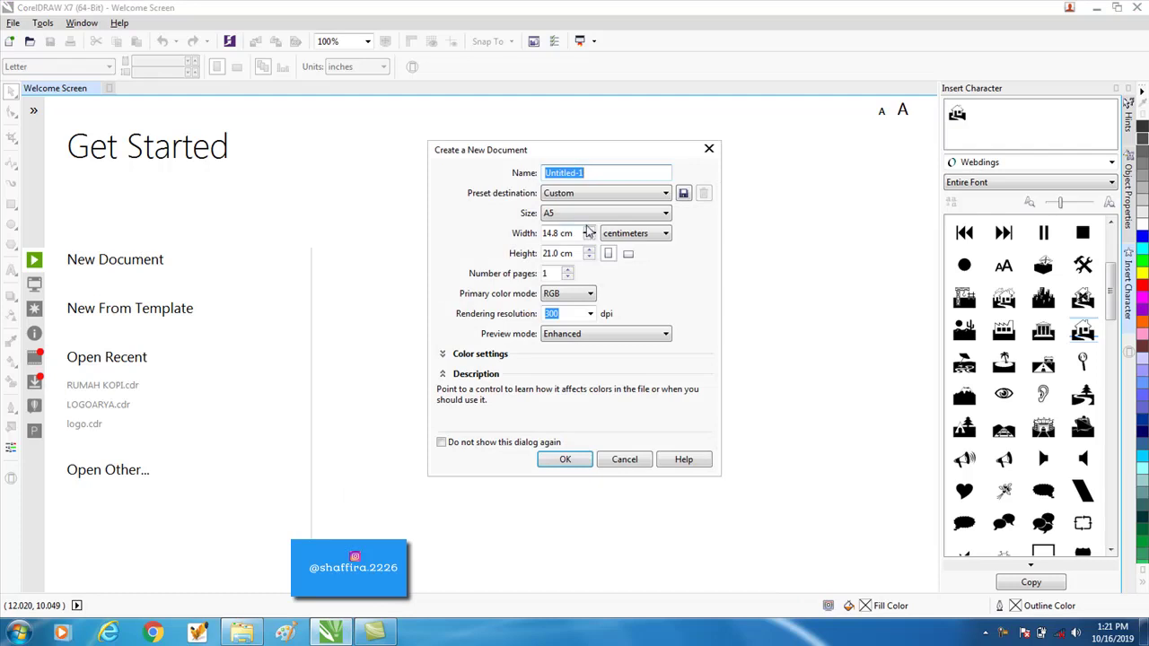
Step: Create a new A5 document named RUMAH KOPI, 14.8 cm wide by 21.0 cm high
text(RUMAH KOPI)
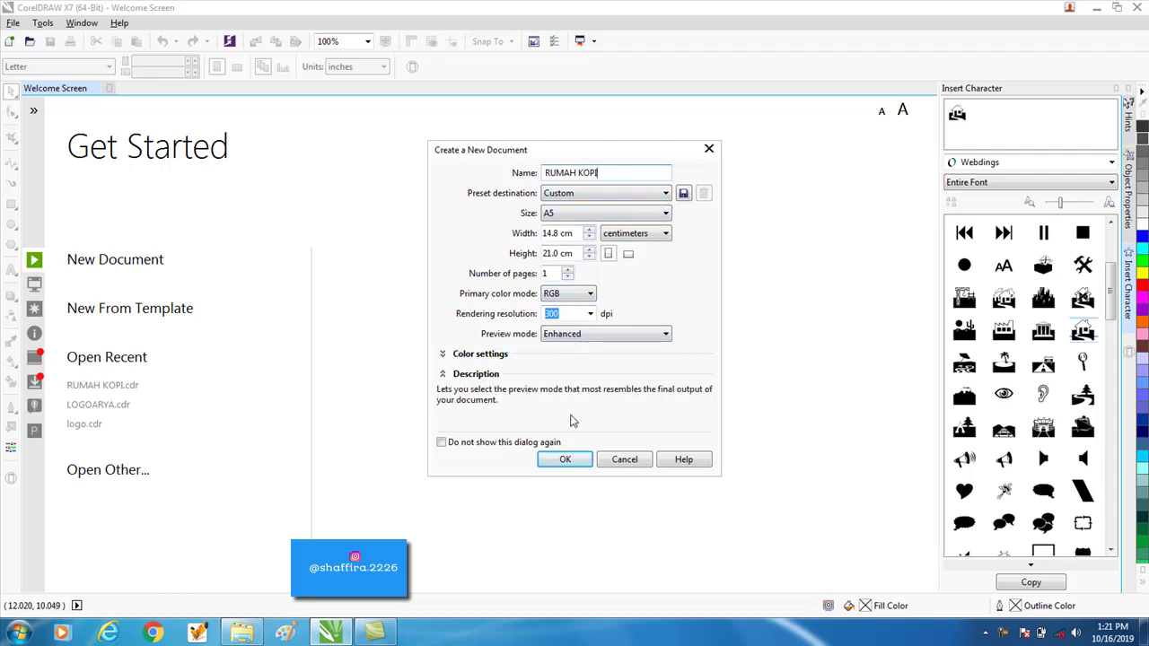
click(556, 463)
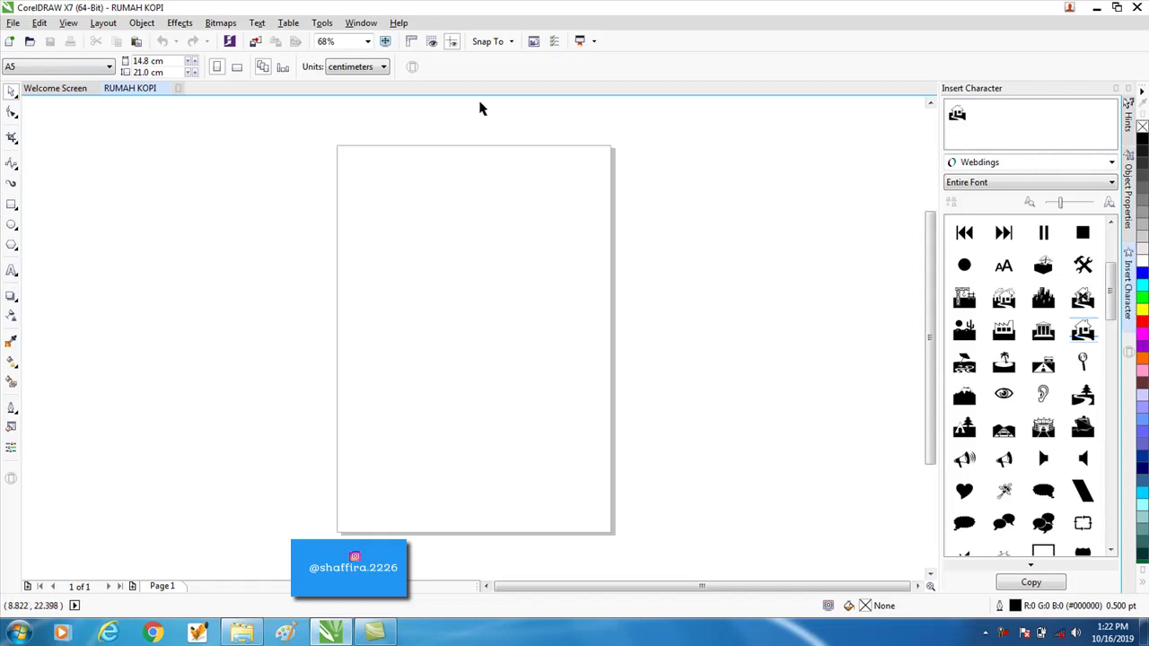
Step: Check that the Insert Character docker is enabled and choose the Webdings font in it
click(374, 27)
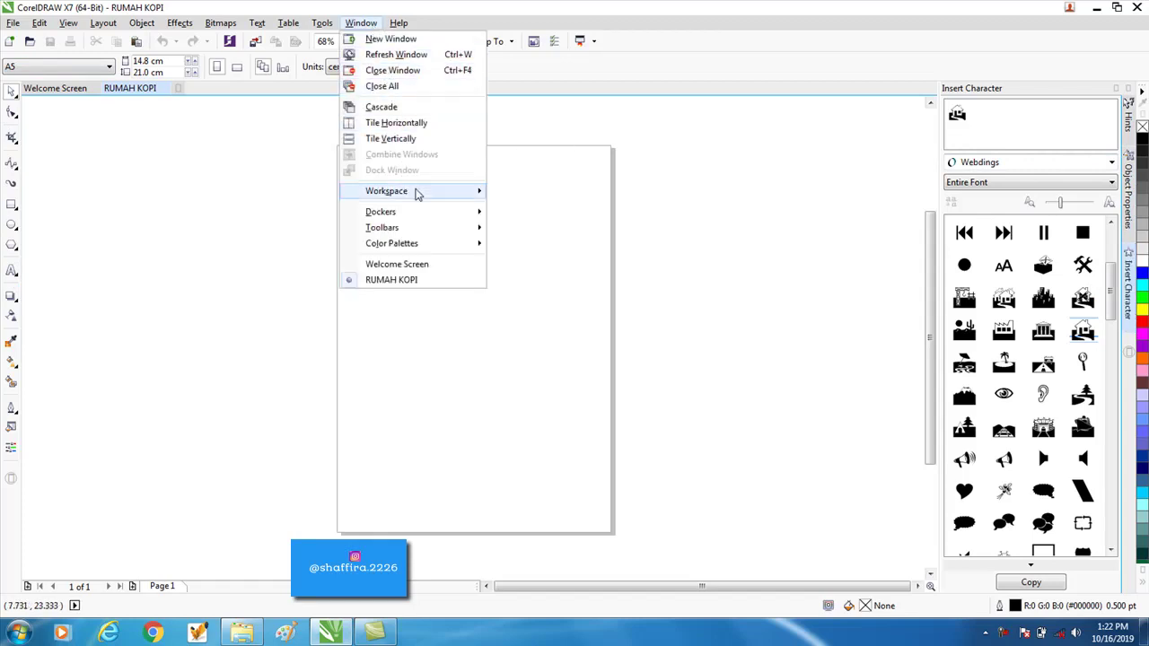
mouse_move(421, 220)
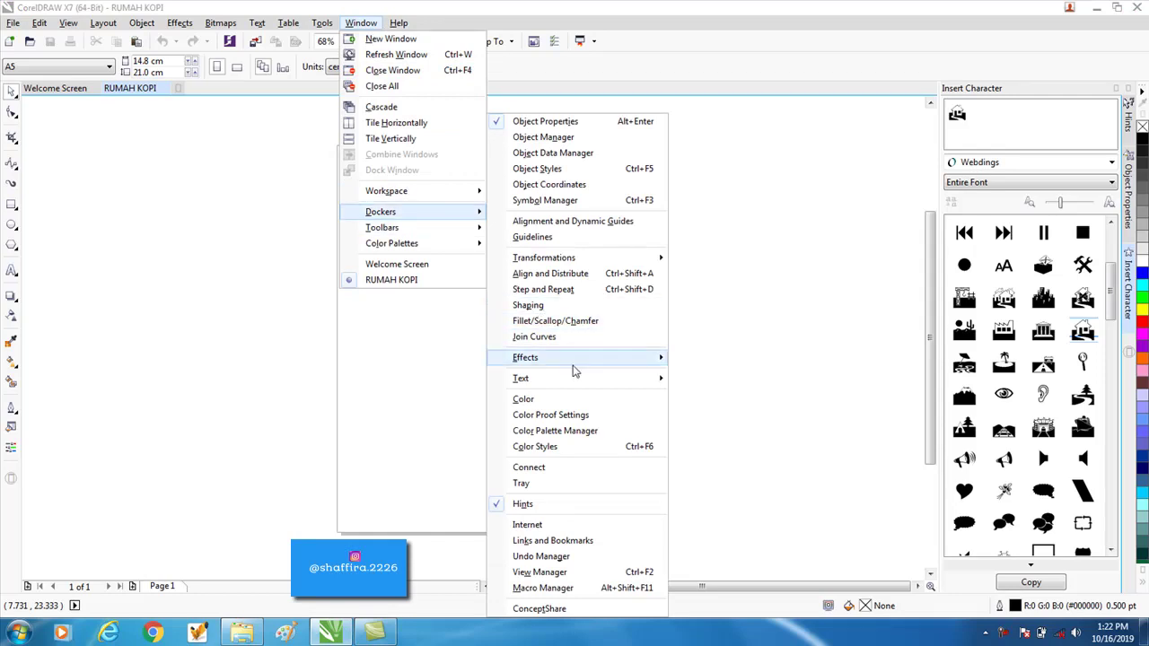
mouse_move(576, 381)
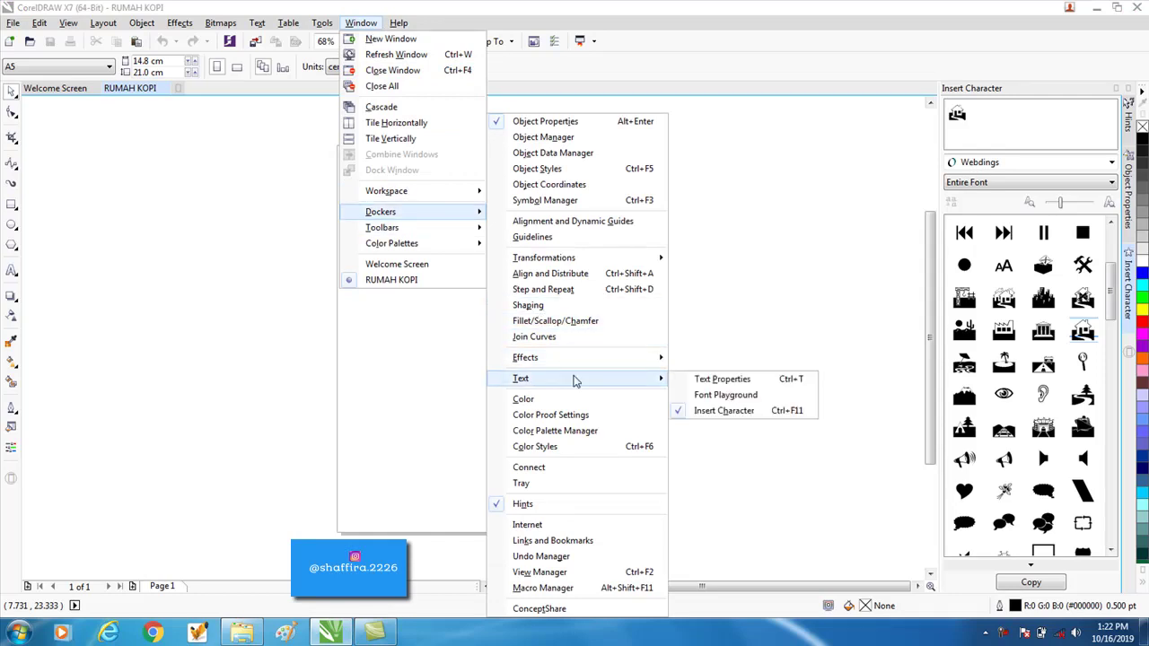
click(733, 432)
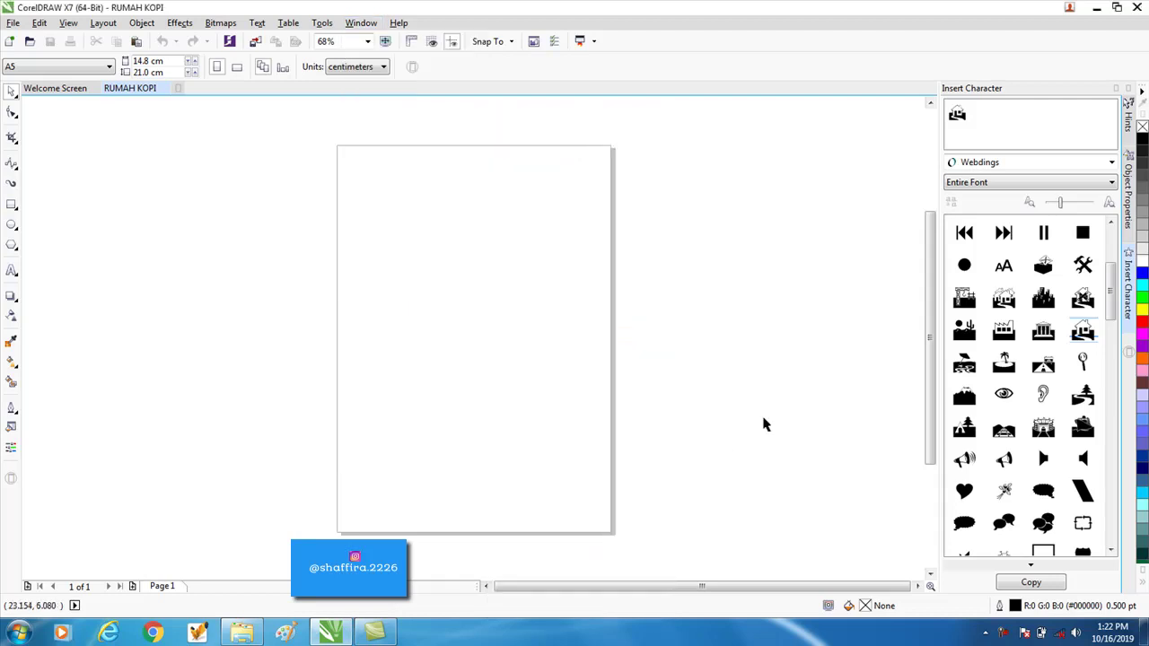
click(1026, 166)
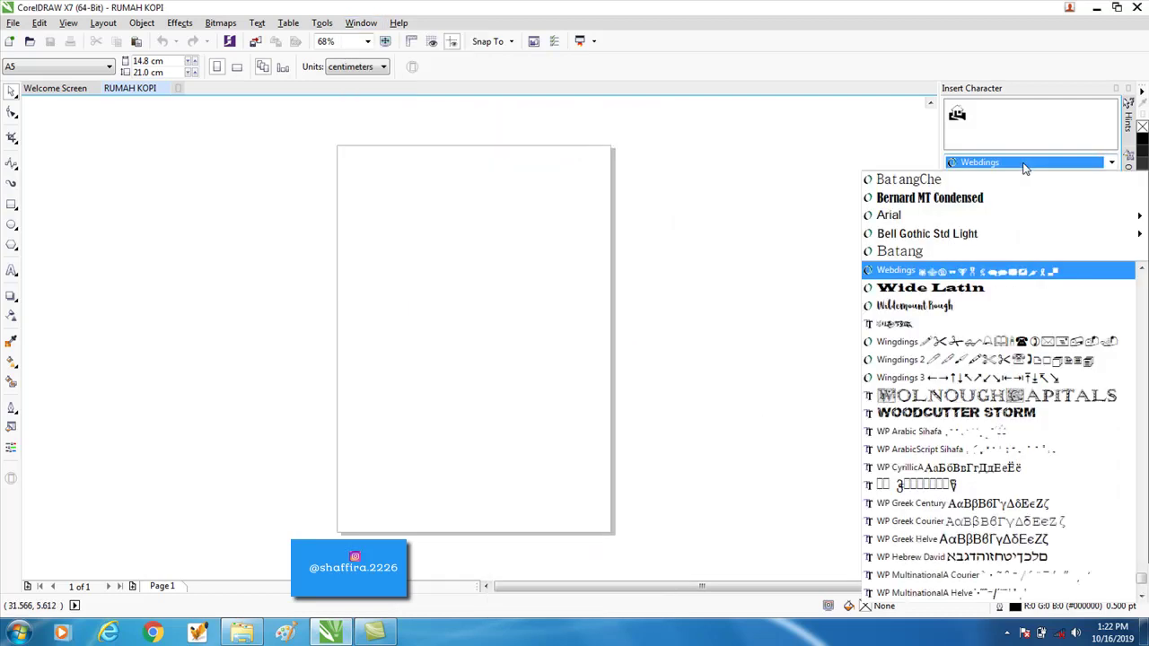
click(933, 274)
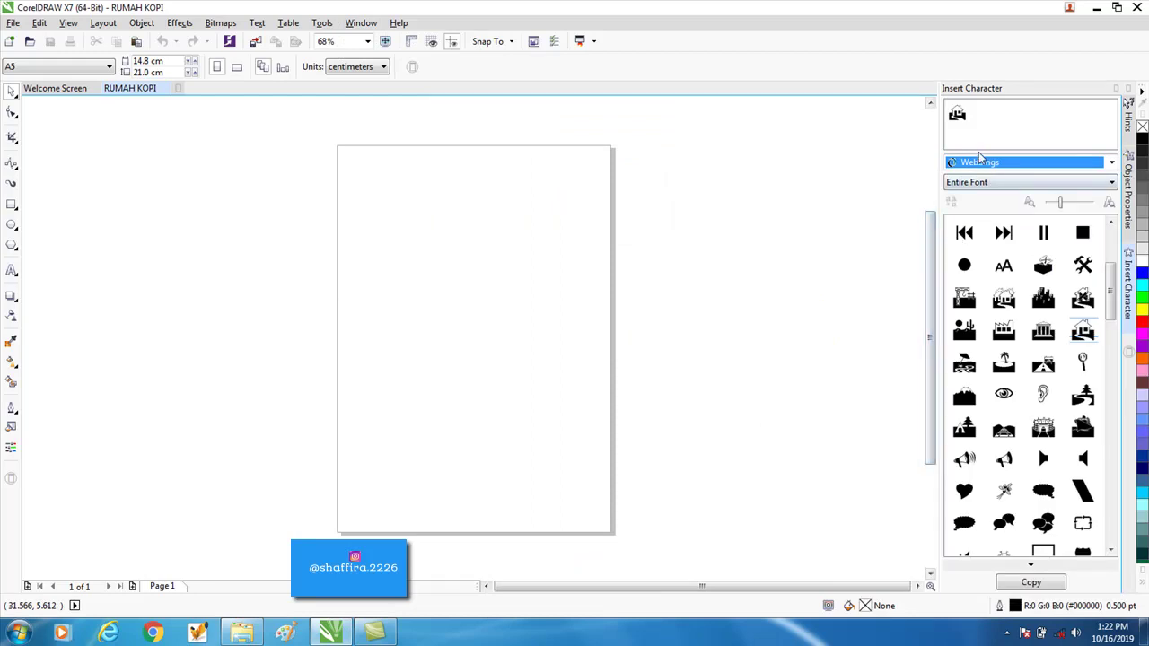
Step: Place the Webdings house-with-path character on the page and enlarge it to about 2.15 by 2.01 cm
click(1085, 332)
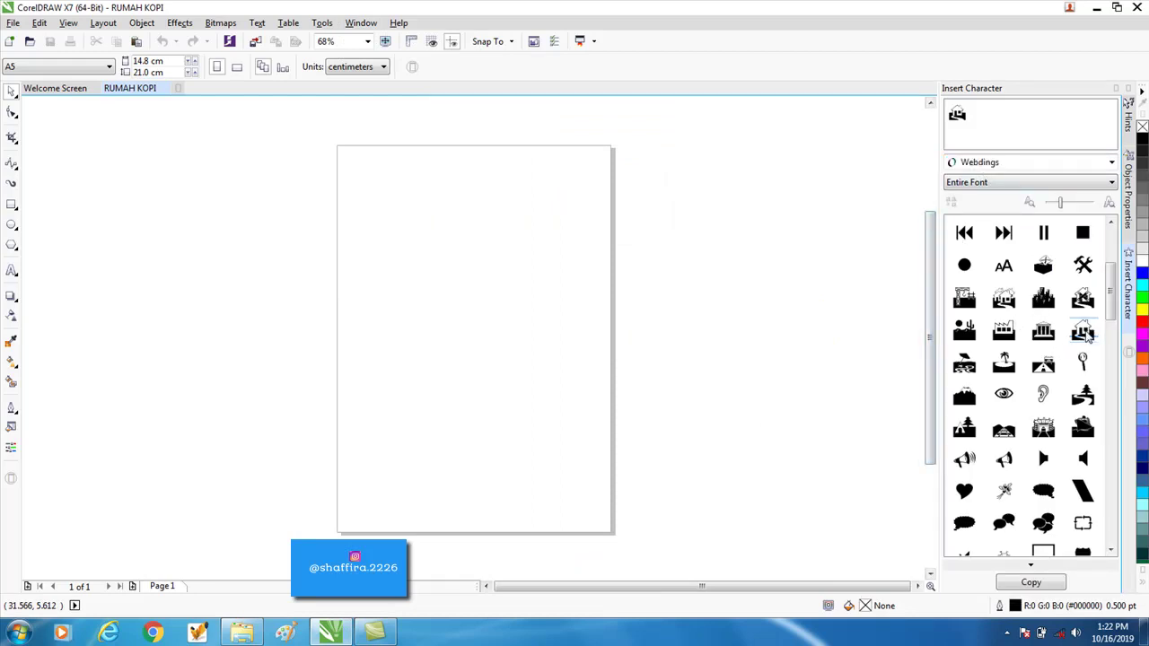
drag(1084, 332, 492, 305)
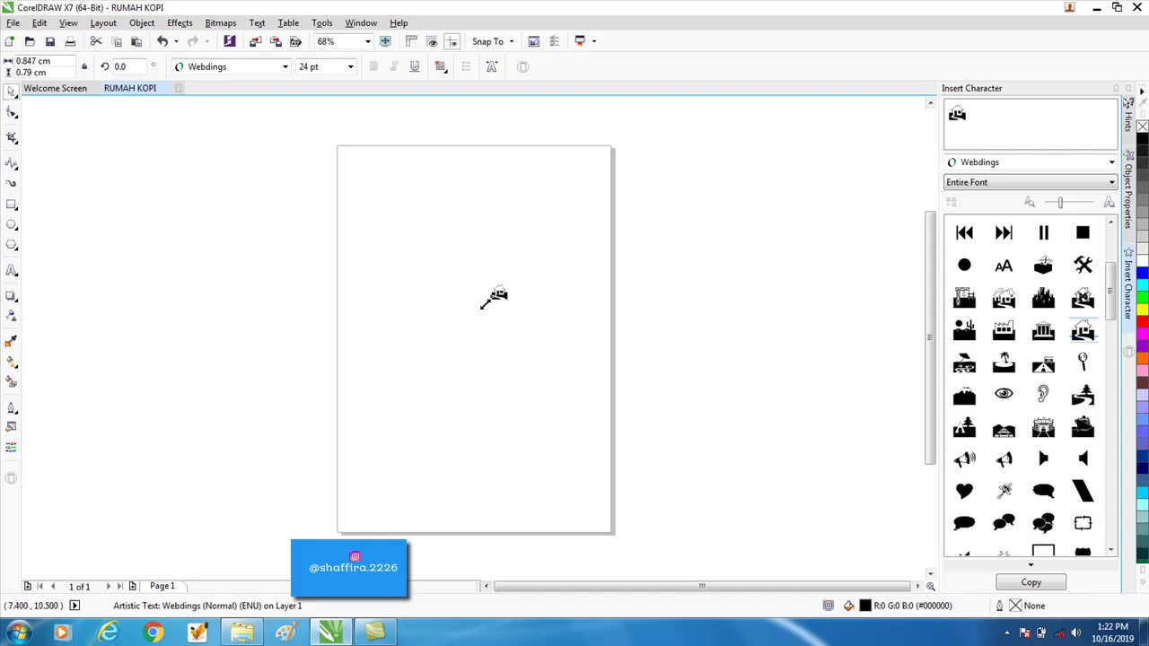
drag(485, 305, 466, 342)
scroll(500, 302, up, 2)
scroll(464, 342, up, 2)
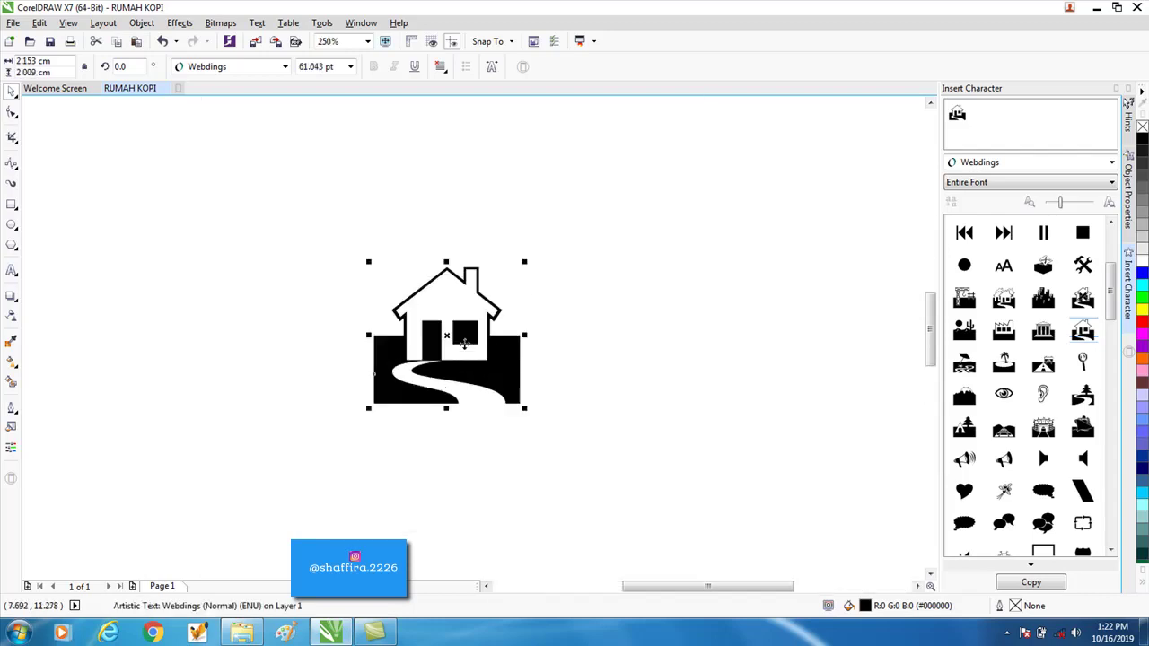
Step: Smart-fill the house body with the blue-grey color and move the filled shape clear of the original character
click(9, 384)
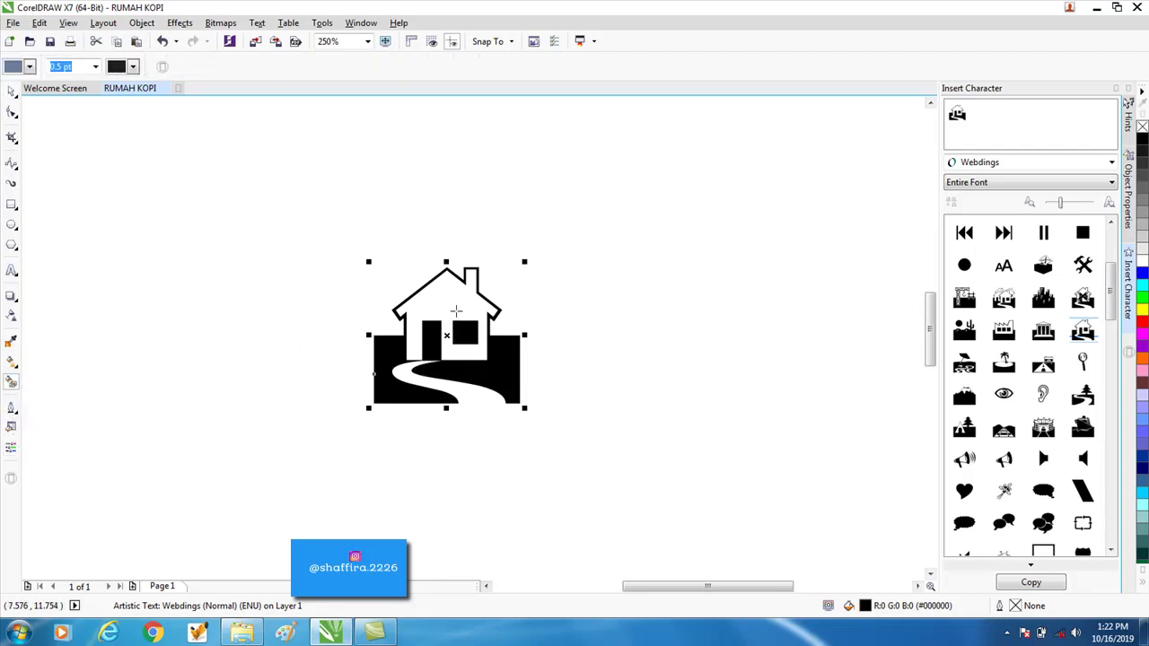
click(456, 307)
click(11, 91)
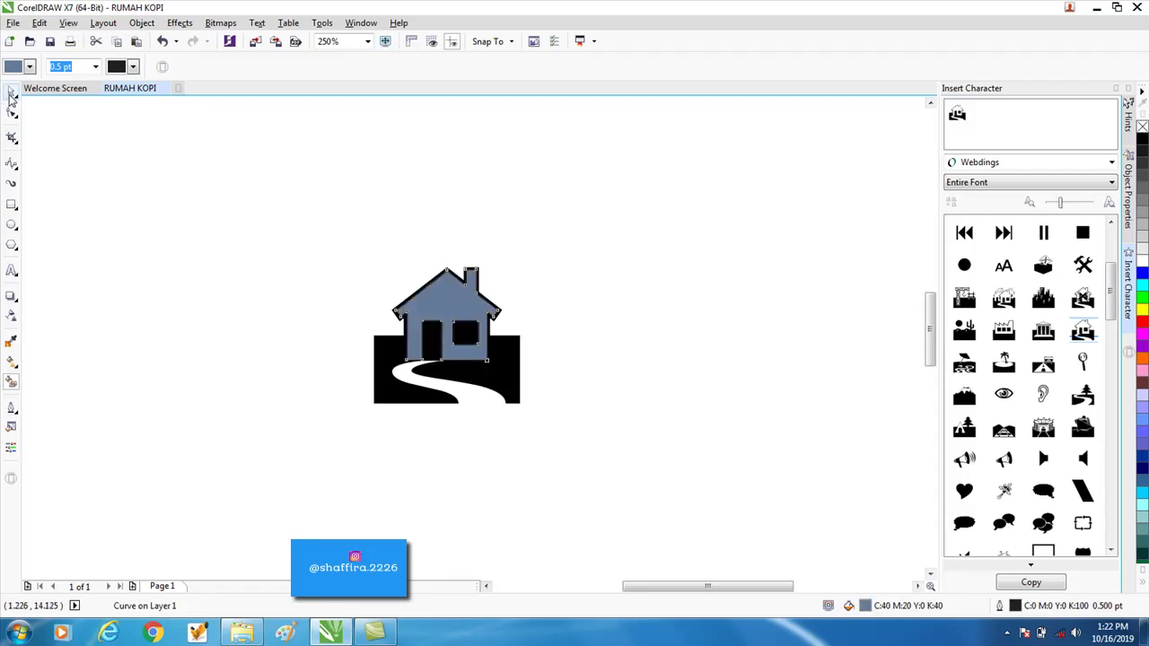
click(171, 184)
drag(473, 298, 711, 268)
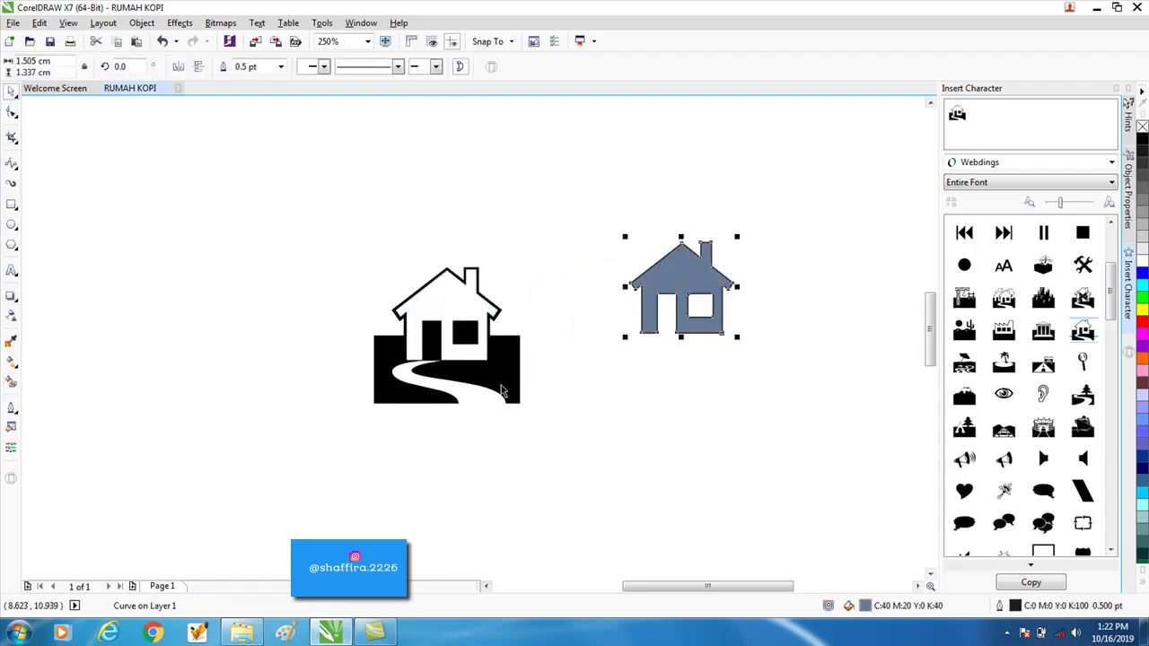
Step: Delete the original black house character and move the filled house back toward the middle of the page
click(503, 388)
key(Delete)
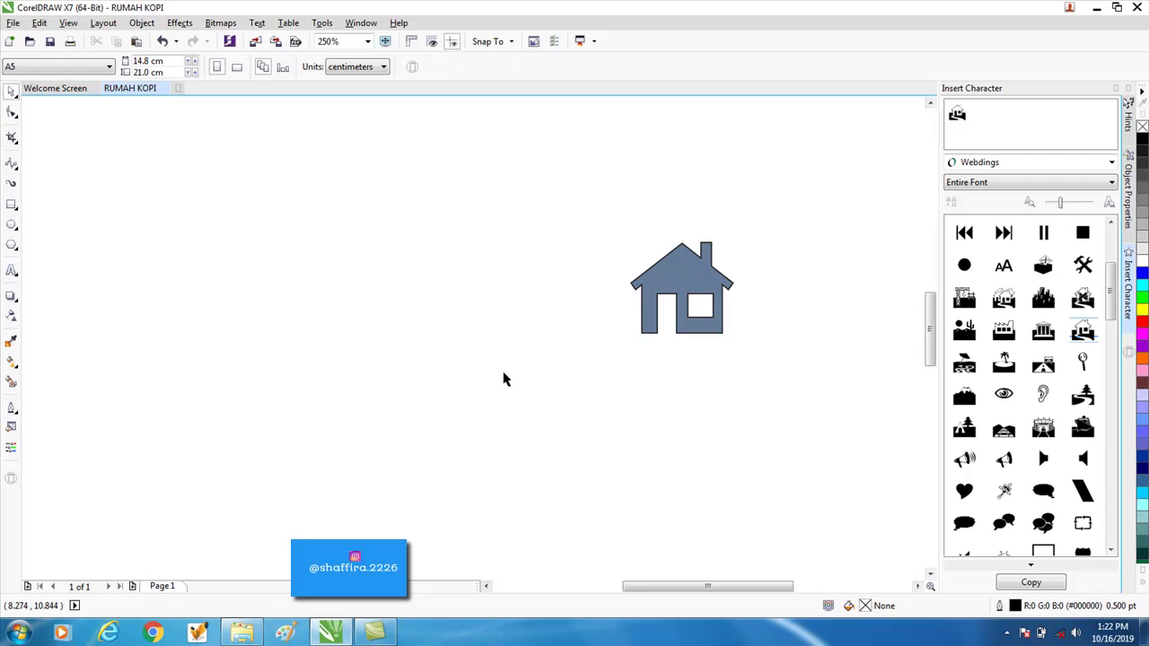
drag(664, 305, 543, 330)
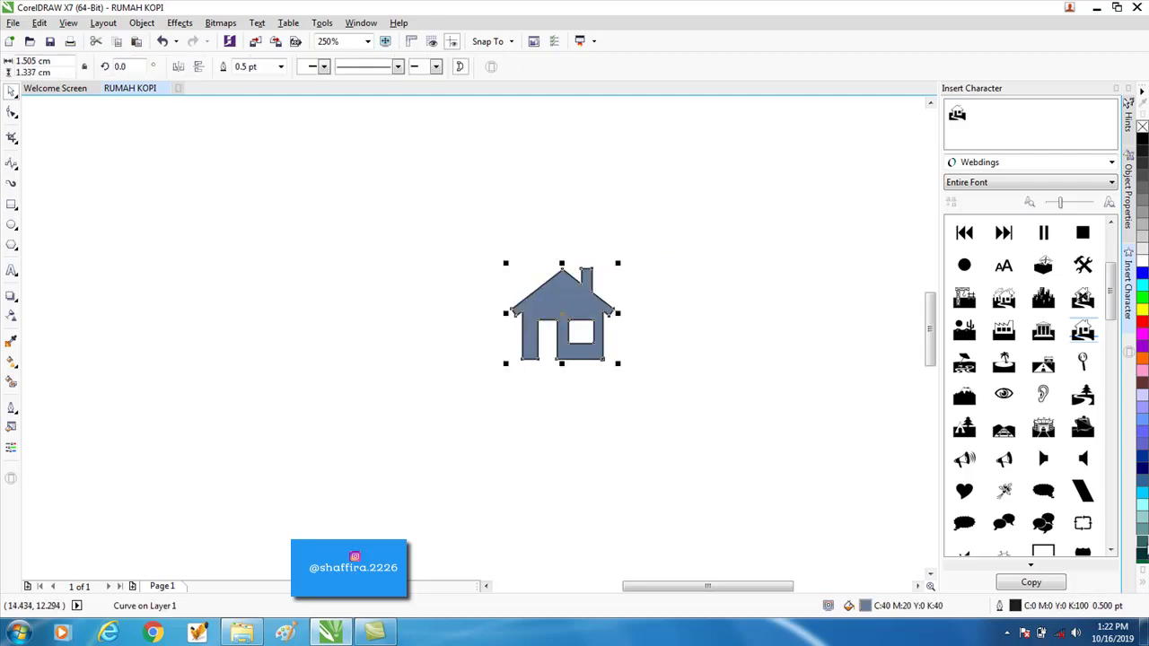
Step: Remove the outline from the blue-grey house
click(1144, 583)
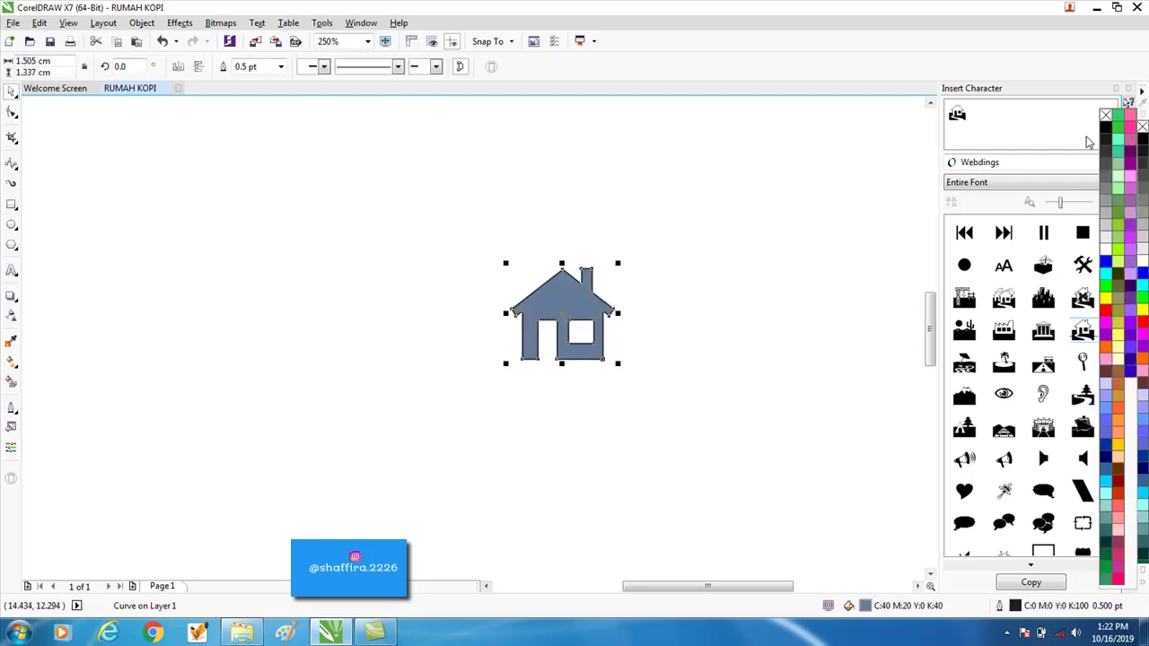
right_click(1106, 118)
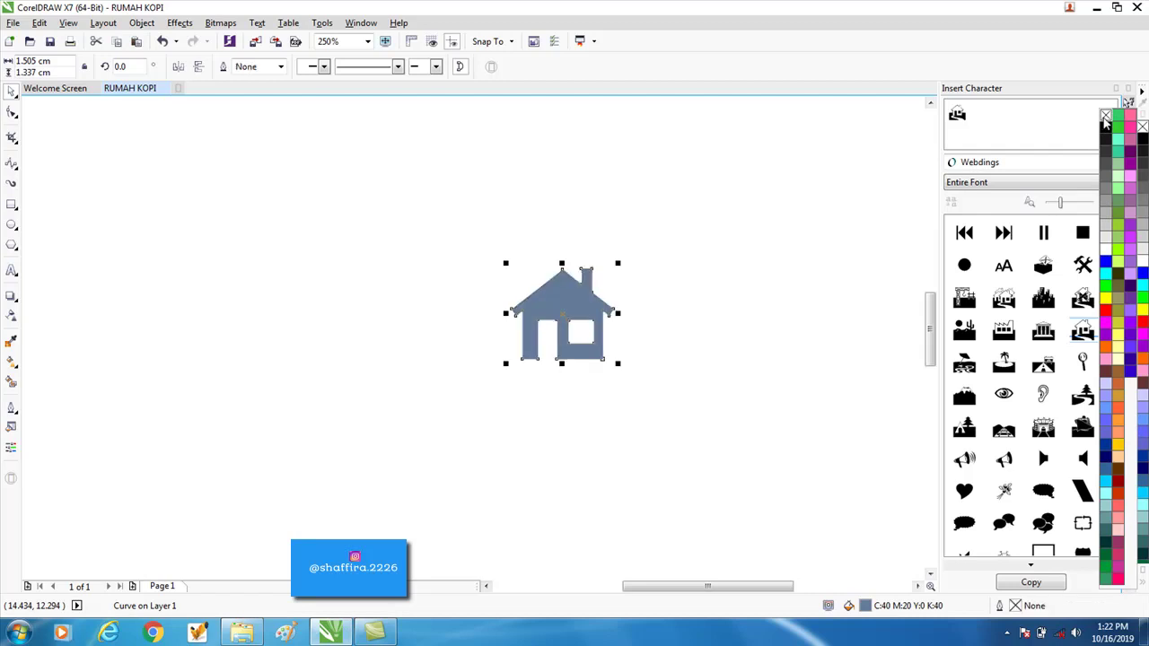
click(605, 388)
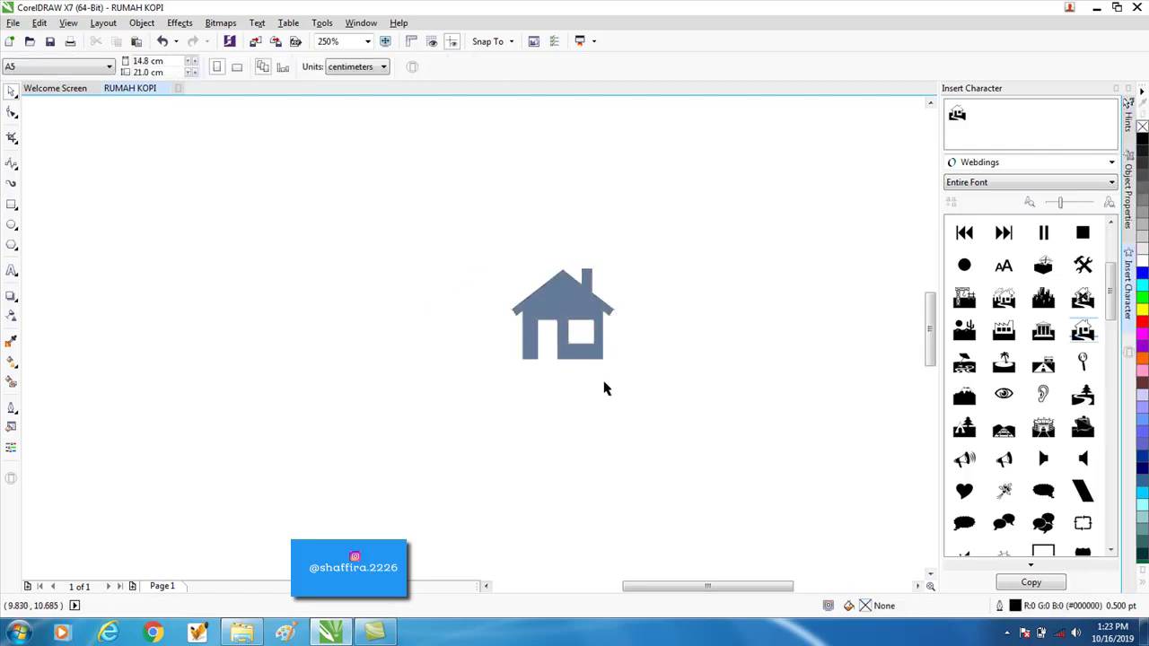
Step: Reposition the house near the page's center and enlarge it to about 1.91 by 1.70 cm
scroll(562, 351, down, 2)
drag(562, 350, 460, 361)
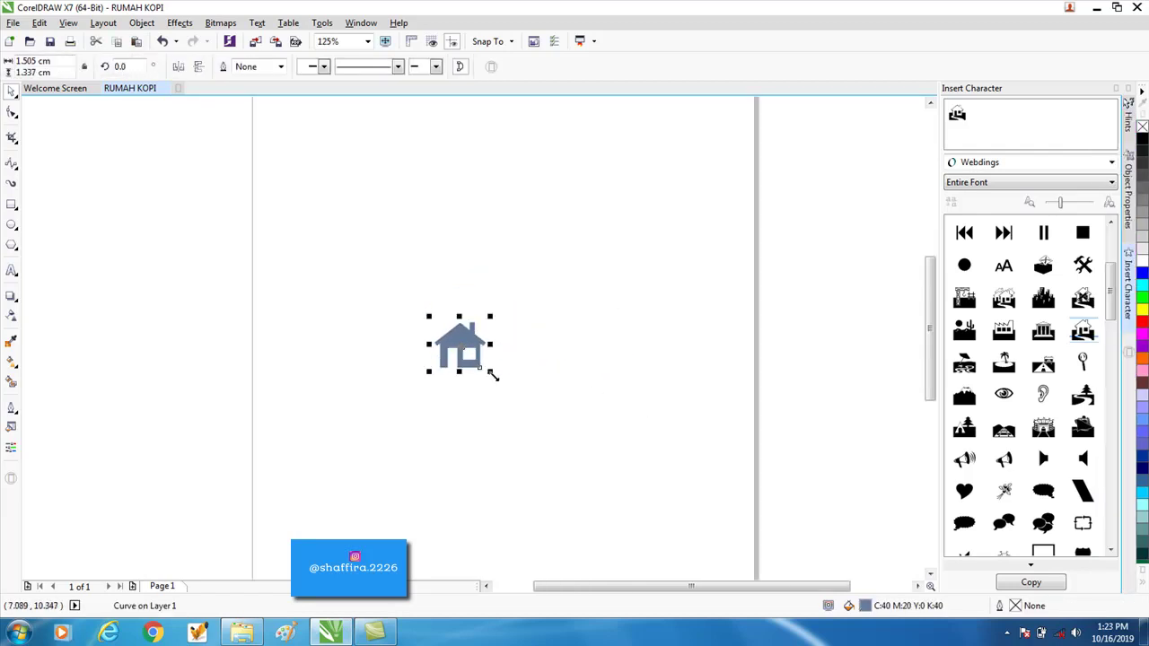
click(539, 379)
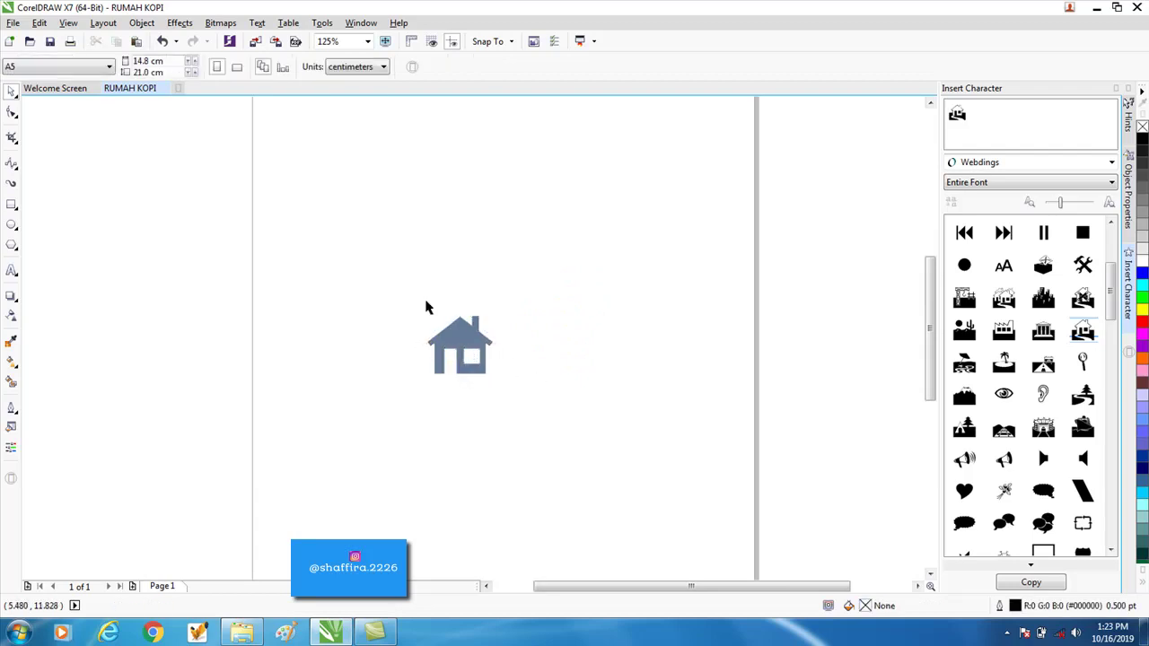
Step: Draw an ellipse around the house and set its size to 6 cm wide by 7 cm high
click(12, 226)
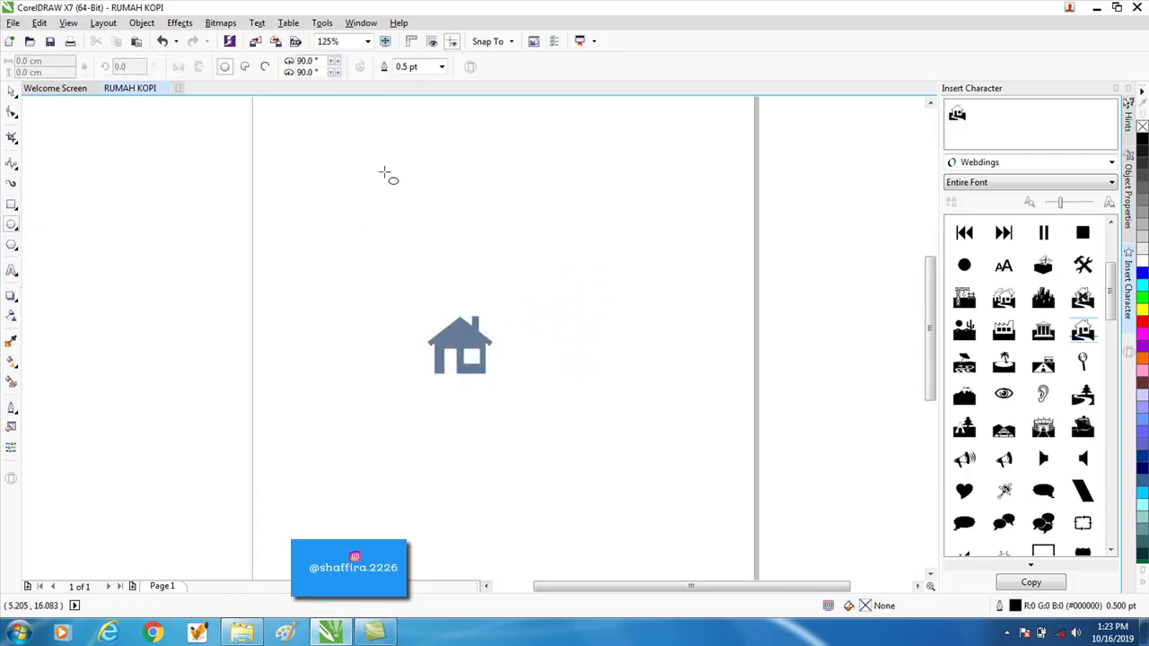
mouse_move(367, 158)
mouse_down()
mouse_move(401, 180)
mouse_move(514, 312)
mouse_move(505, 359)
mouse_move(580, 418)
mouse_up()
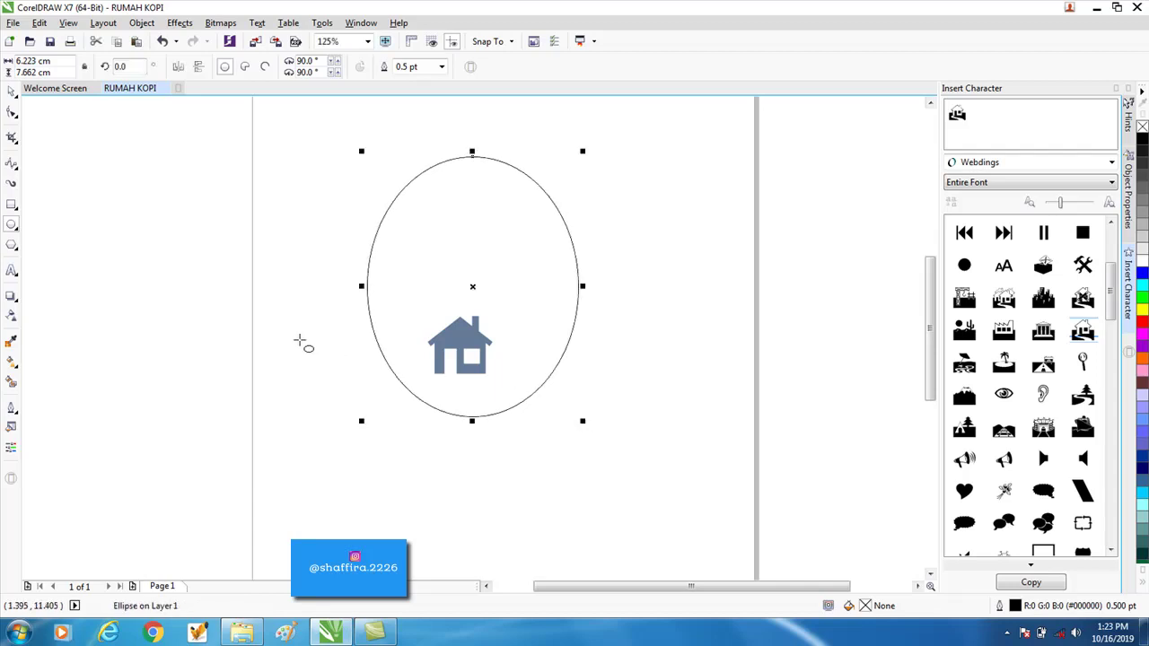
click(27, 59)
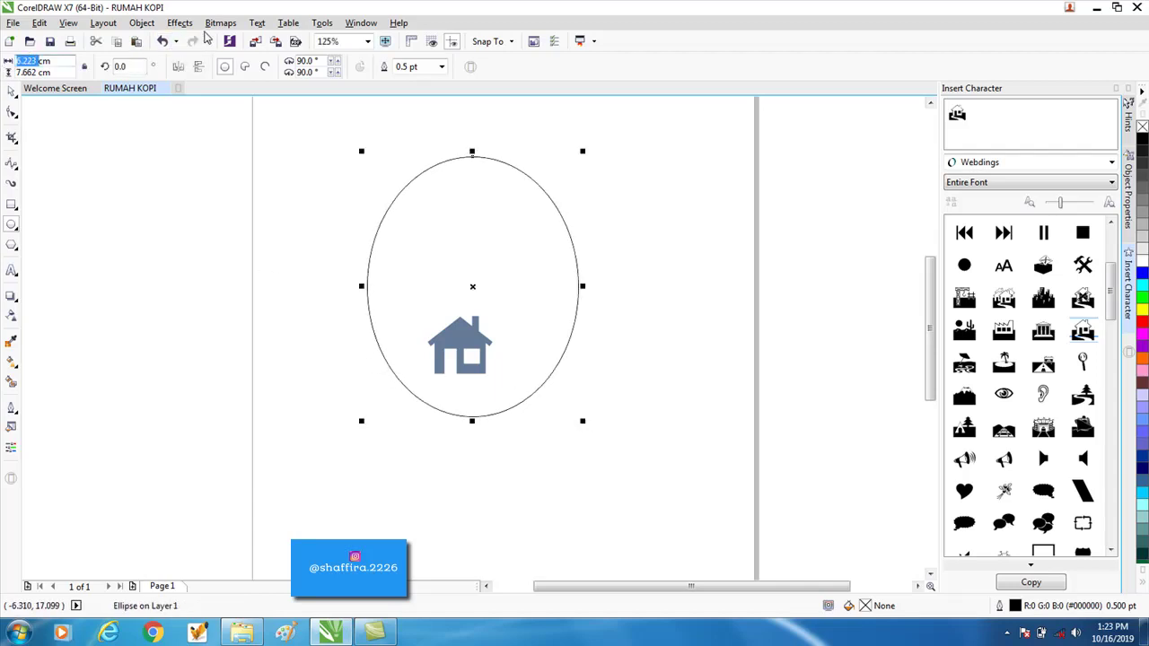
text(6cm)
click(29, 74)
text(7cm)
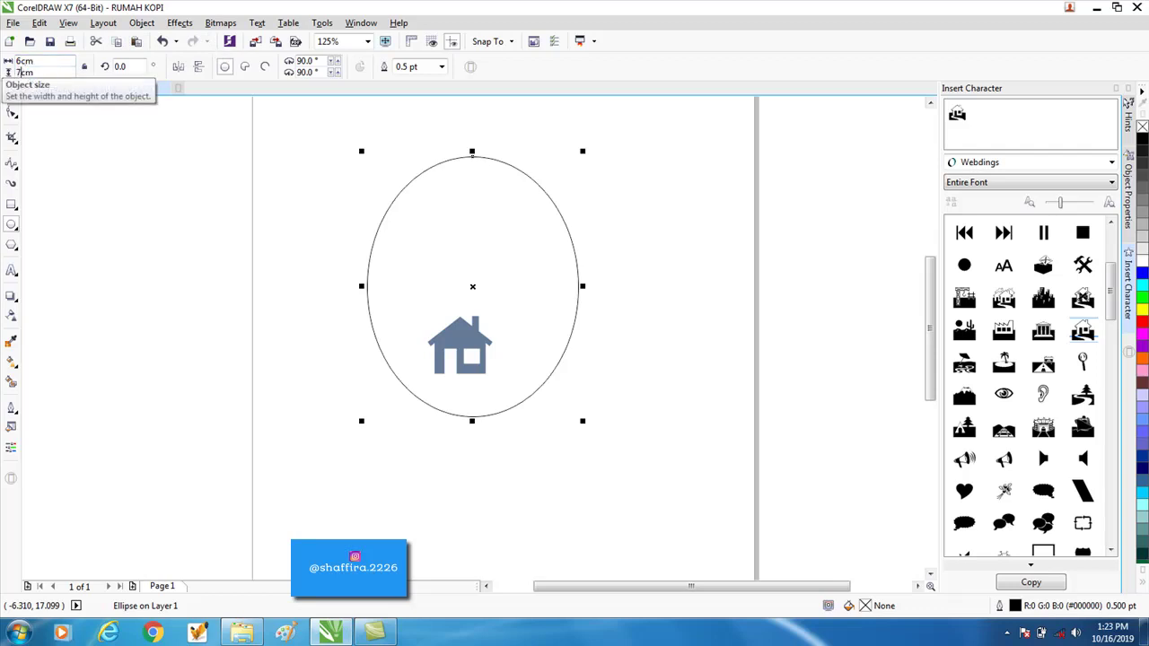
key(Return)
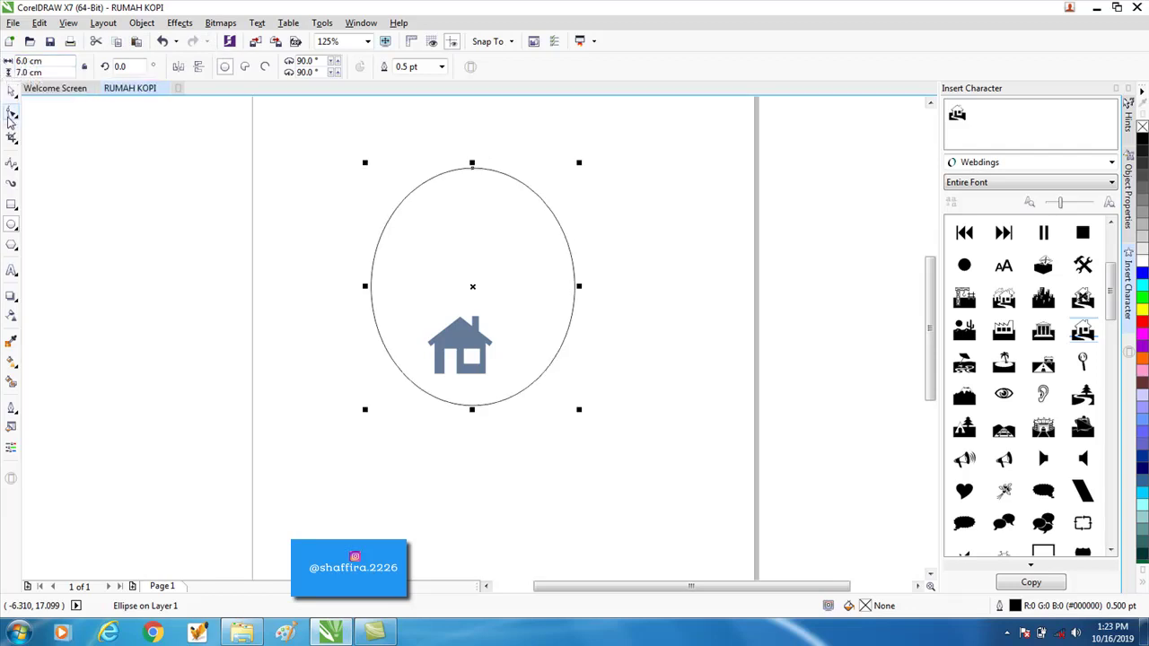
Step: Move the ellipse up so that its lower edge sits just beneath the house
click(464, 209)
scroll(482, 355, up, 2)
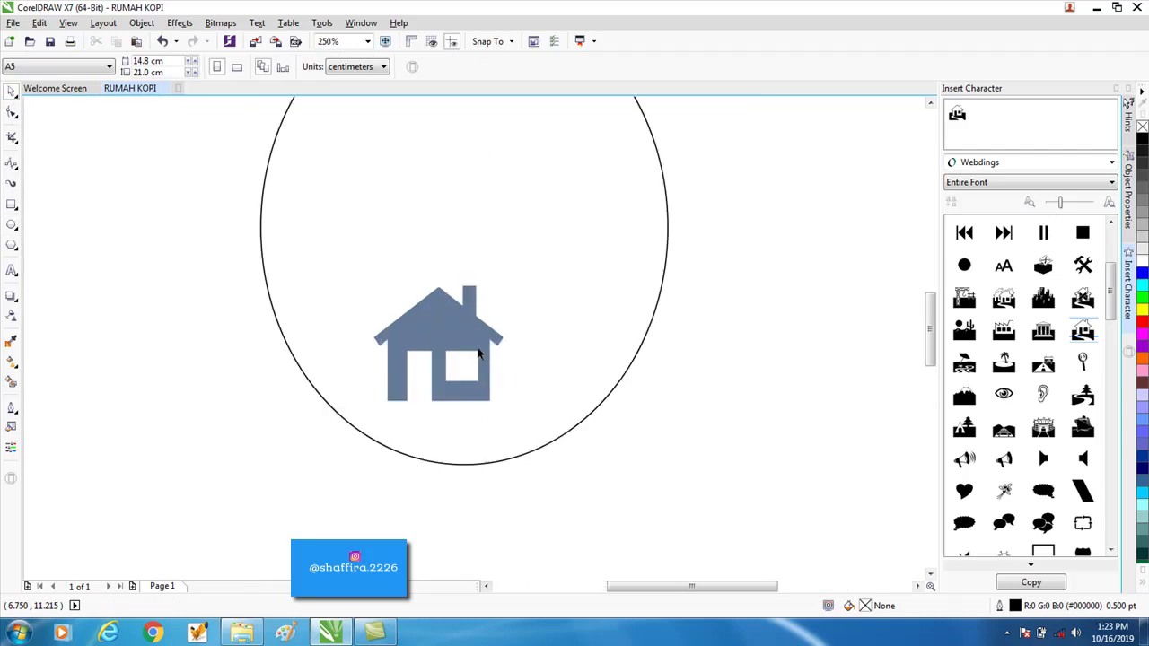
drag(552, 440, 532, 432)
click(532, 432)
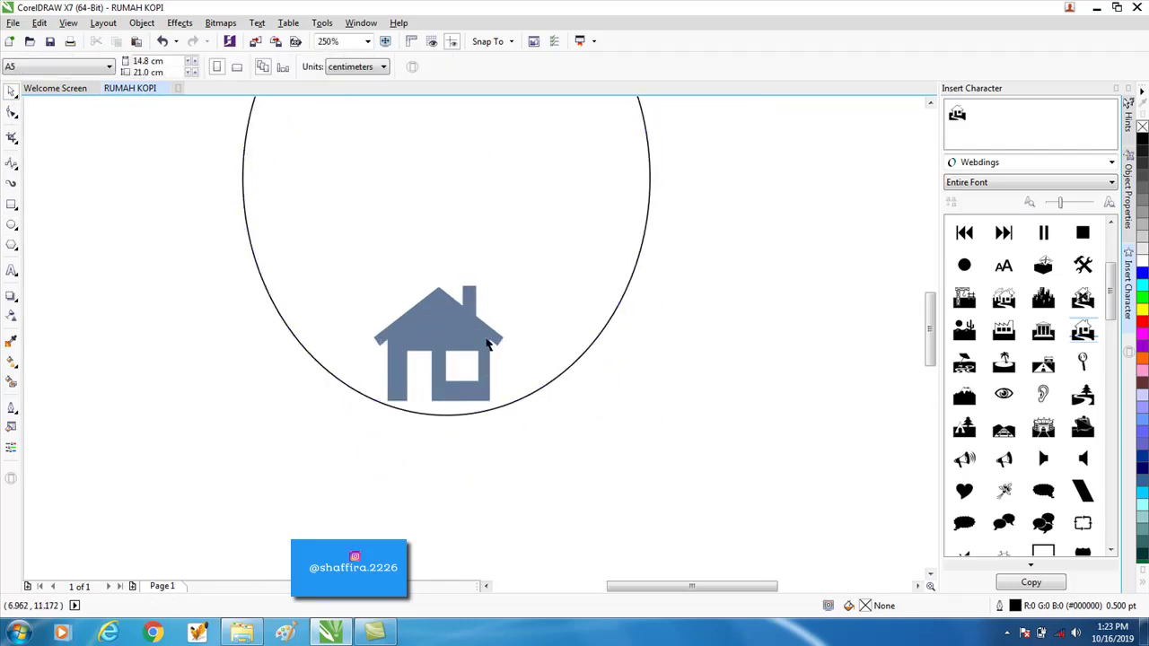
Step: Send the ellipse to the back of the page, behind the house
click(487, 333)
click(500, 371)
click(471, 336)
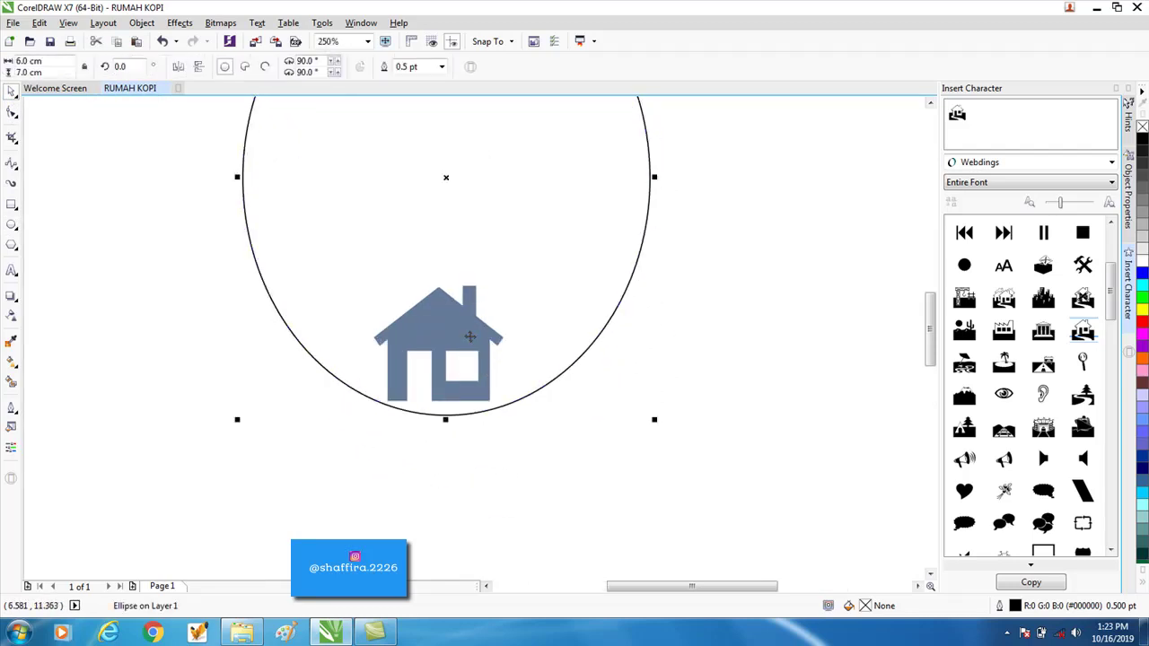
right_click(554, 311)
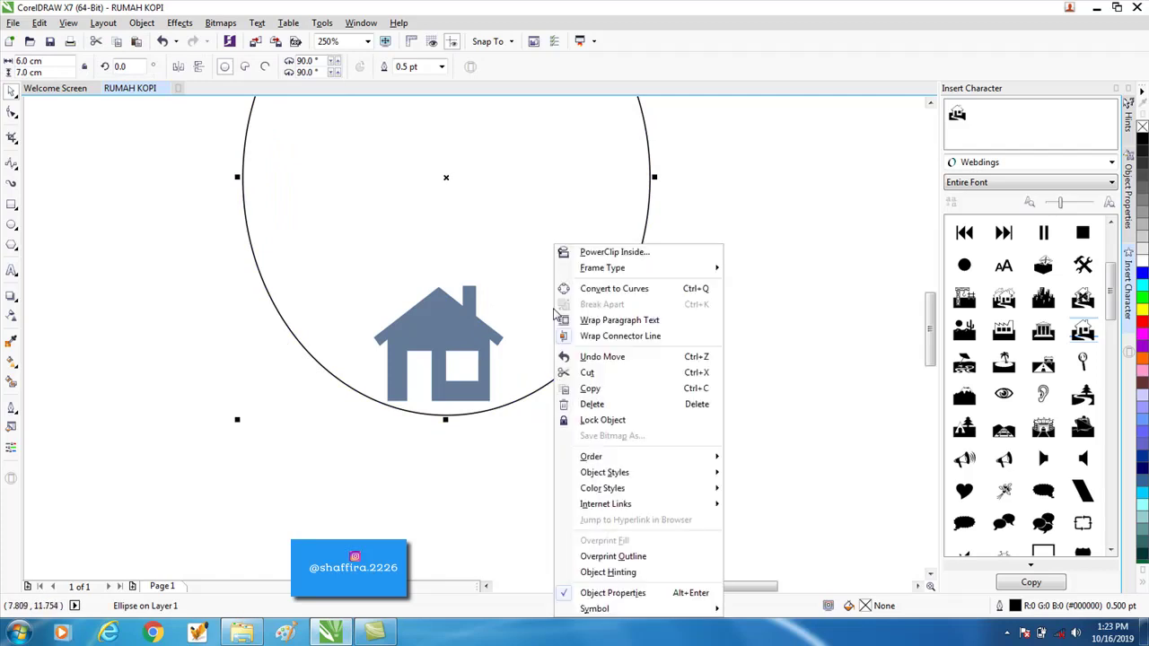
mouse_move(645, 456)
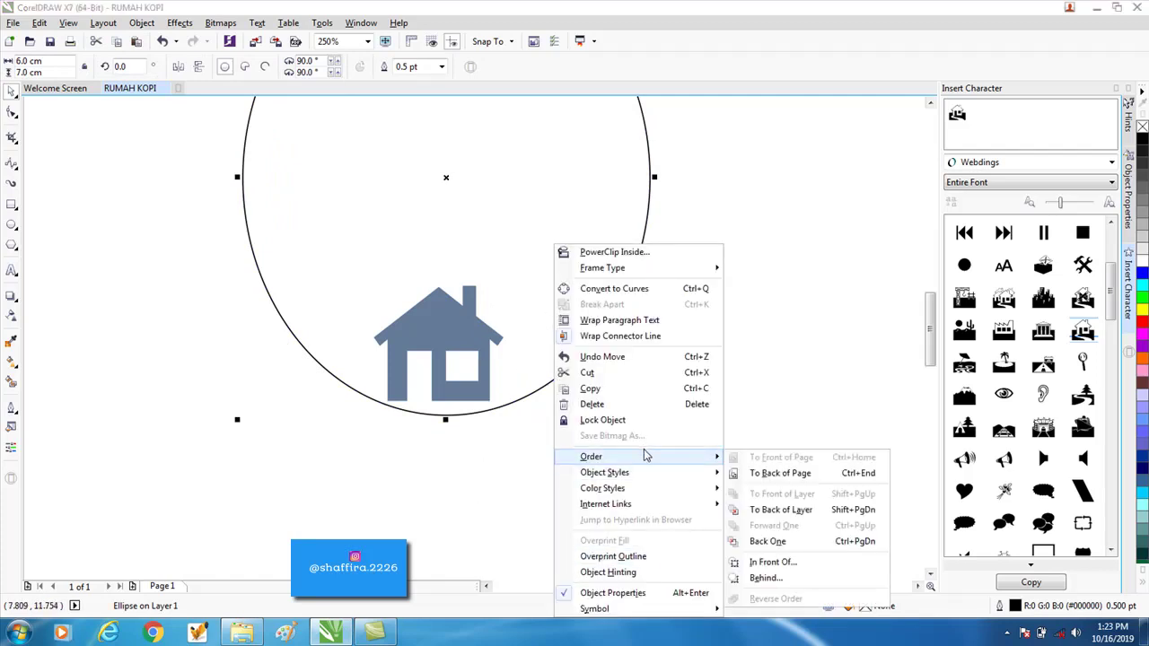
click(780, 473)
click(516, 364)
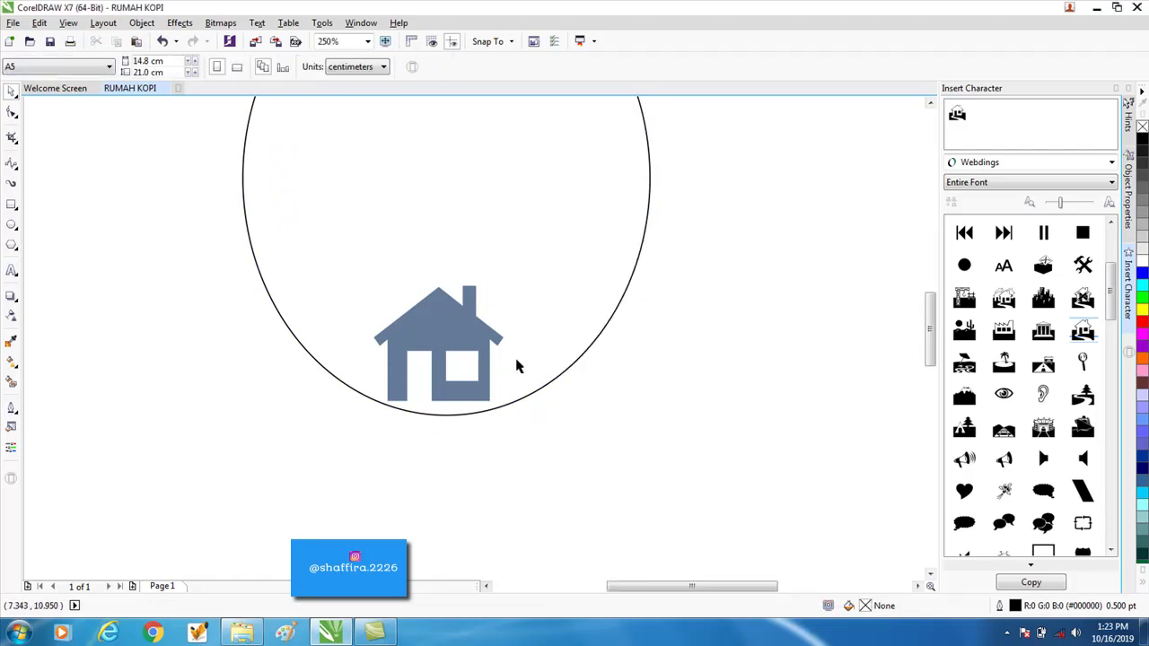
Step: Enlarge the house and shift it so it overlaps the lower edge of the ellipse
click(463, 335)
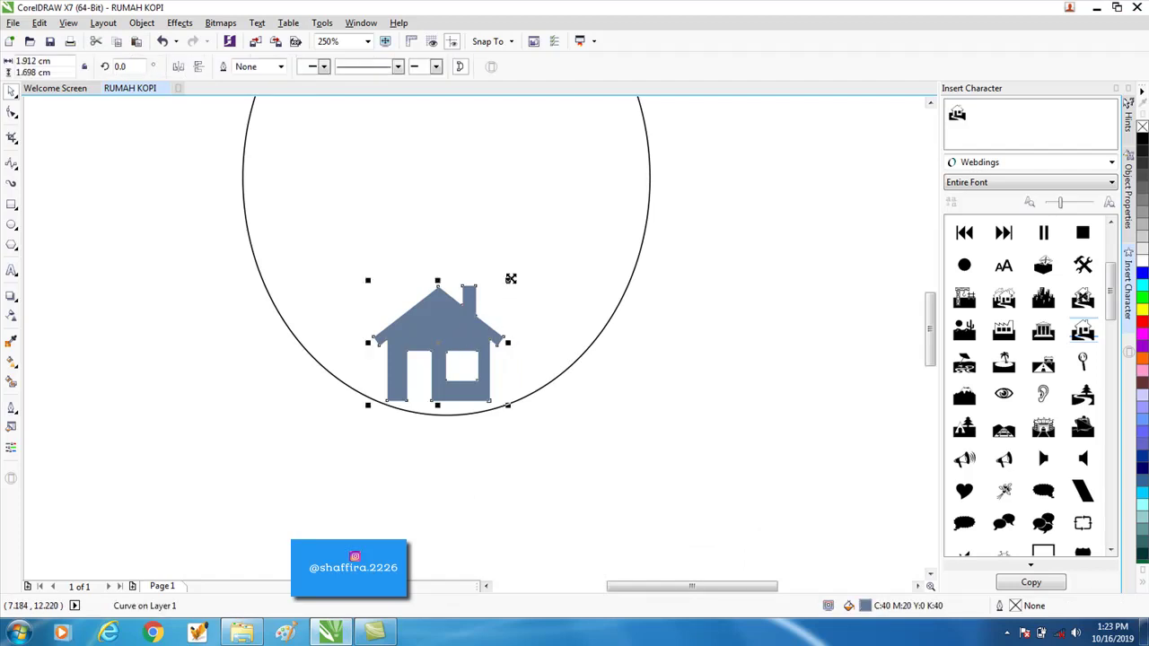
drag(511, 279, 559, 257)
drag(486, 316, 500, 315)
click(608, 436)
scroll(508, 339, down, 1)
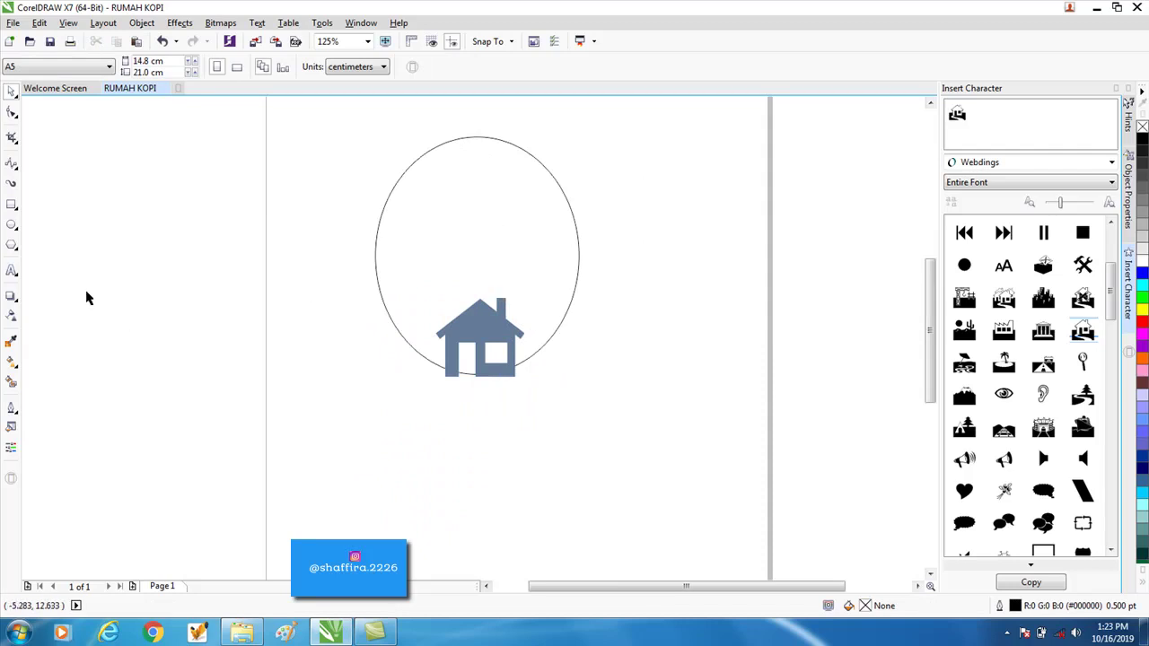
Step: Draw a B-spline curve about 0.8 cm wide by 5.5 cm high from above the ellipse down to the house's chimney
click(12, 164)
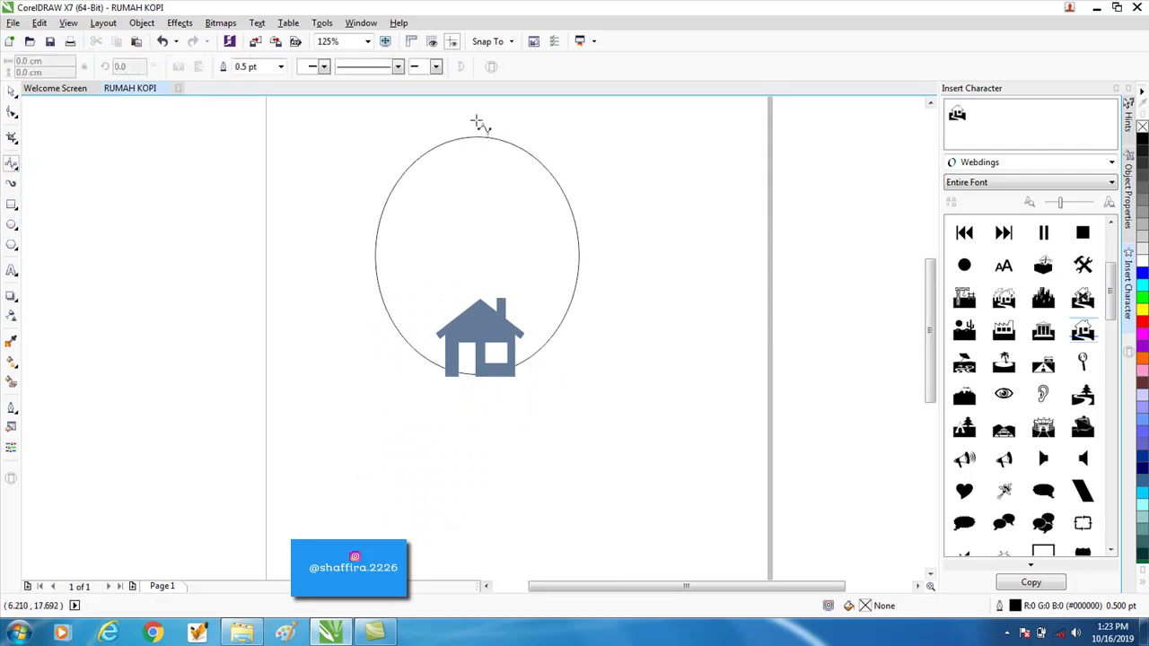
mouse_move(473, 113)
mouse_down()
mouse_move(512, 239)
mouse_move(499, 311)
mouse_move(520, 257)
mouse_move(508, 303)
mouse_up()
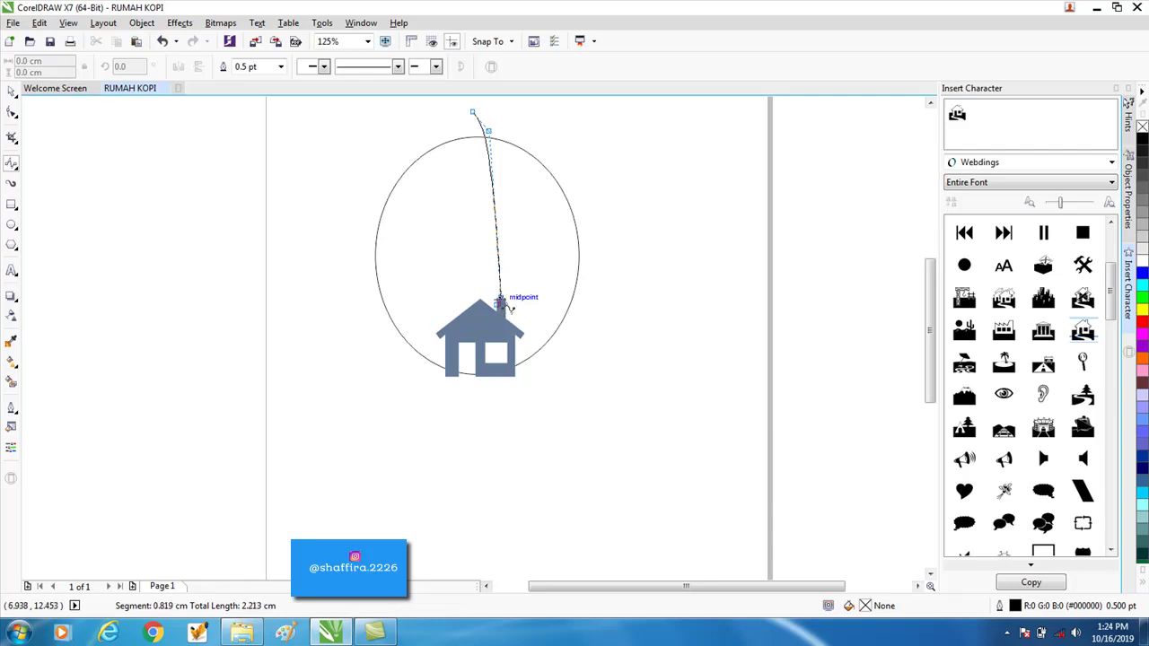
double_click(502, 303)
scroll(494, 257, up, 2)
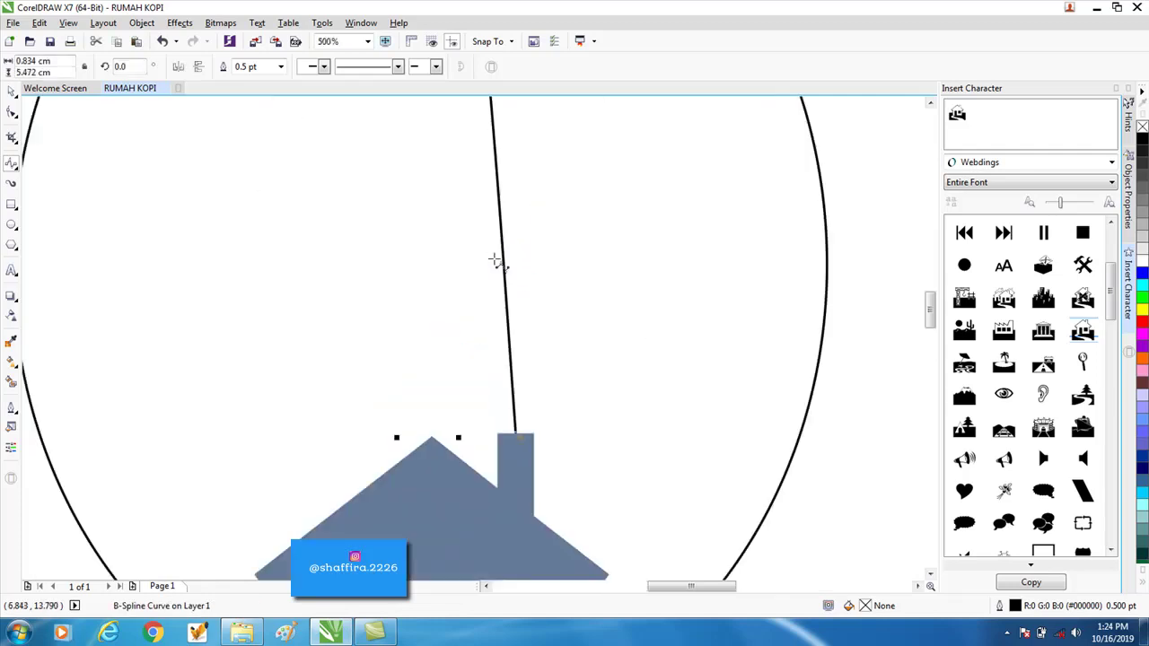
scroll(528, 401, down, 2)
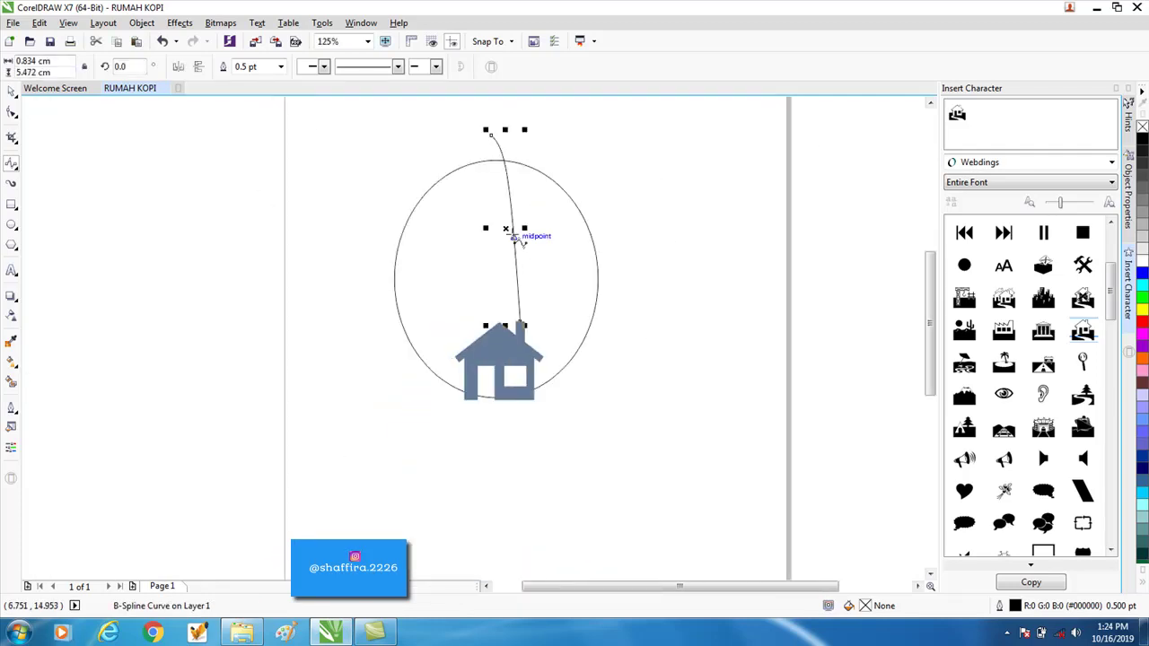
Step: Set the outline width of the curve rising from the chimney to 8 pt
click(11, 169)
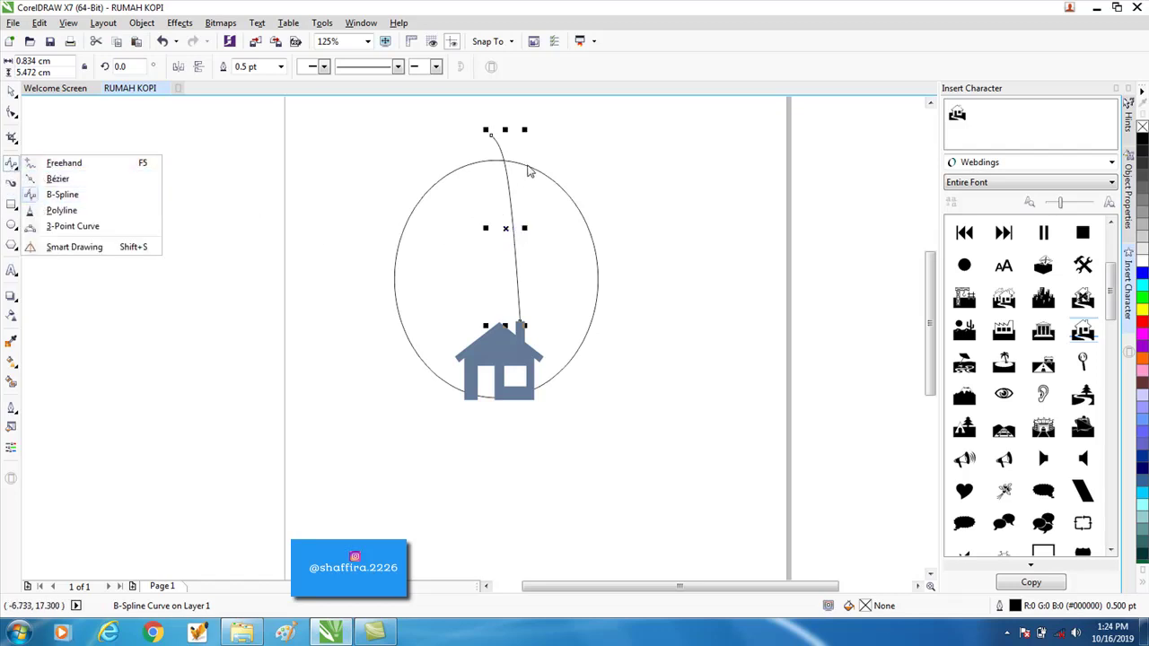
key(Escape)
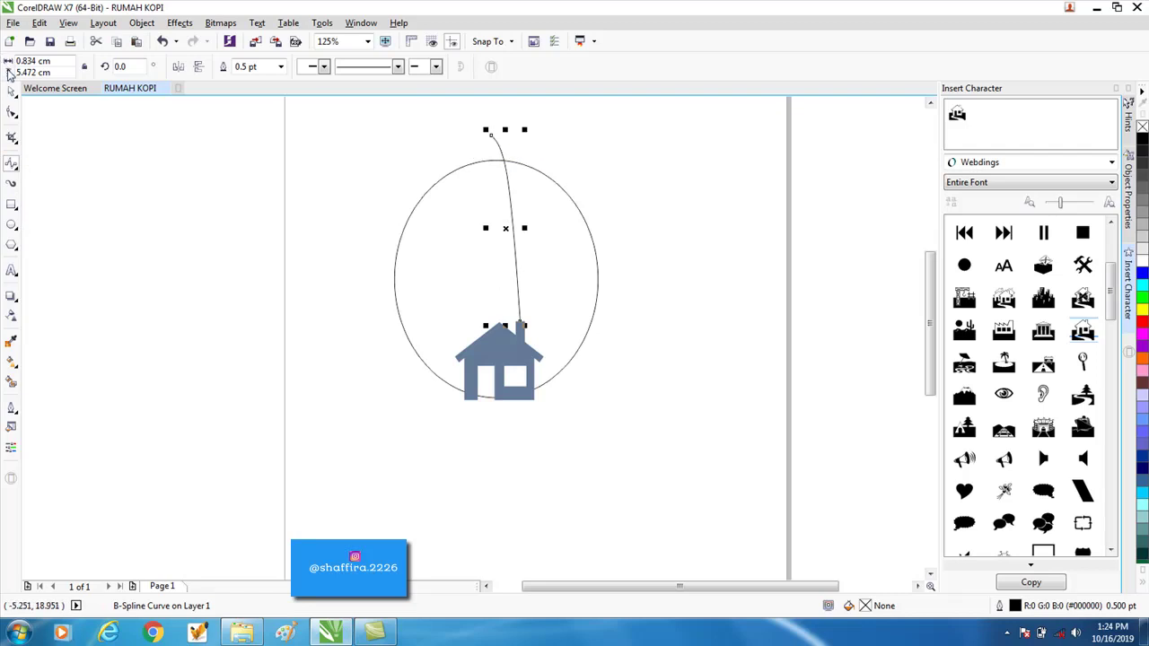
key(space)
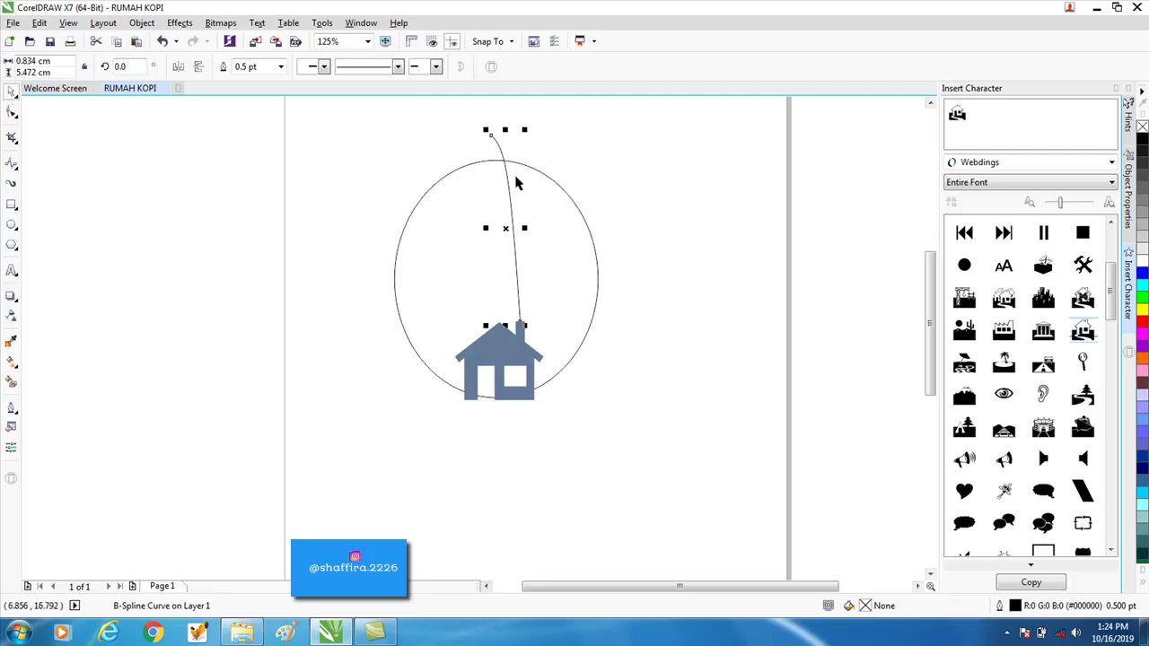
key(F12)
click(483, 221)
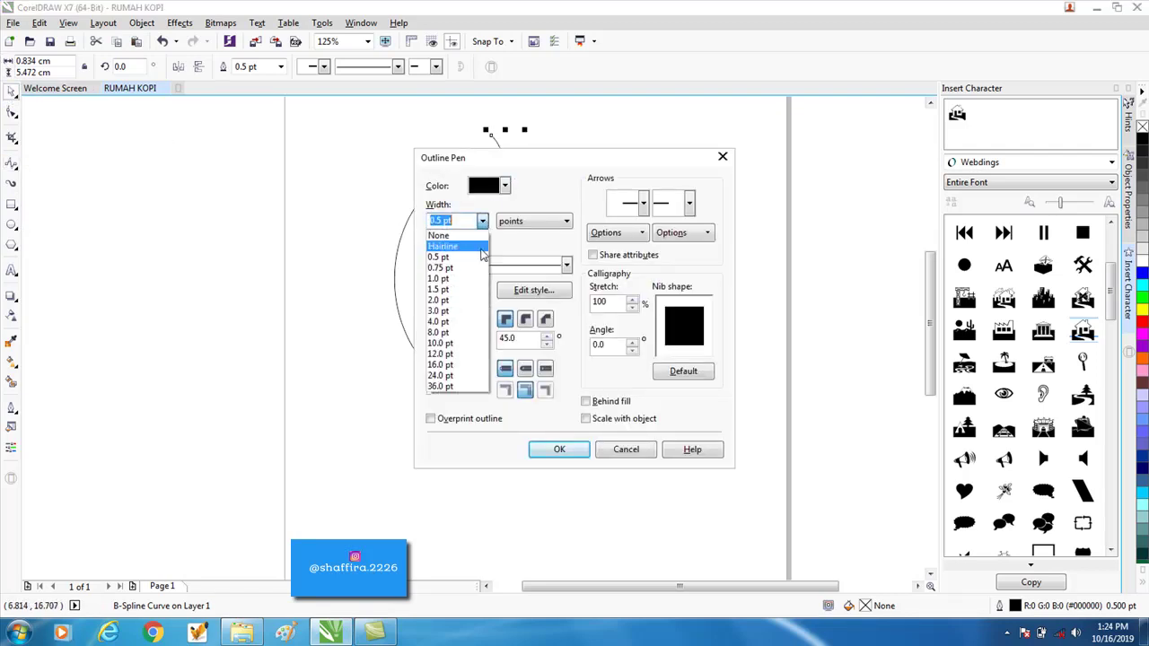
click(470, 332)
click(559, 449)
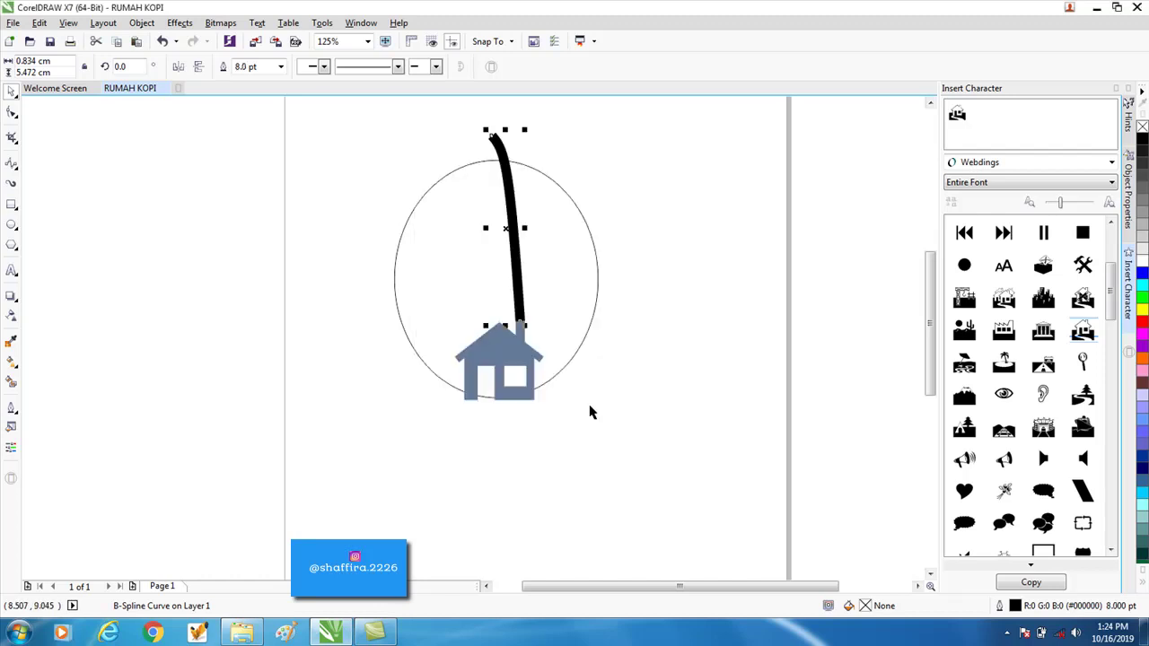
key(Escape)
Step: Convert the thick curve's outline to an object
scroll(554, 313, up, 1)
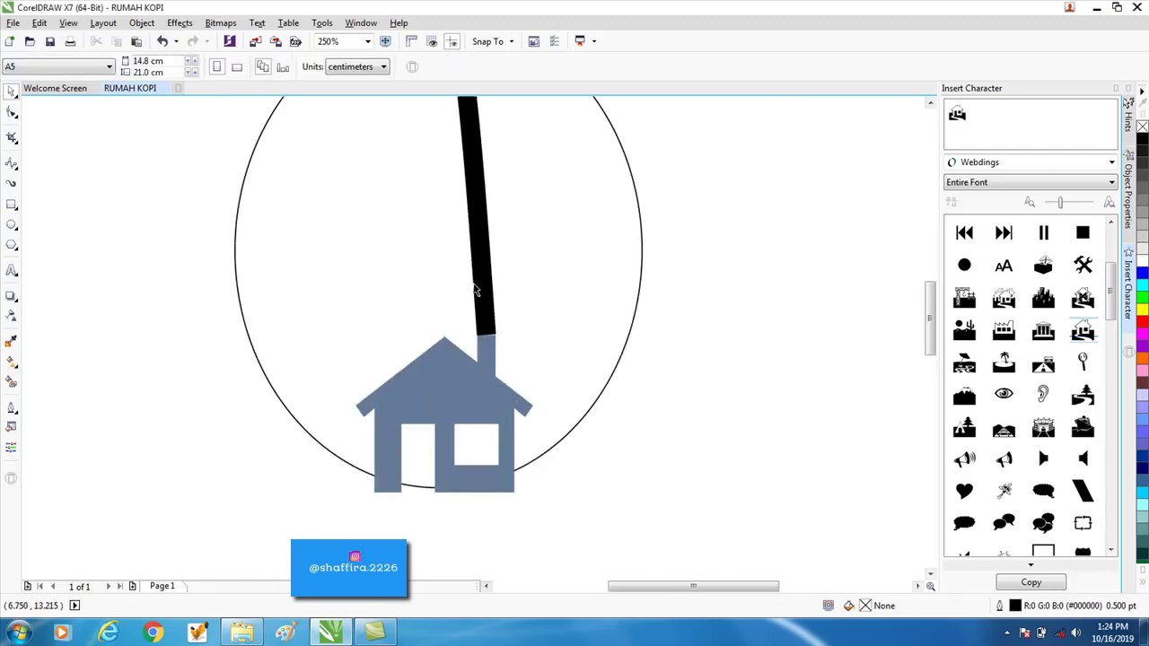
drag(931, 342, 930, 319)
click(462, 209)
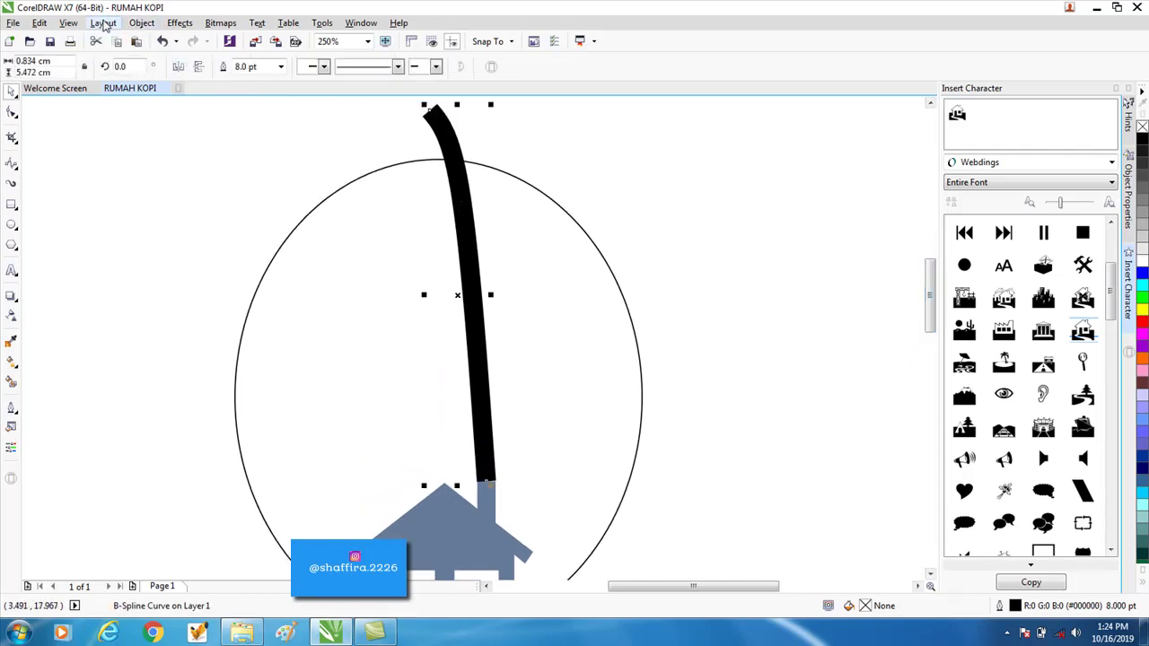
click(141, 23)
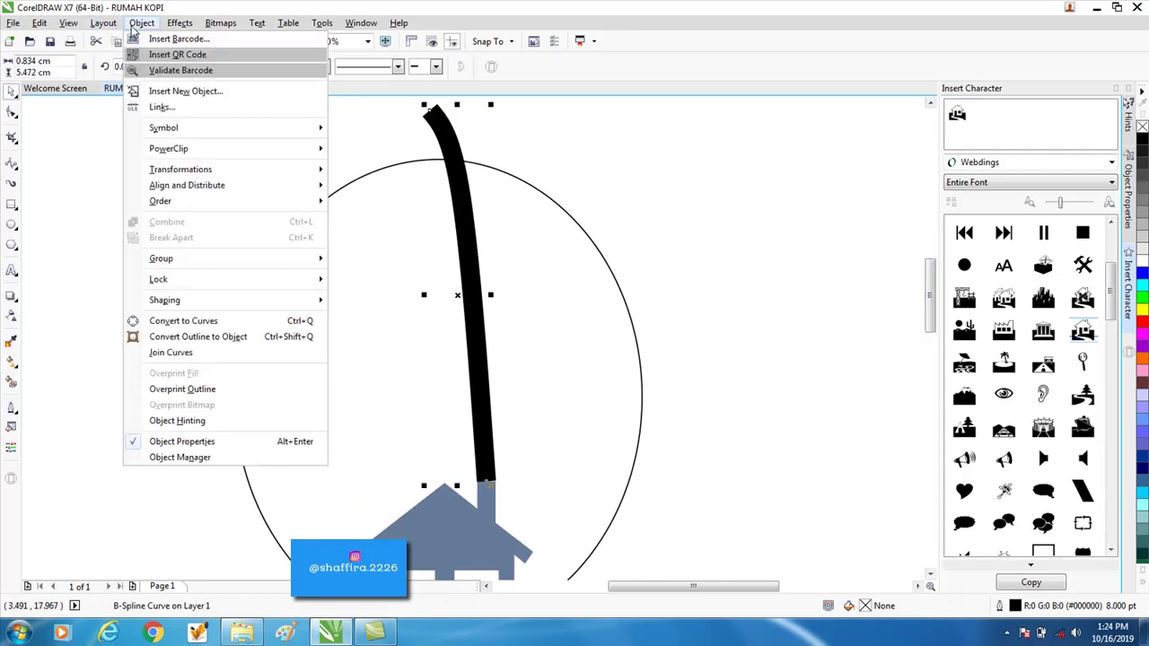
click(237, 340)
click(585, 226)
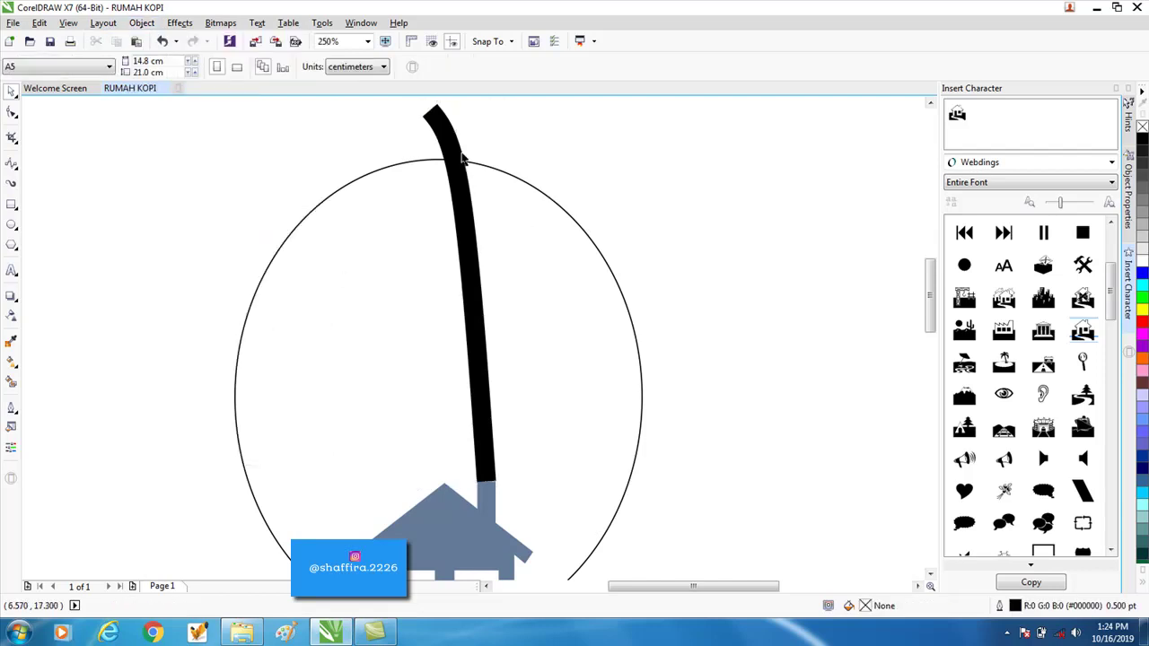
Step: Bulge the left and right edges of the converted stroke outward with the Shape tool where it crosses the ellipse's upper edge
click(455, 137)
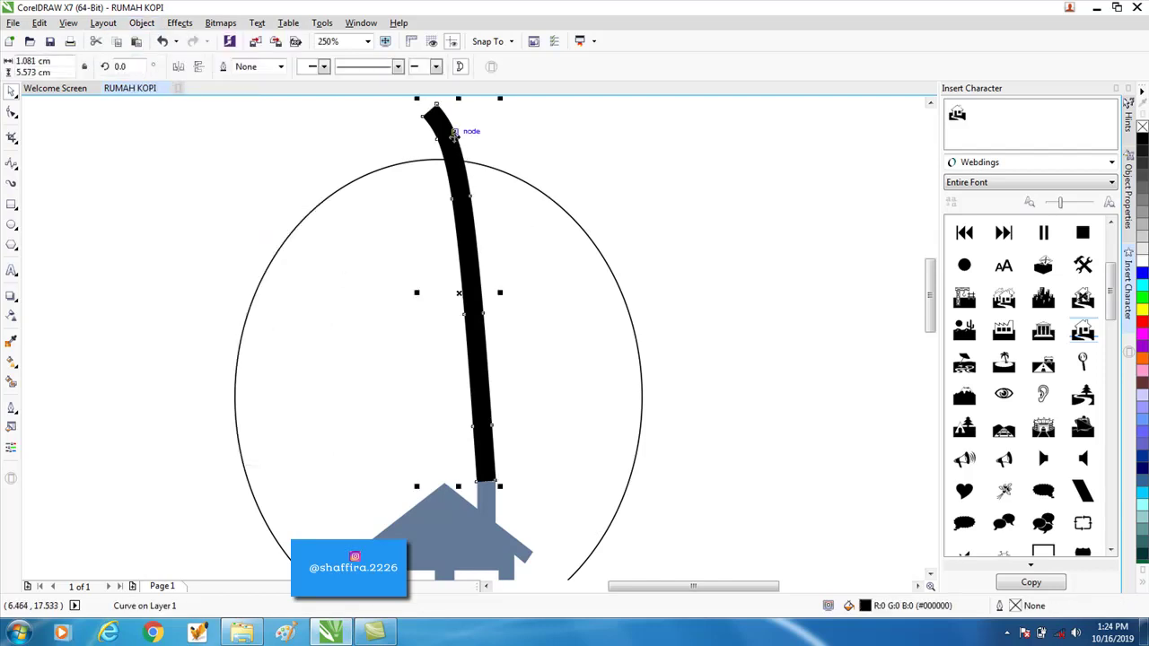
click(12, 112)
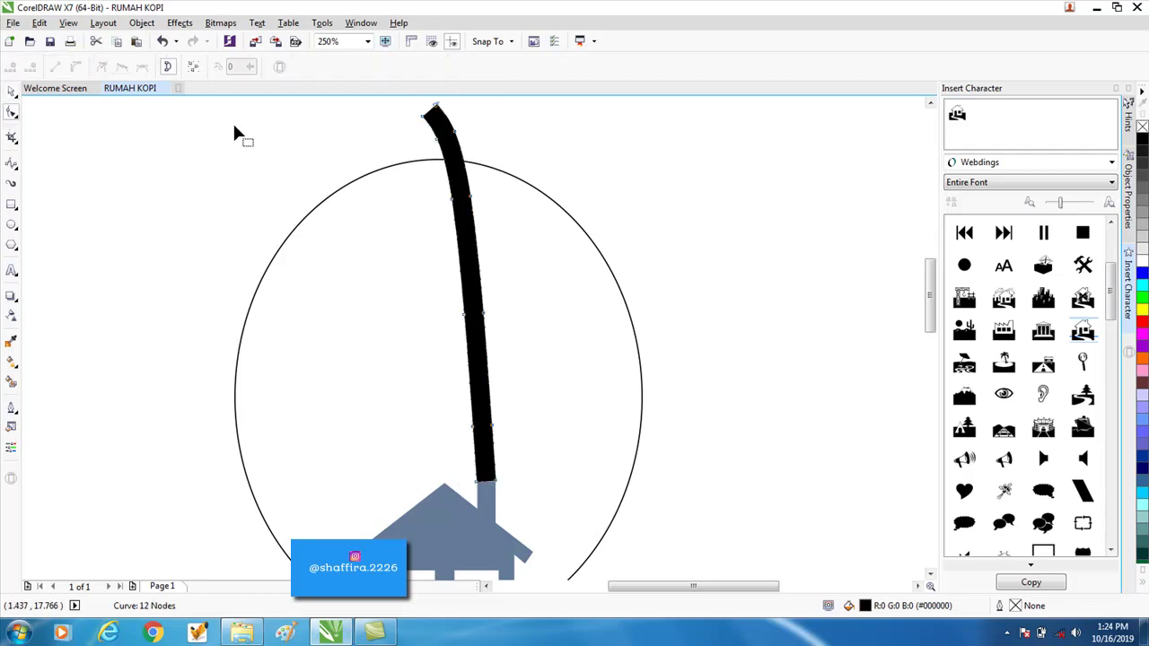
scroll(449, 179, up, 1)
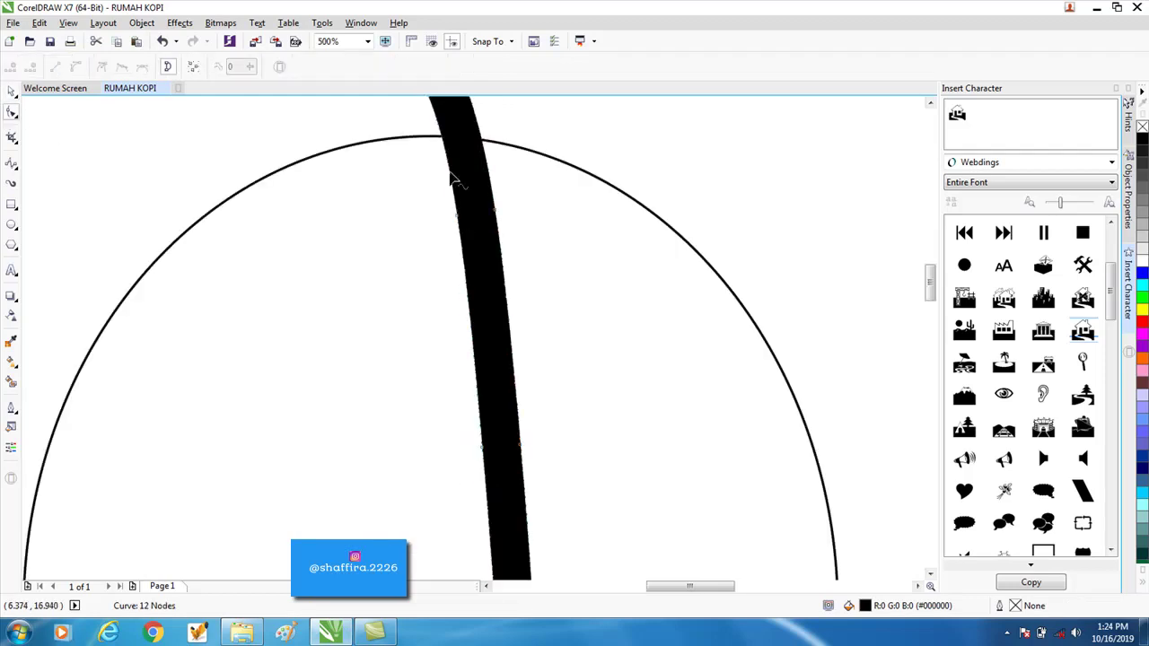
drag(449, 135, 389, 143)
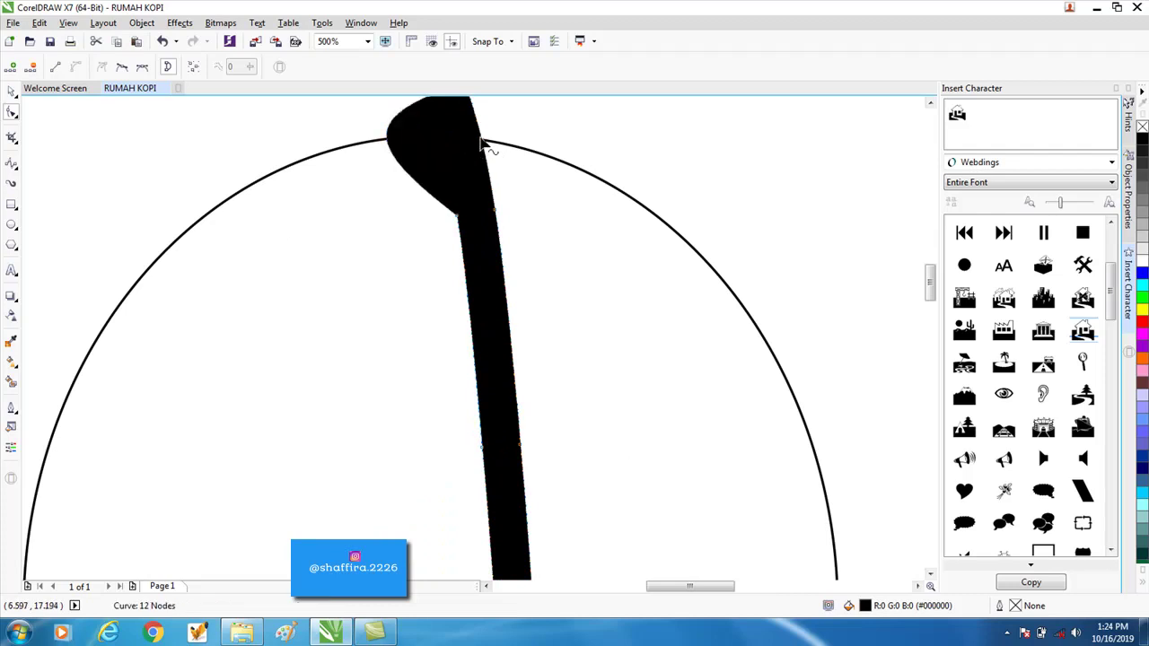
drag(483, 143, 559, 163)
scroll(608, 207, down, 2)
scroll(608, 207, up, 1)
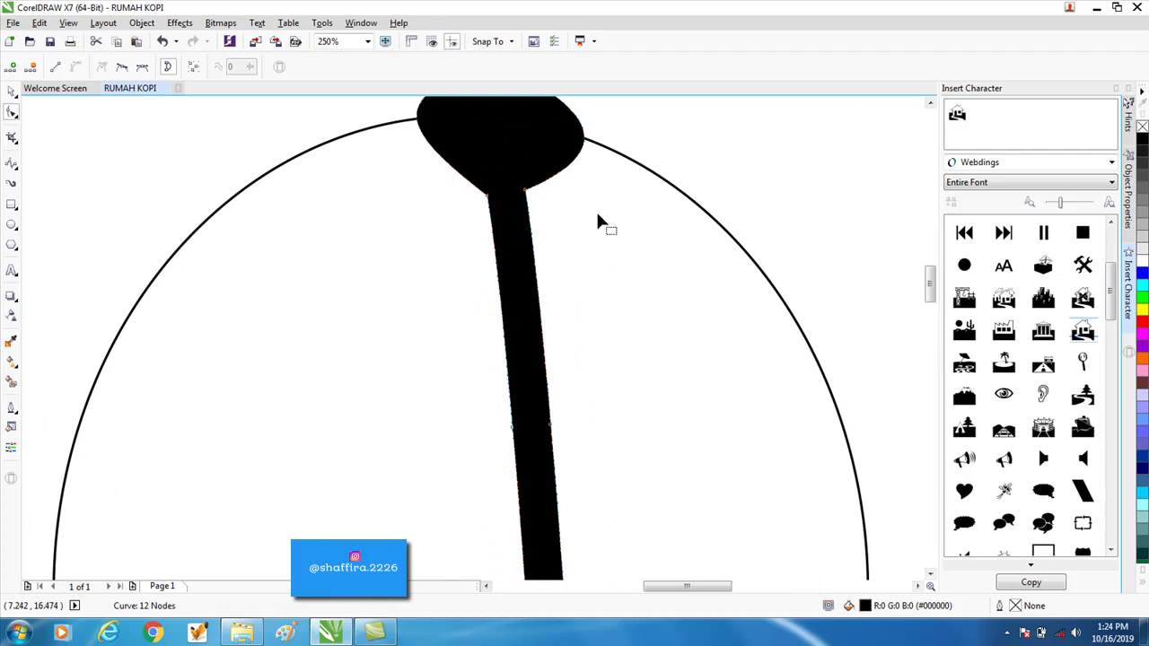
Step: Delete the nodes just below the bulge on both edges so the smoke shape tapers smoothly
double_click(488, 193)
click(526, 193)
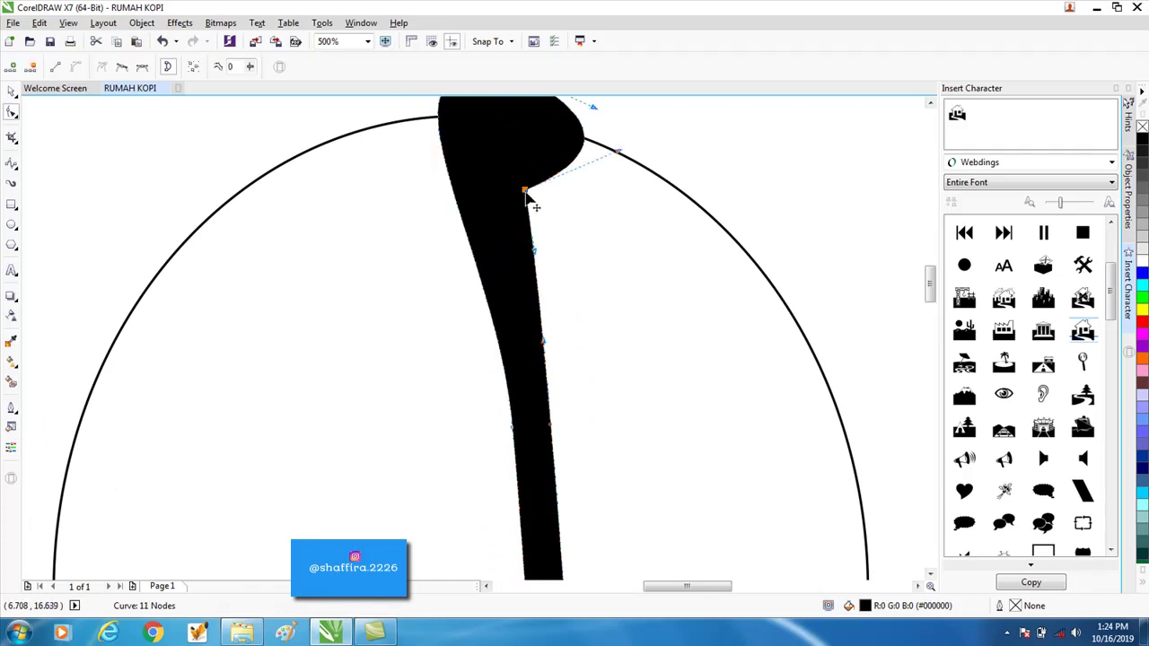
double_click(526, 193)
scroll(559, 254, down, 2)
scroll(573, 308, up, 1)
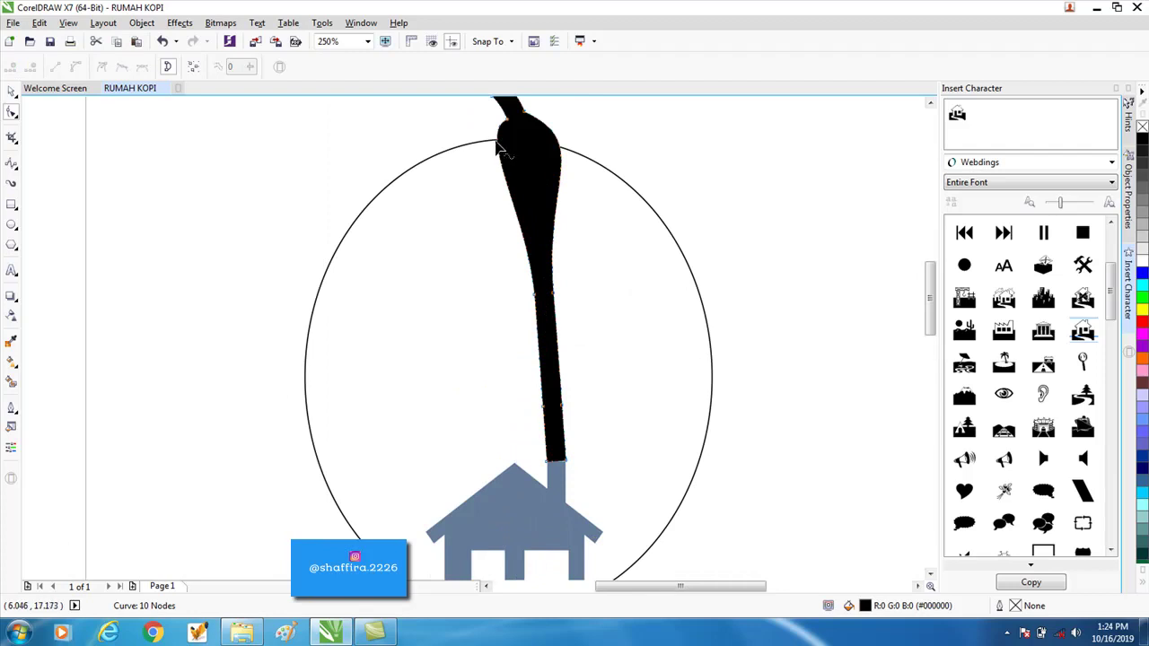
Step: Widen the bulge to the left, and delete the next lower node on each side of the smoke shape
drag(503, 148, 484, 155)
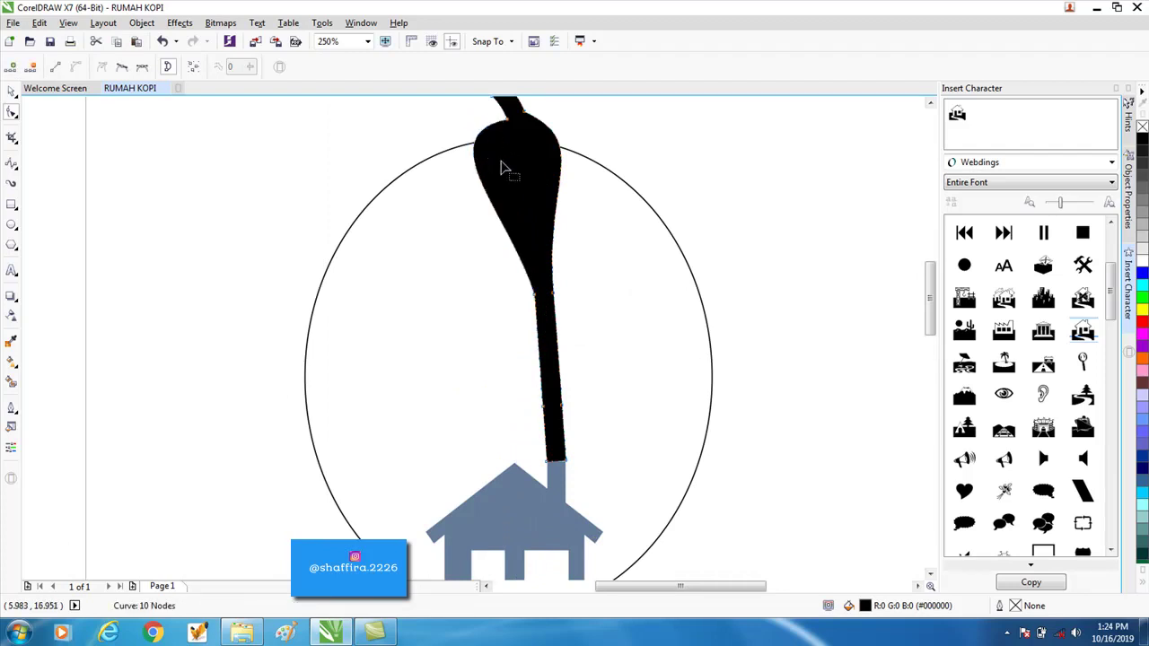
click(535, 296)
key(Delete)
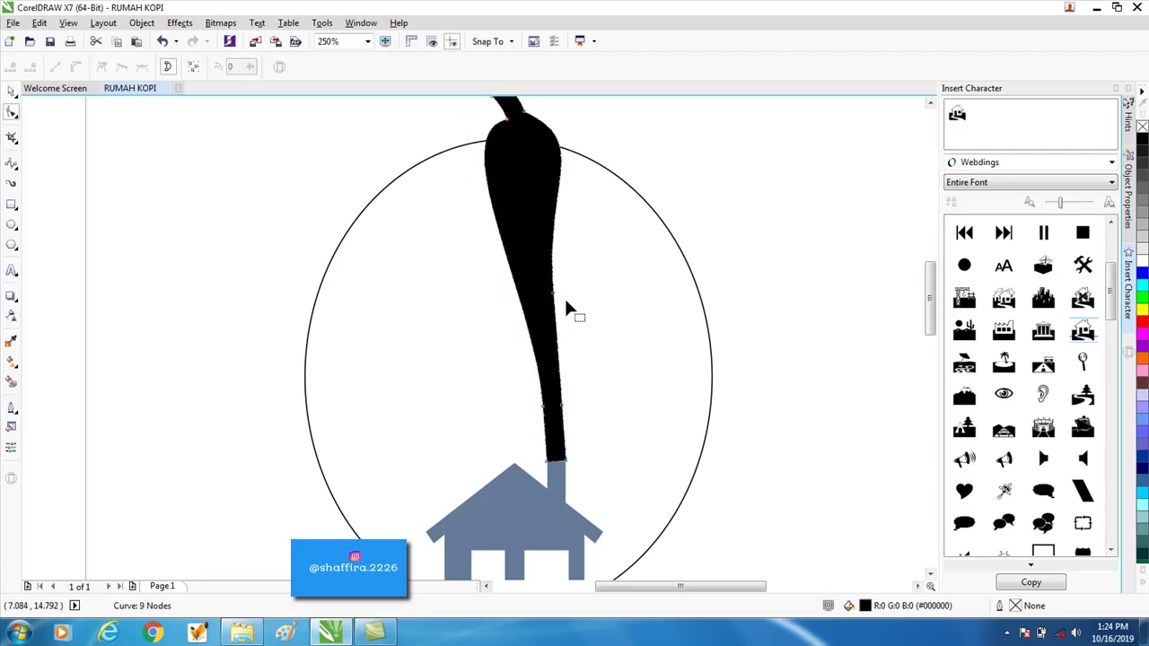
click(556, 292)
key(Delete)
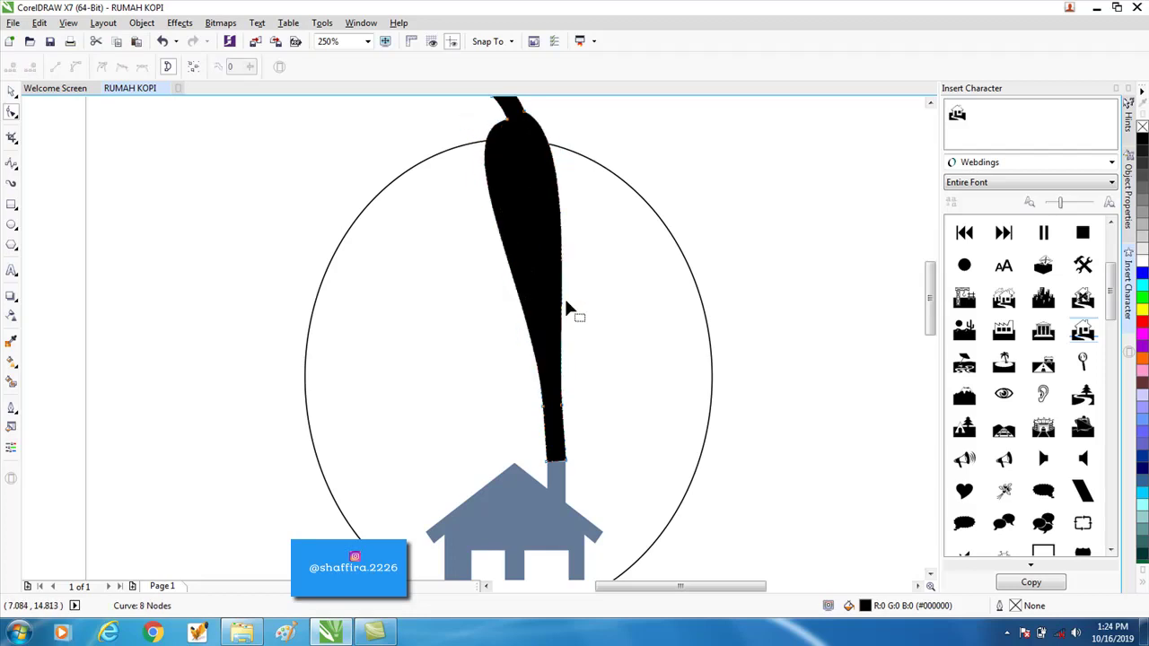
Step: Adjust the curve handle of the lowest node above the chimney on the smoke shape's left edge, bending it inward
scroll(556, 428, up, 2)
click(535, 397)
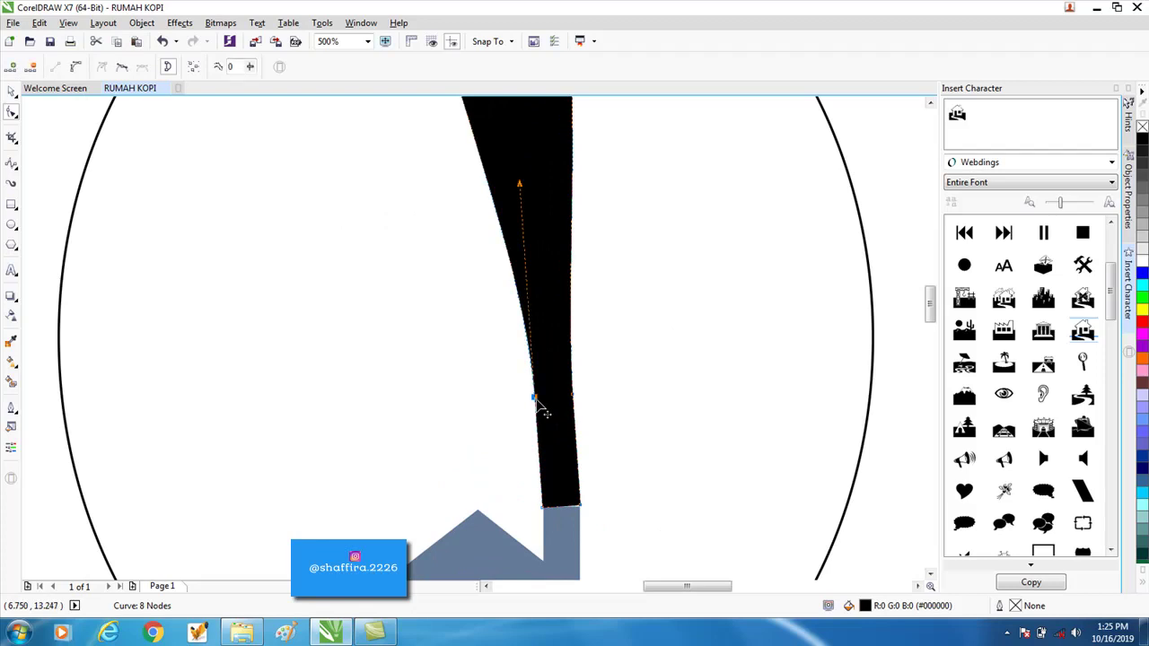
drag(520, 187, 538, 170)
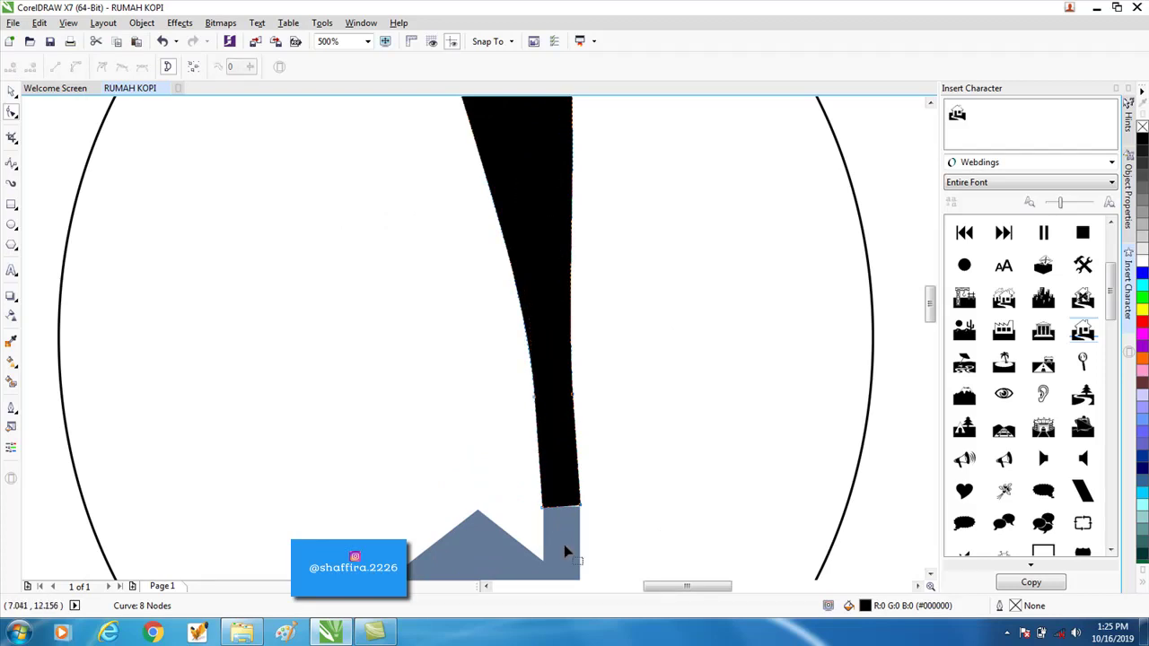
click(543, 508)
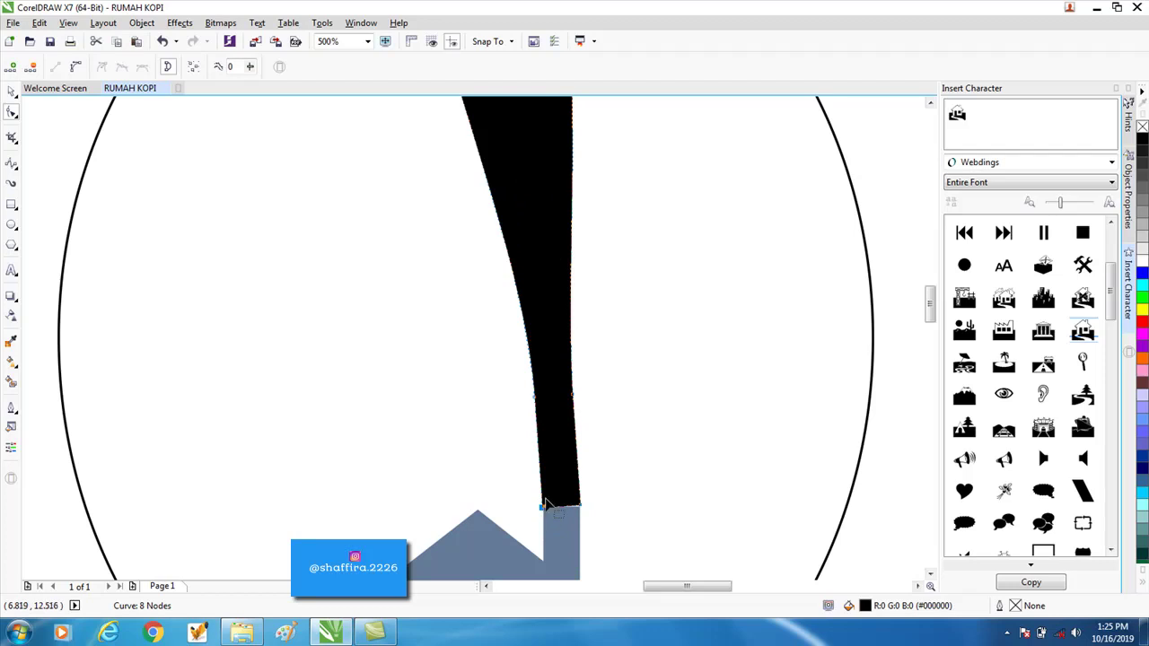
scroll(545, 505, down, 2)
scroll(549, 472, up, 2)
click(533, 435)
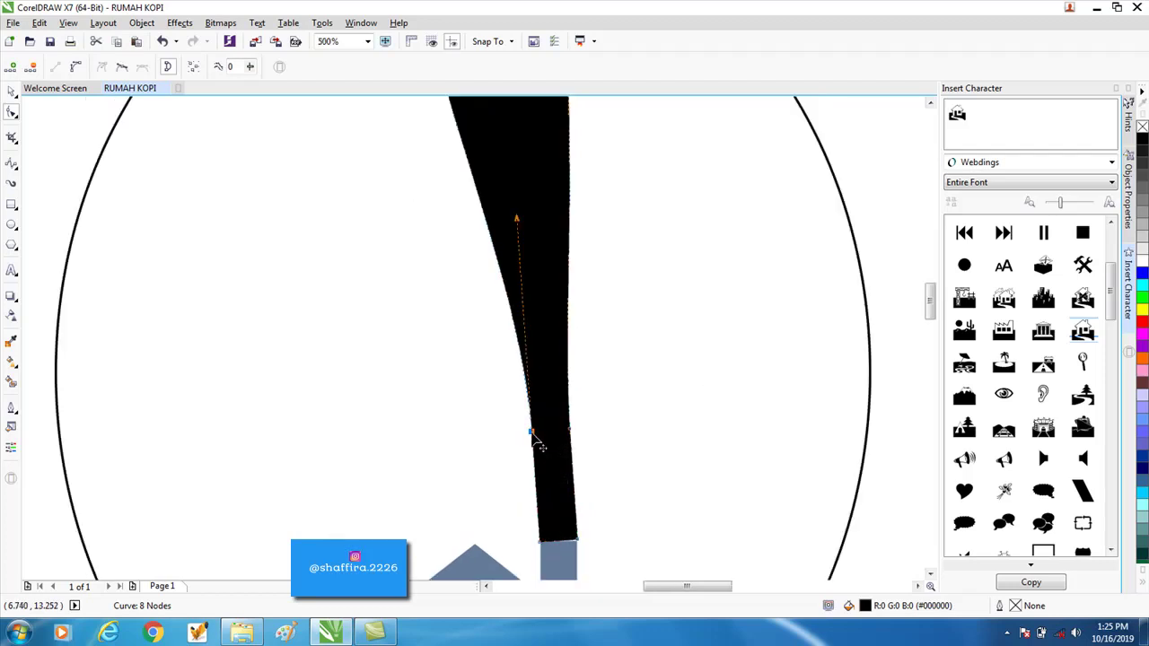
drag(516, 219, 530, 177)
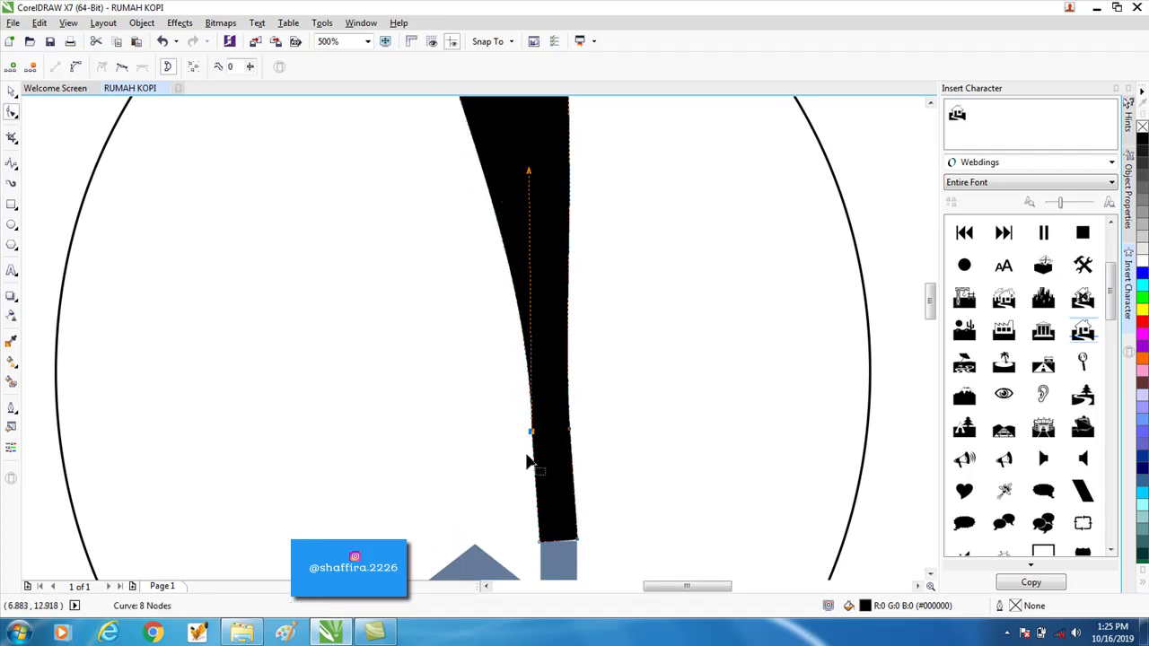
Step: Delete that left-edge node and curve the left edge from the smoke shape's bottom-left corner node
click(533, 437)
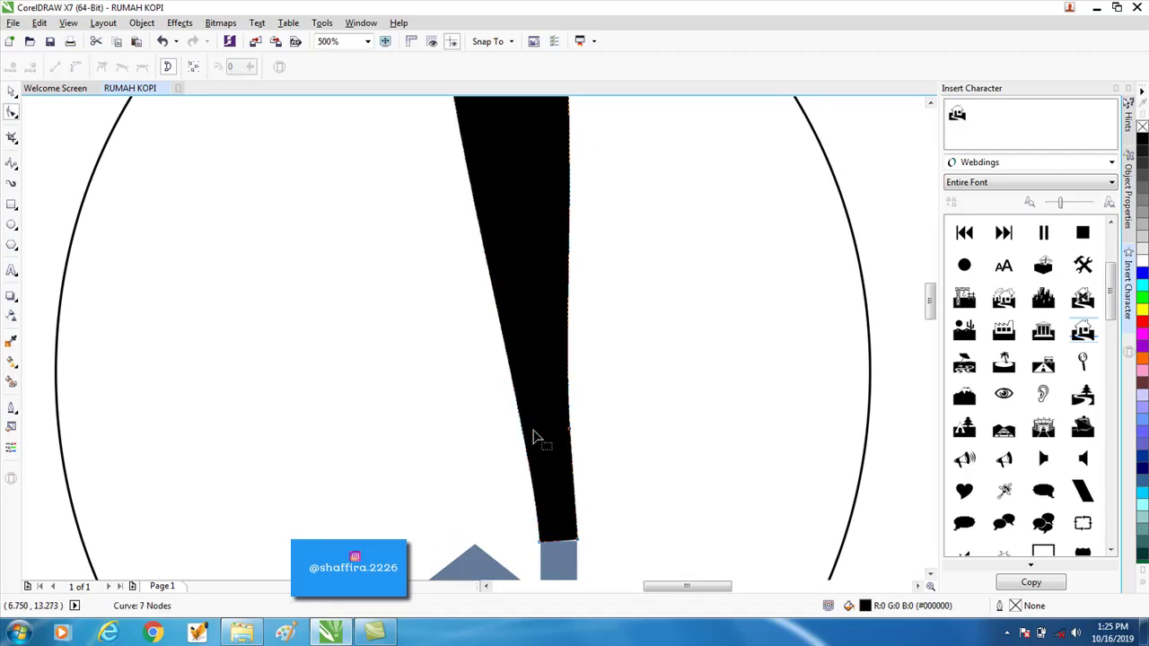
click(543, 547)
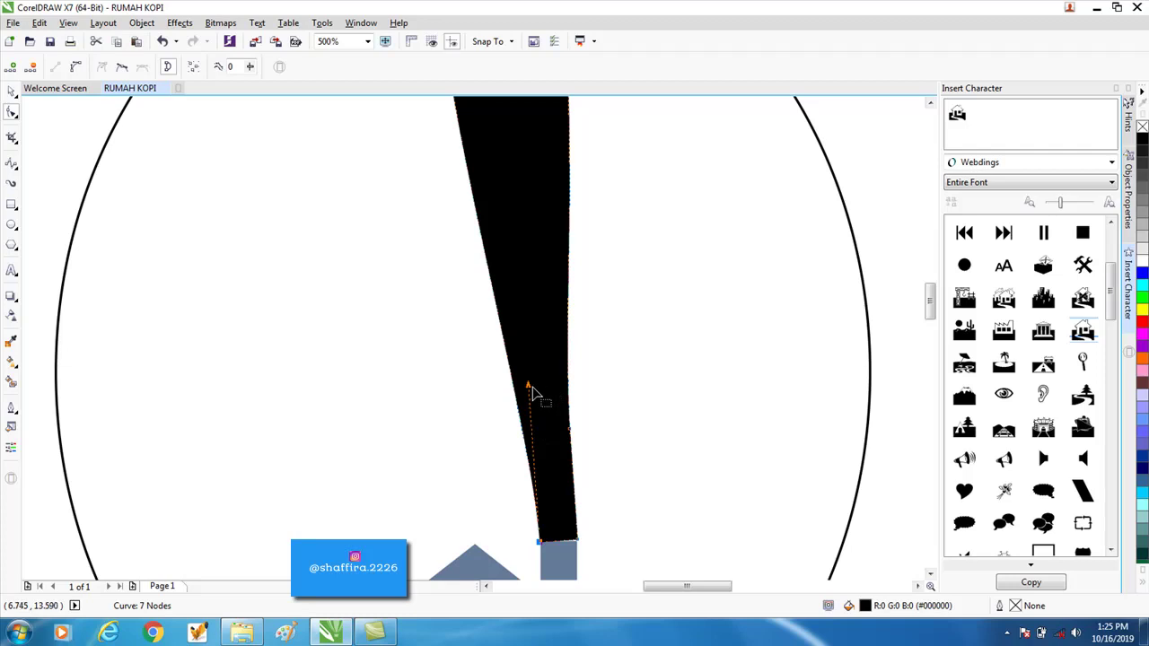
drag(529, 386, 556, 209)
scroll(569, 254, down, 2)
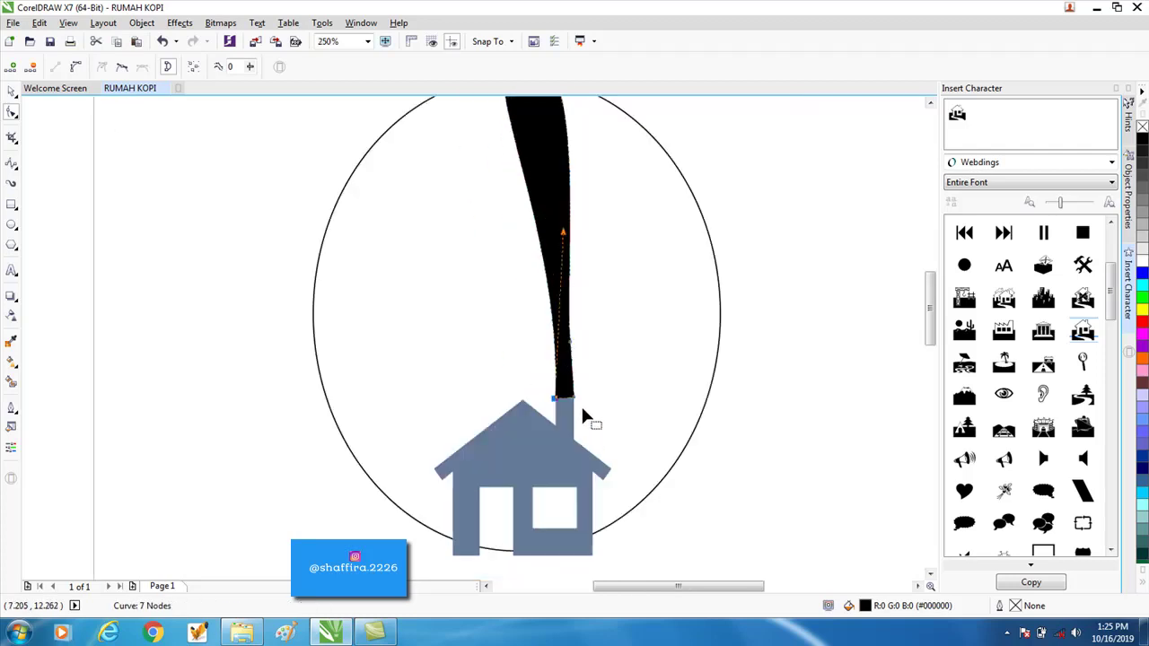
Step: Delete the lower right-edge node, curve the right edge inward from its bottom node, and align that node with the chimney's corner
double_click(569, 346)
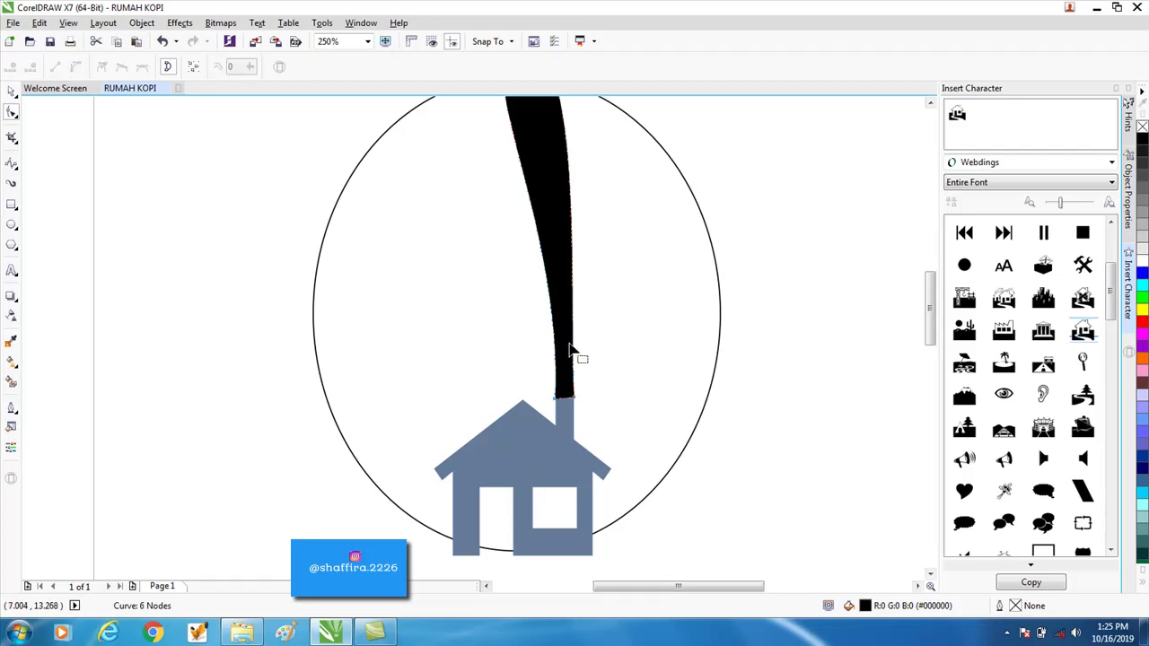
click(570, 397)
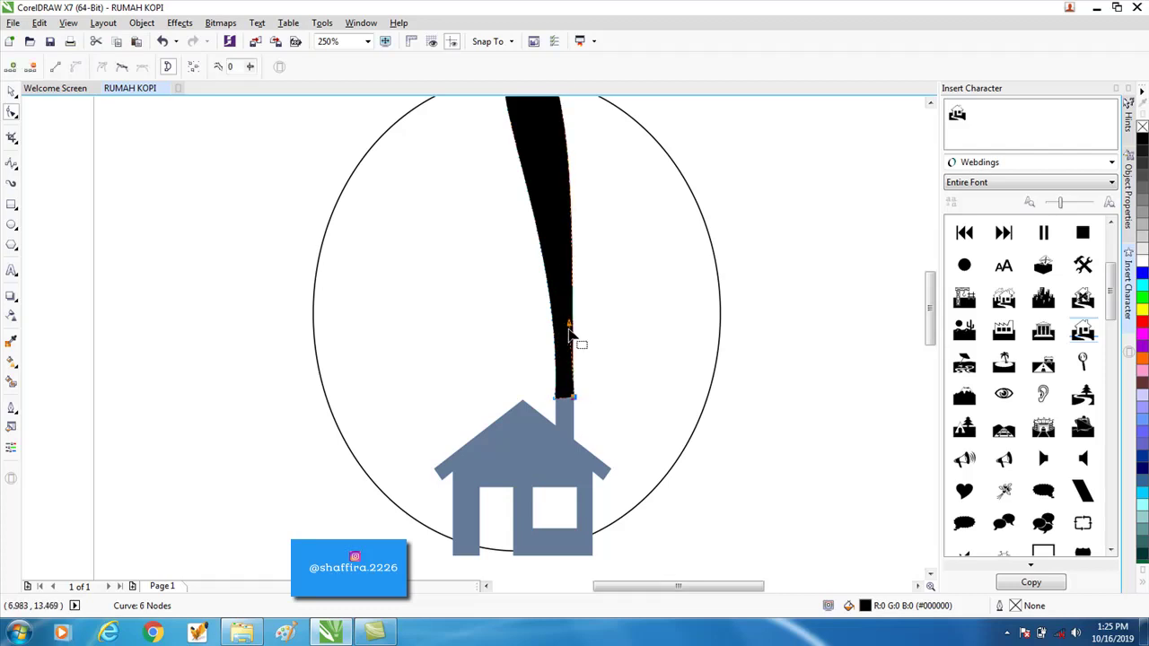
drag(569, 323, 558, 359)
scroll(599, 361, up, 4)
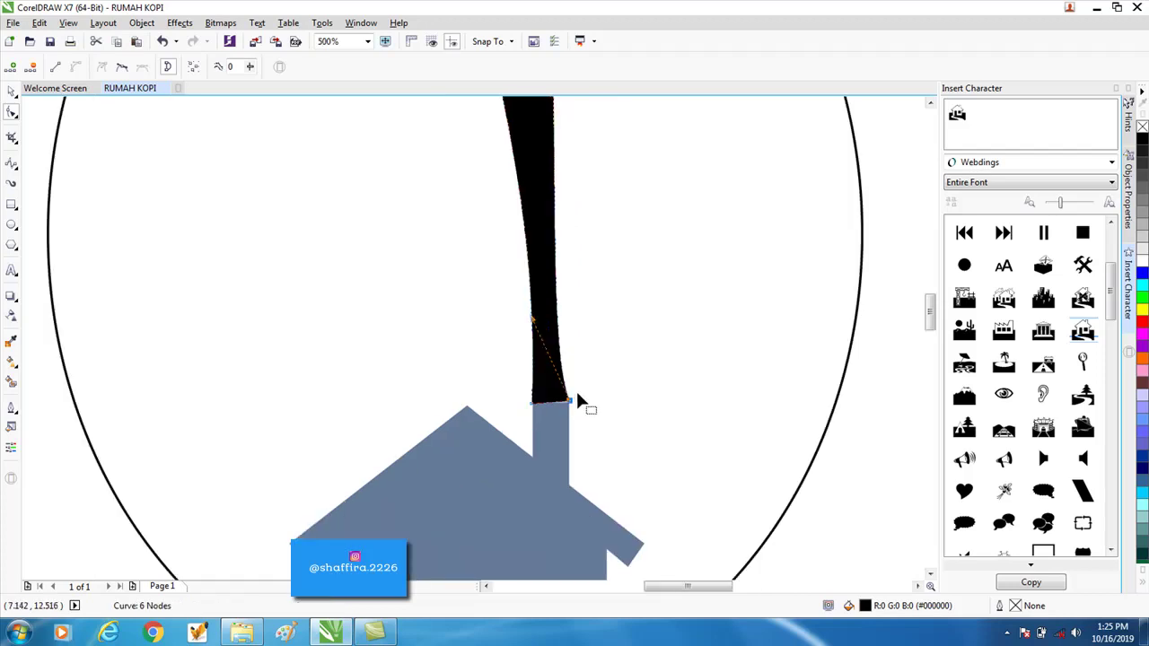
drag(559, 410, 562, 415)
scroll(562, 416, down, 2)
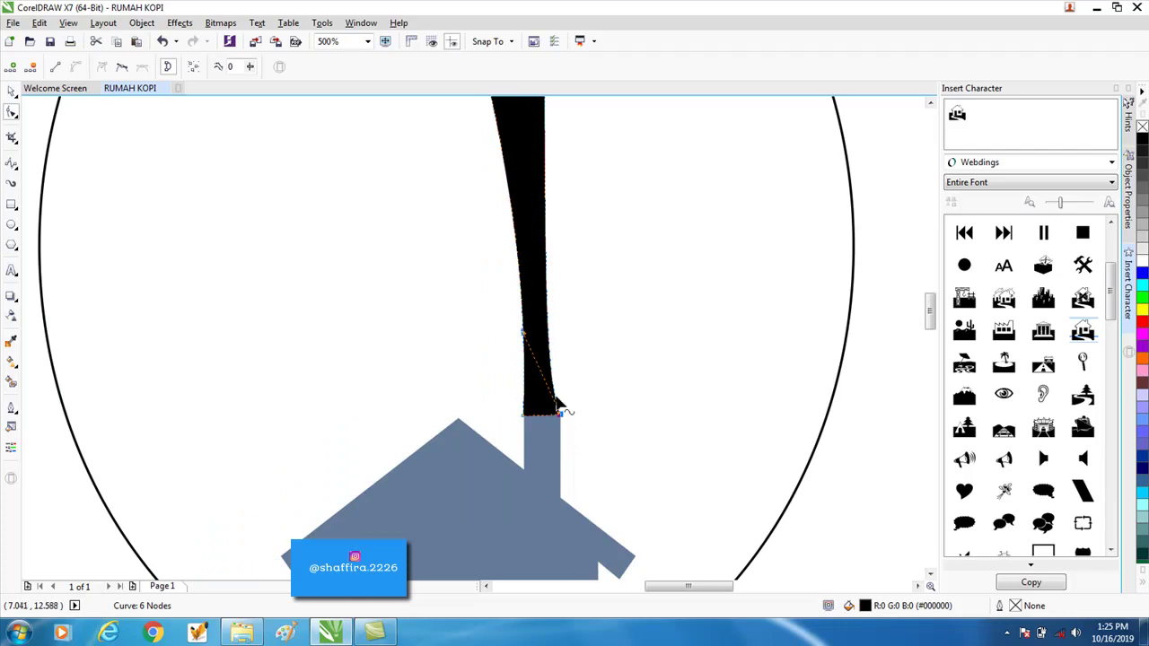
Step: Widen the smoke shape's upper bulge on both sides and extend the bottom-right node's curve handle upward, curving the right edge inward
scroll(558, 405, down, 2)
scroll(565, 390, down, 1)
scroll(549, 298, up, 1)
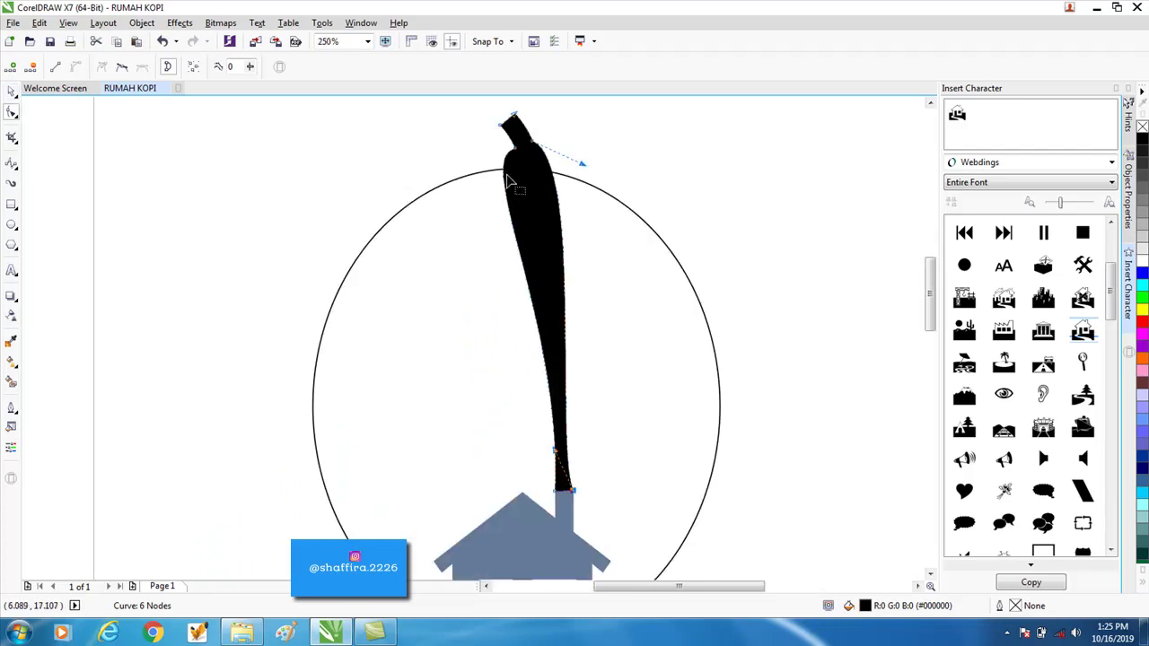
drag(508, 177, 560, 177)
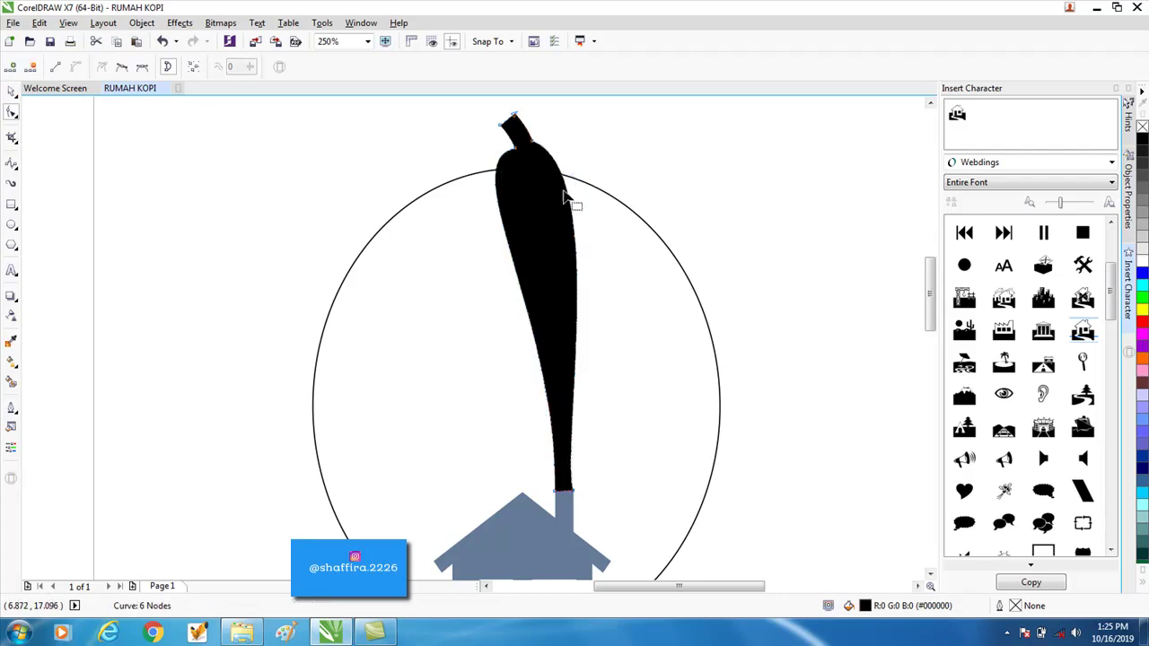
click(575, 495)
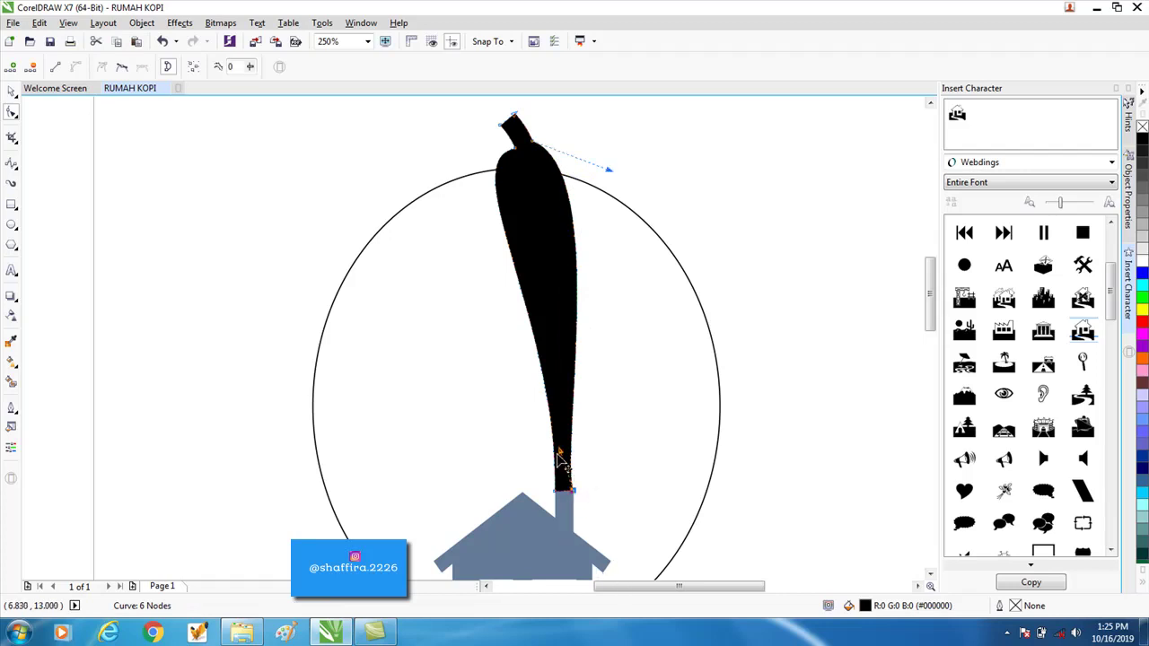
drag(560, 456, 527, 191)
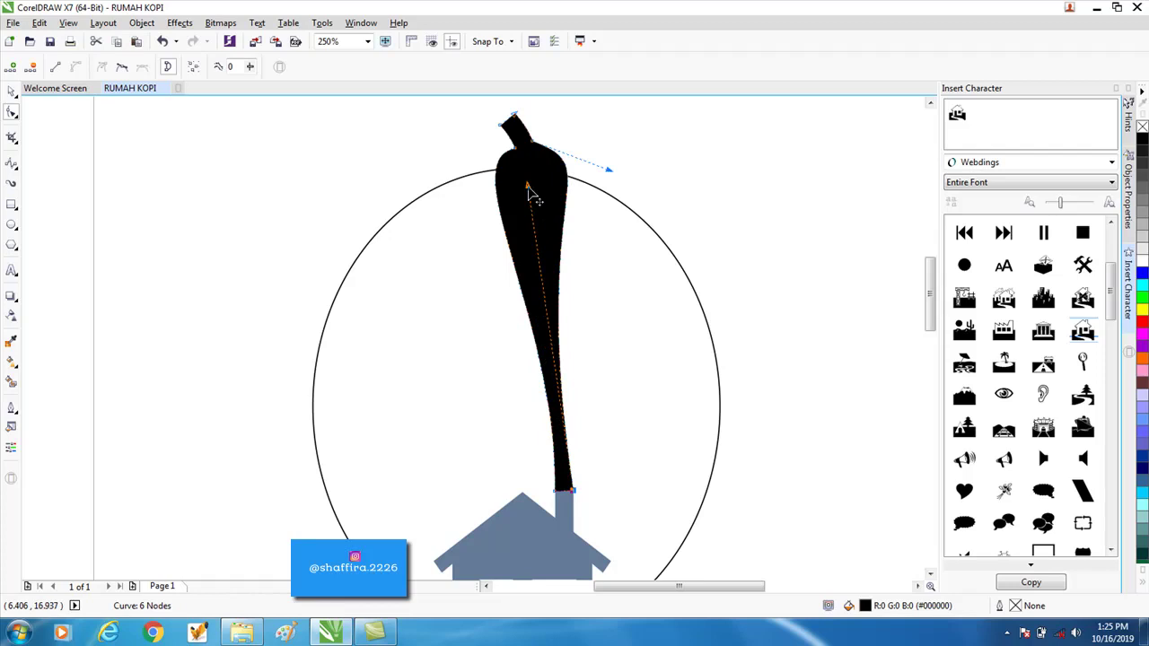
click(11, 90)
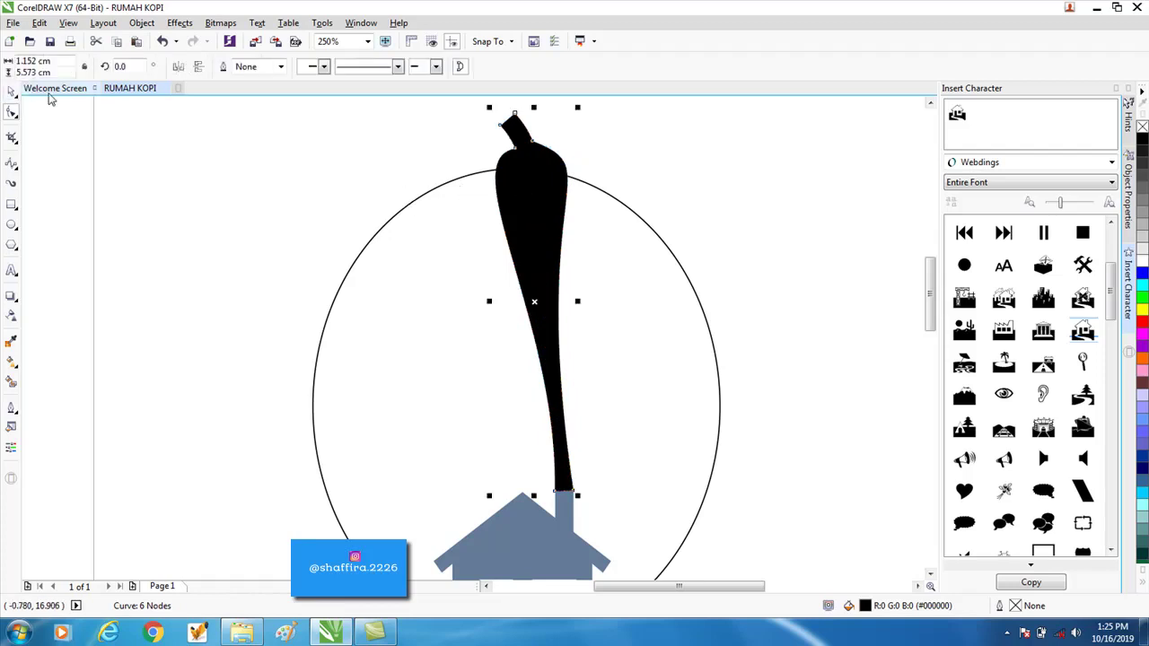
click(572, 225)
Step: Trim the ellipse with the smoke shape, and delete the smoke shape
scroll(643, 226, down, 2)
scroll(634, 245, up, 2)
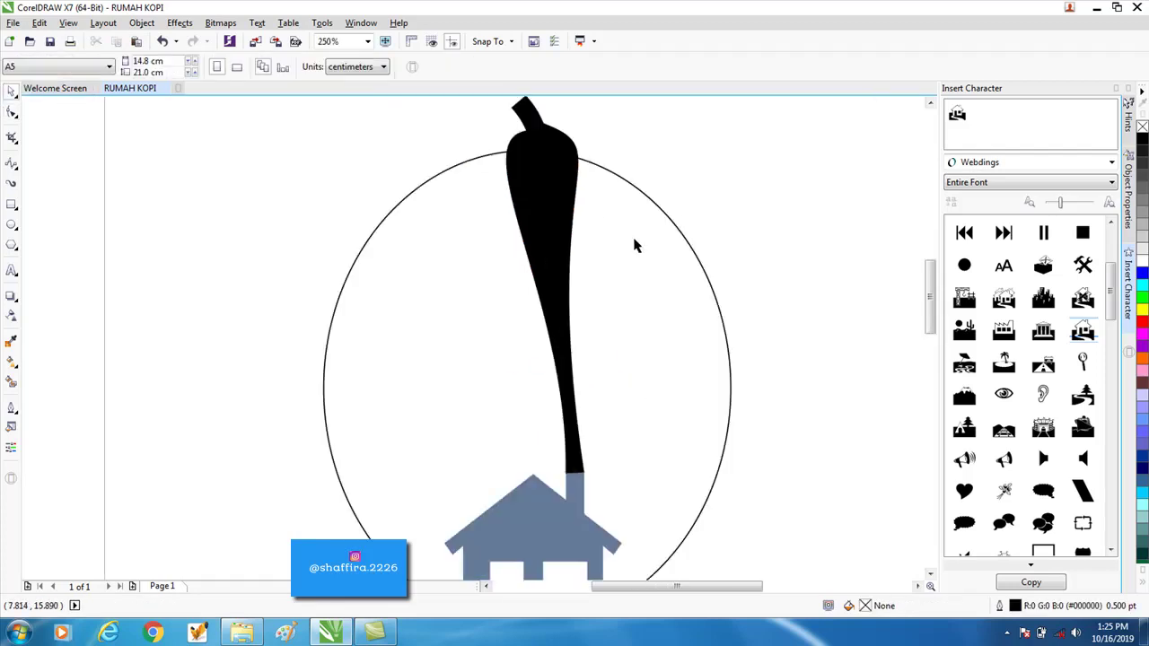
click(558, 189)
shift+click(680, 220)
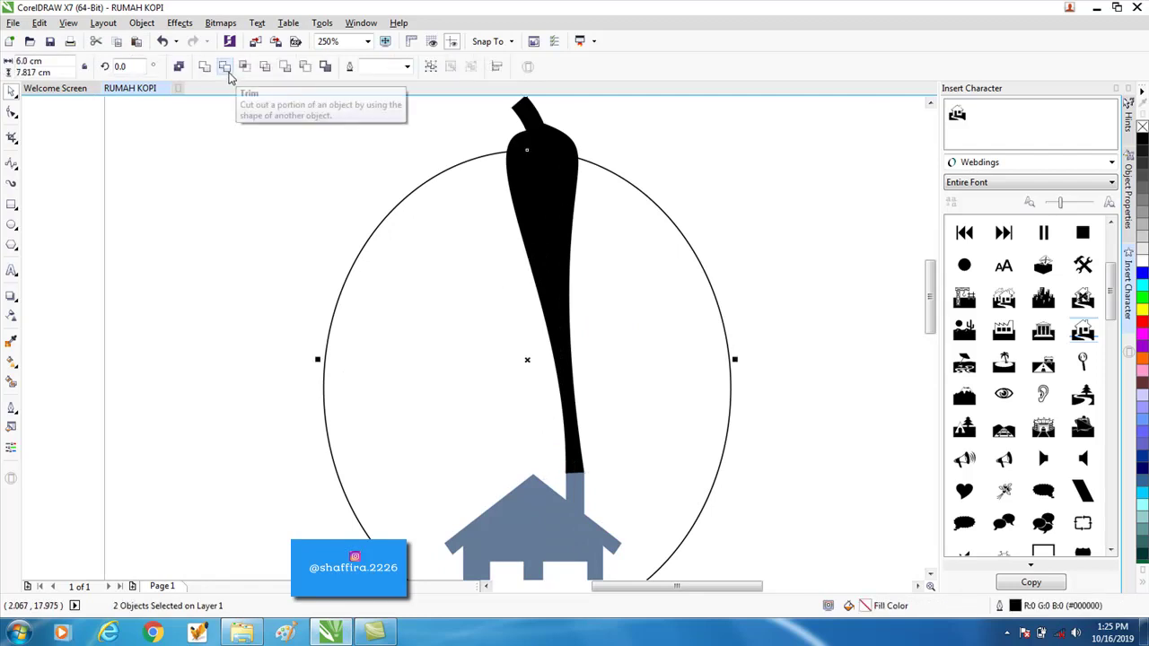
click(376, 141)
click(531, 139)
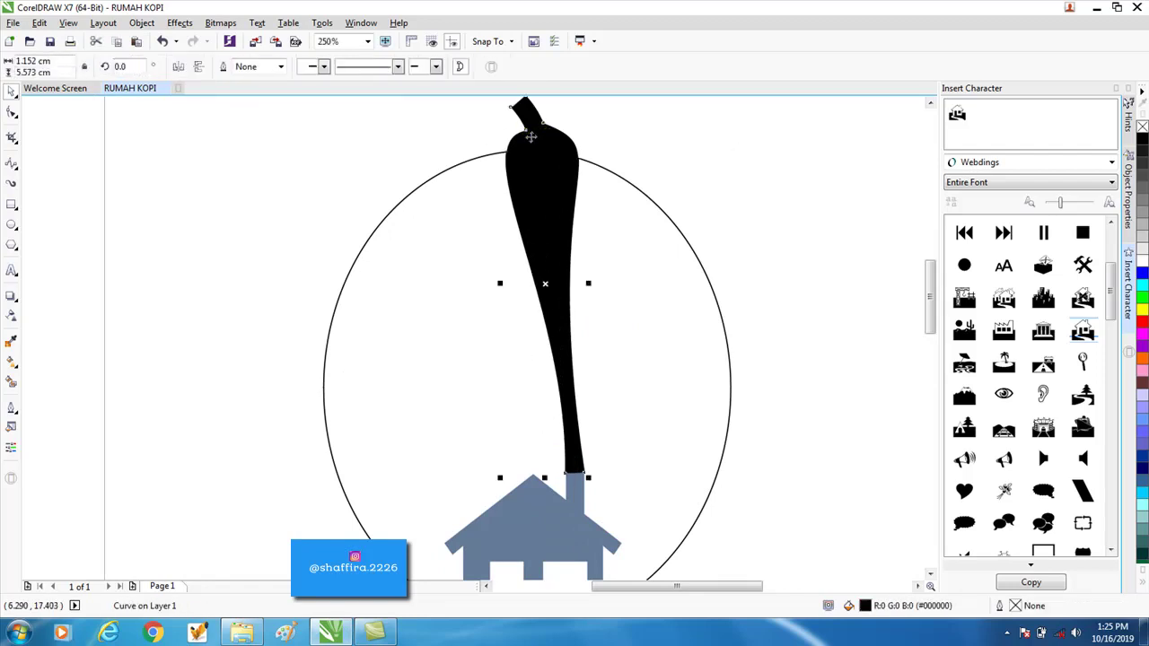
key(Delete)
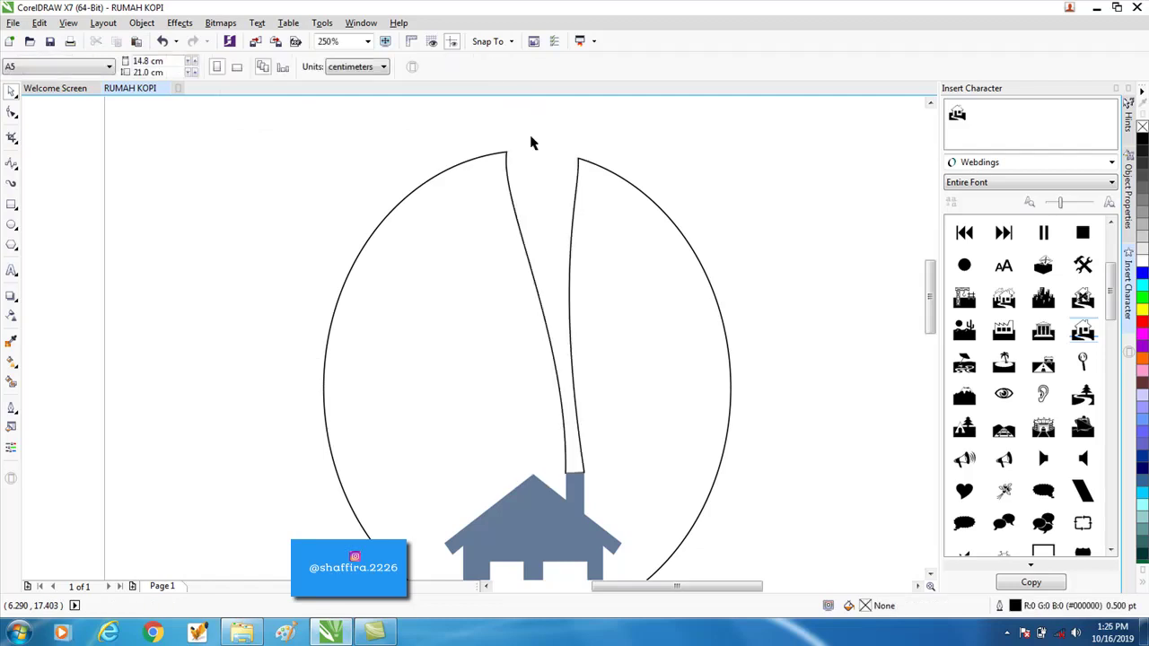
Step: Try to weld the house to the trimmed ellipse
click(544, 540)
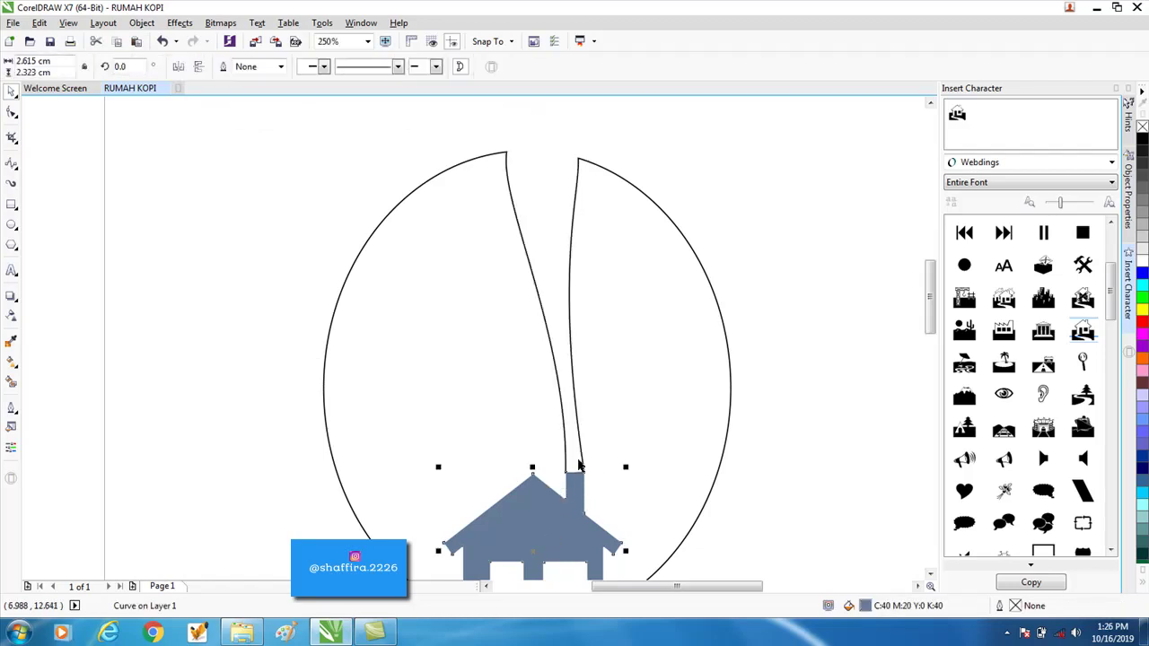
scroll(563, 485, up, 3)
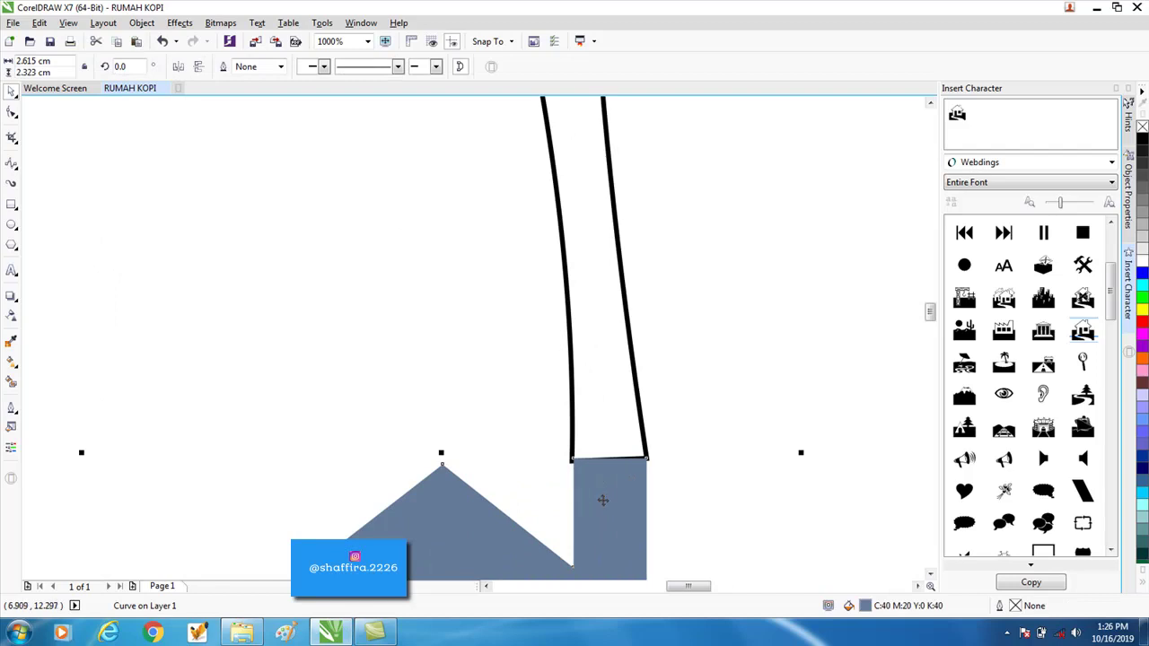
scroll(627, 389, down, 2)
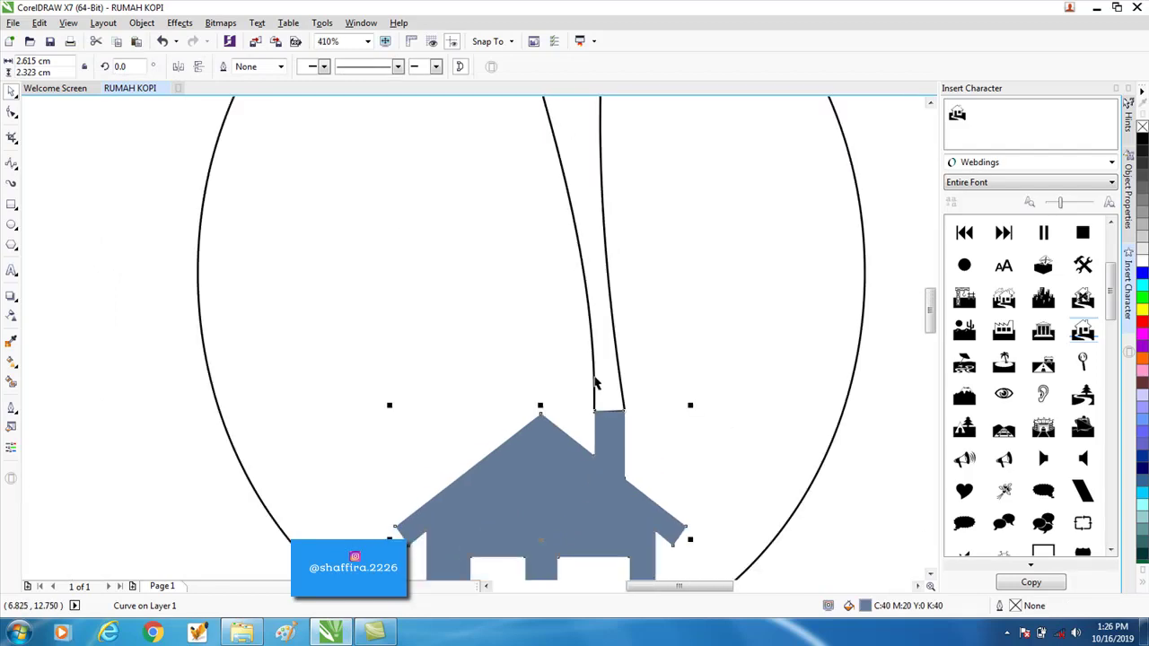
shift+click(302, 398)
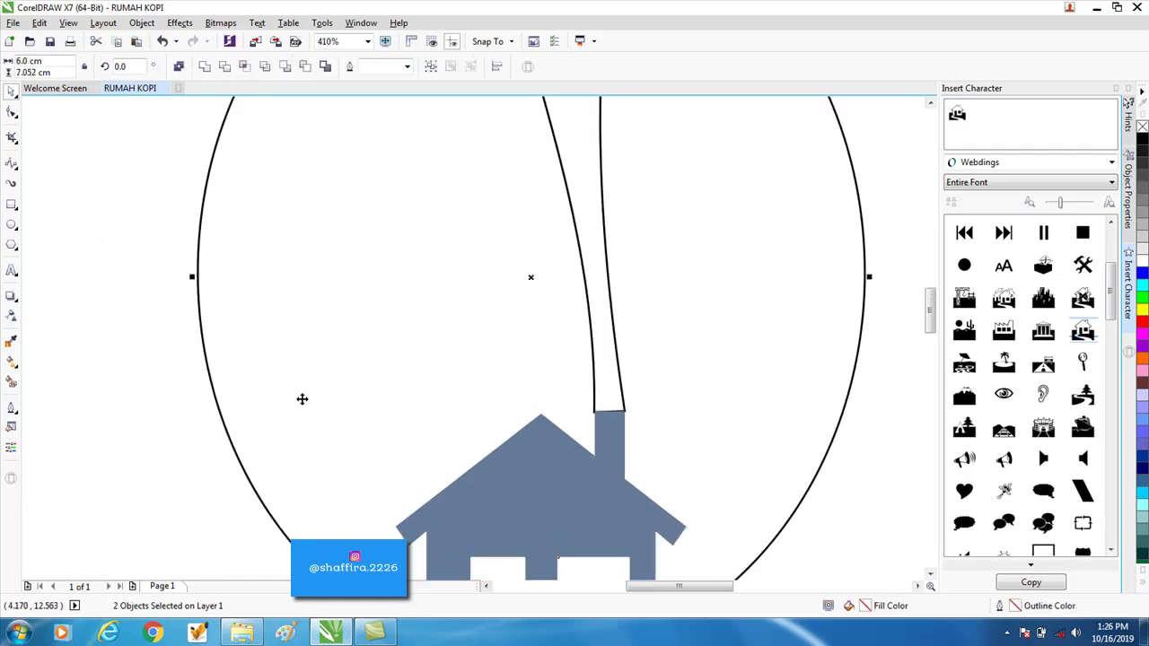
click(204, 67)
key(ctrl+z)
Step: Trim the ellipse with the house, and delete the house
scroll(362, 461, down, 3)
click(446, 511)
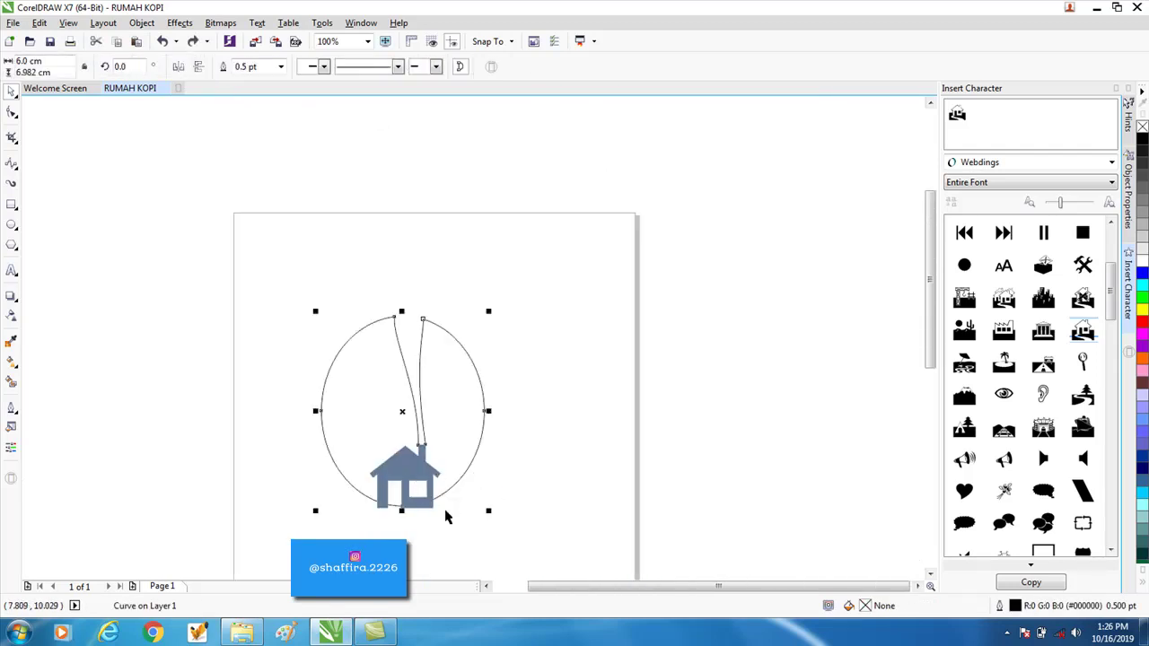
click(423, 516)
click(421, 488)
shift+click(469, 436)
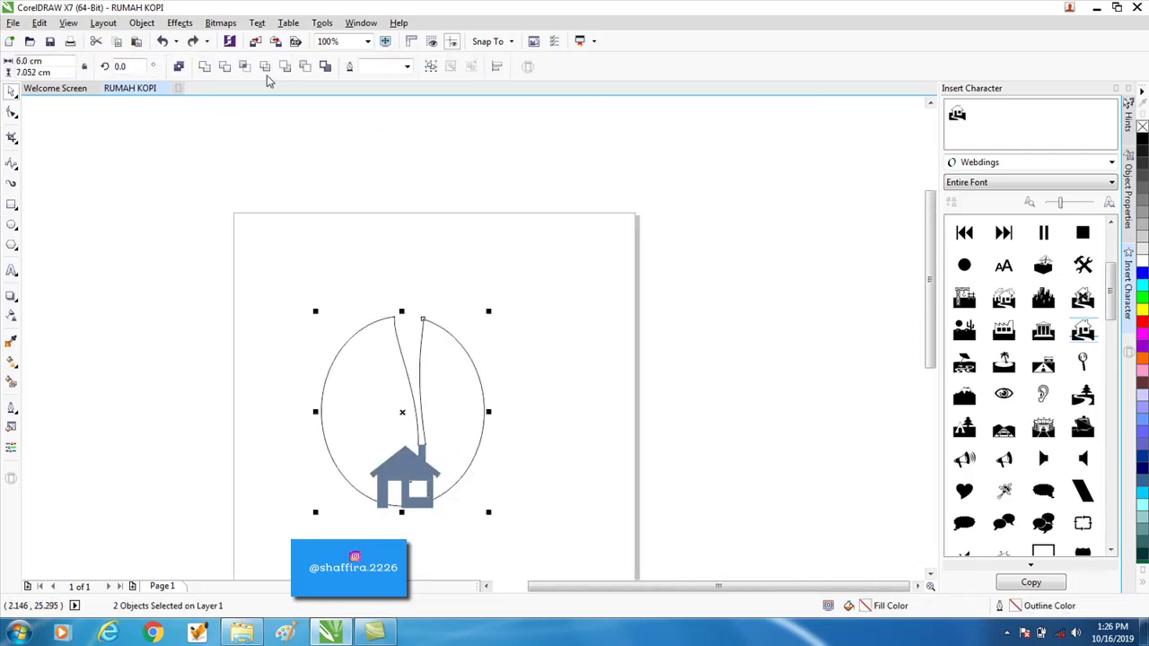
click(224, 67)
click(315, 275)
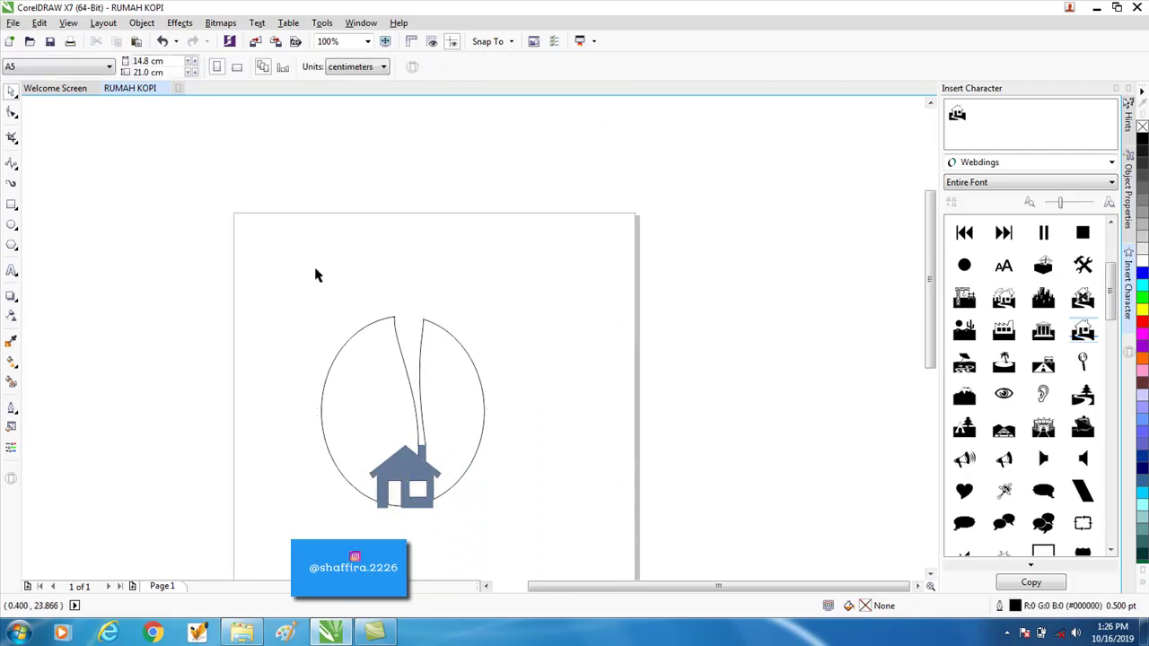
click(420, 483)
click(420, 483)
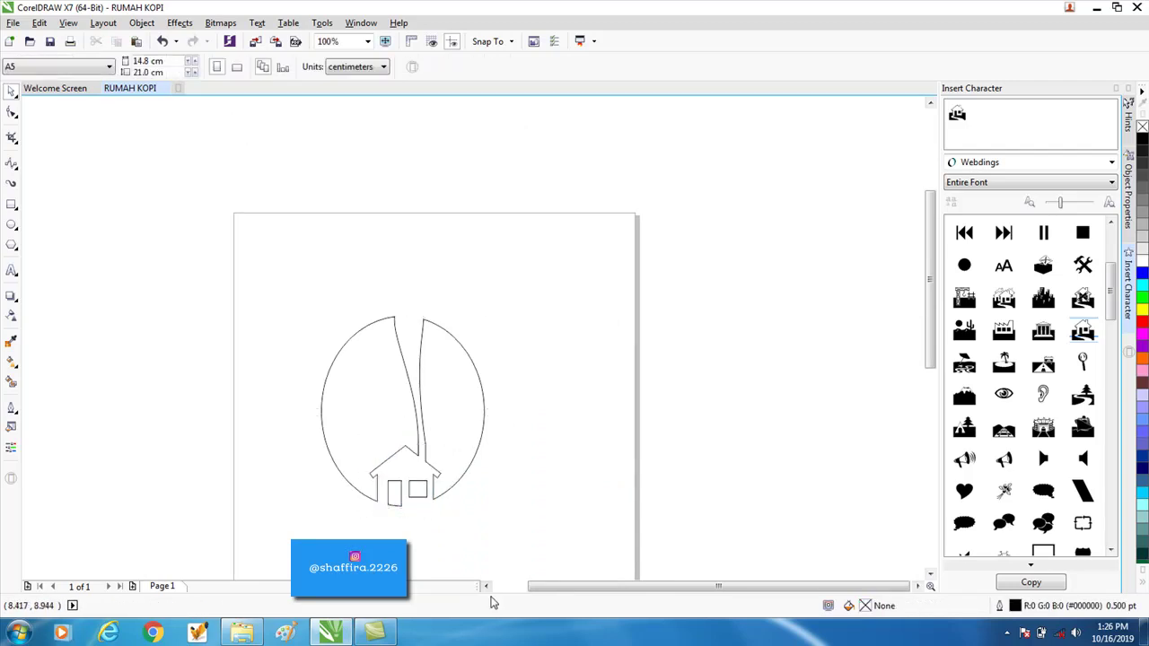
Step: Delete the extra node where the smoke cutout's left edge meets the chimney
scroll(446, 401, up, 4)
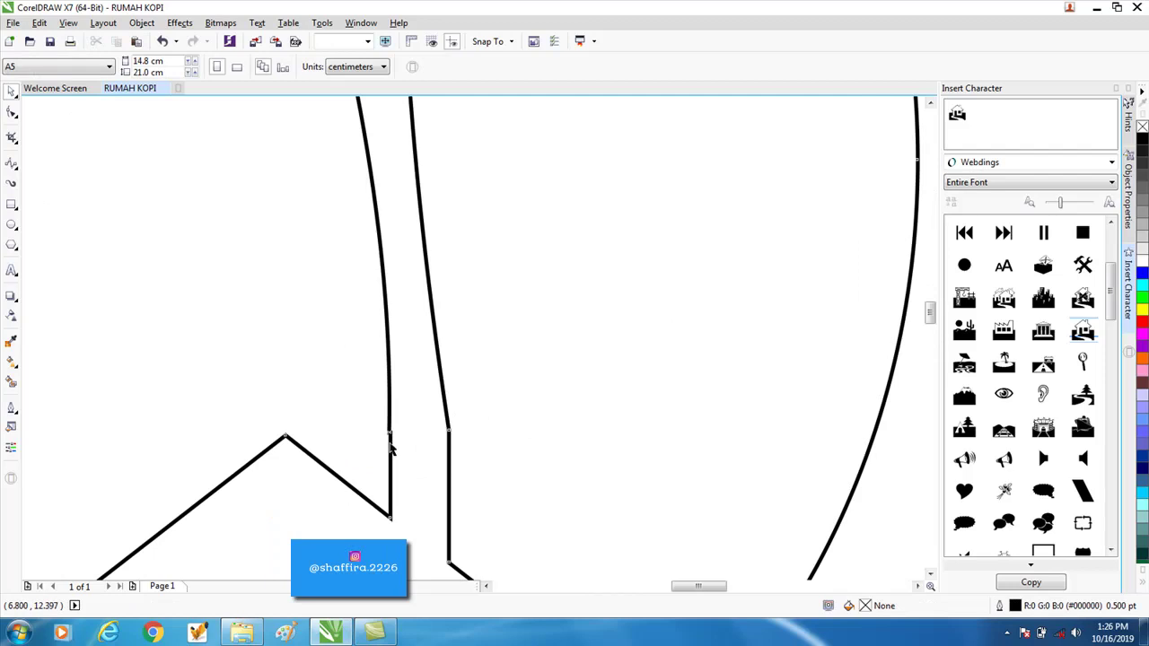
key(F10)
double_click(390, 441)
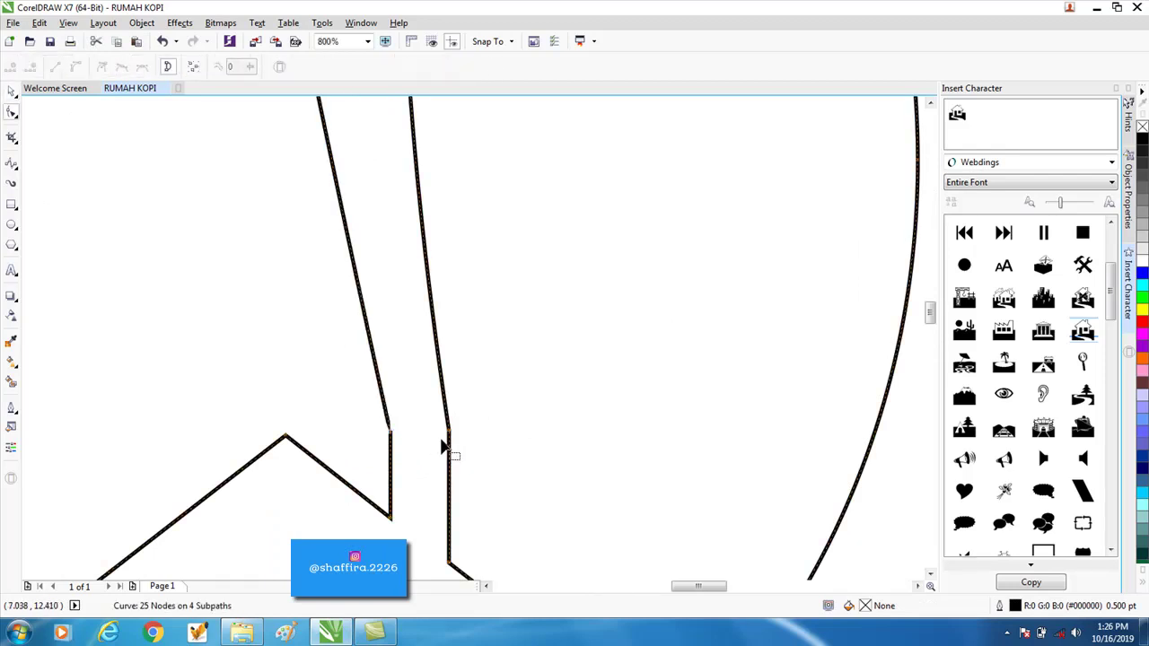
Step: Try to delete the node where the smoke cutout's right edge meets the chimney
double_click(449, 436)
scroll(445, 456, down, 2)
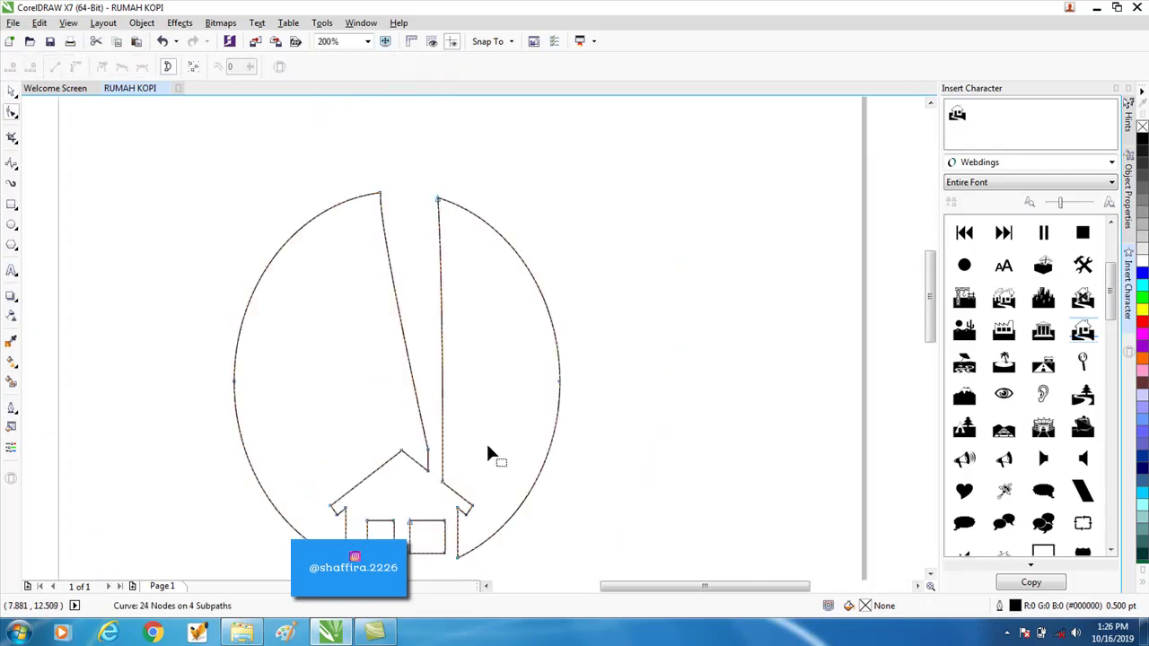
double_click(441, 434)
scroll(434, 449, up, 2)
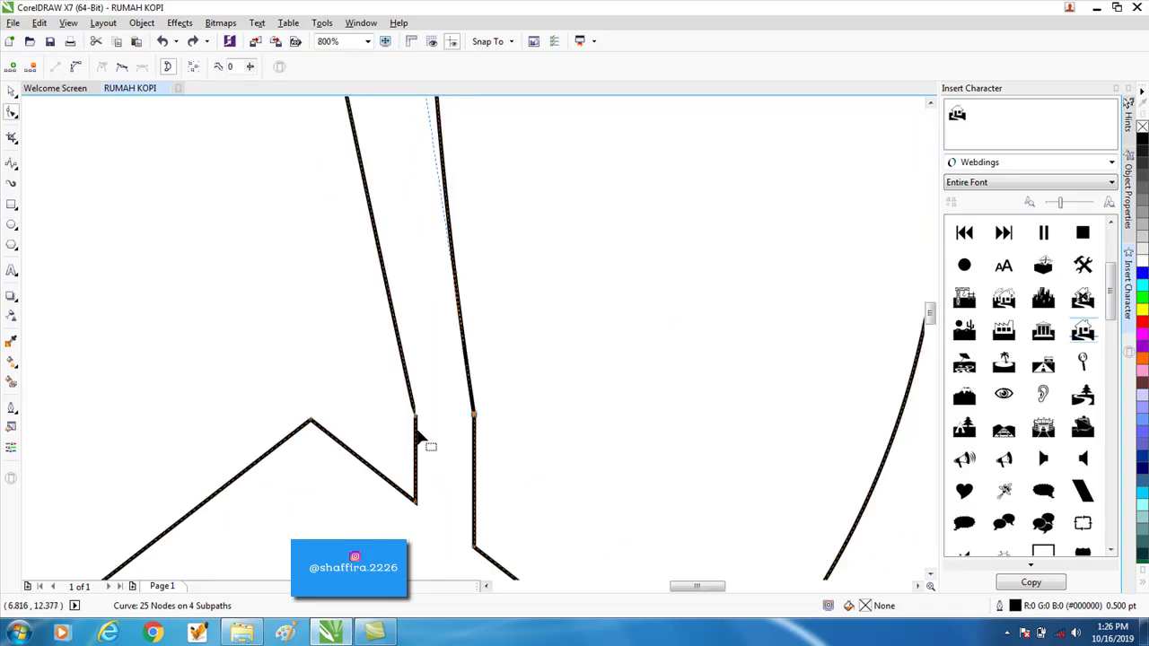
Step: Add a node slightly lower on the chimney's left side and delete the junction node above it, smoothing the left edge
scroll(417, 436, up, 1)
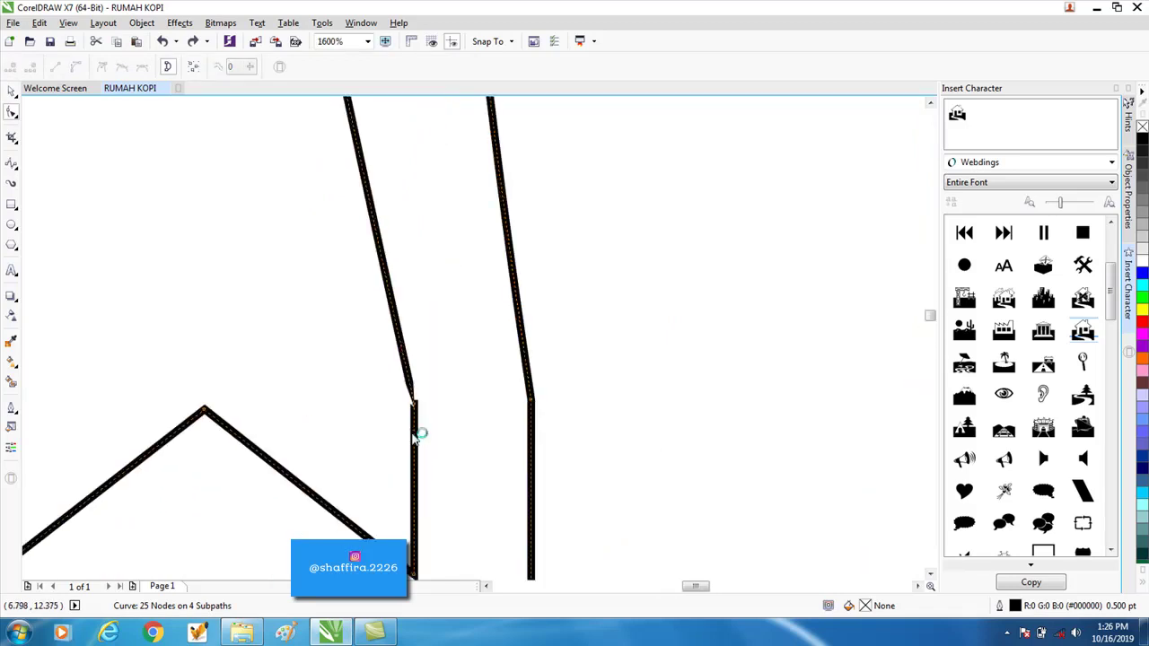
double_click(414, 436)
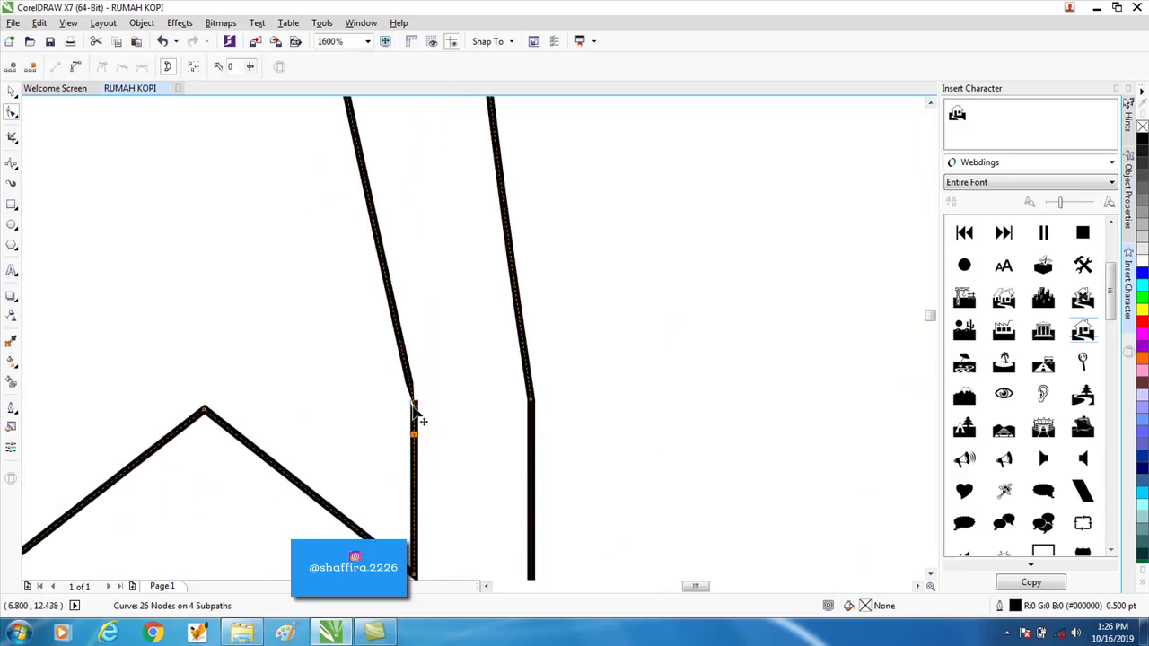
double_click(412, 403)
scroll(425, 418, down, 1)
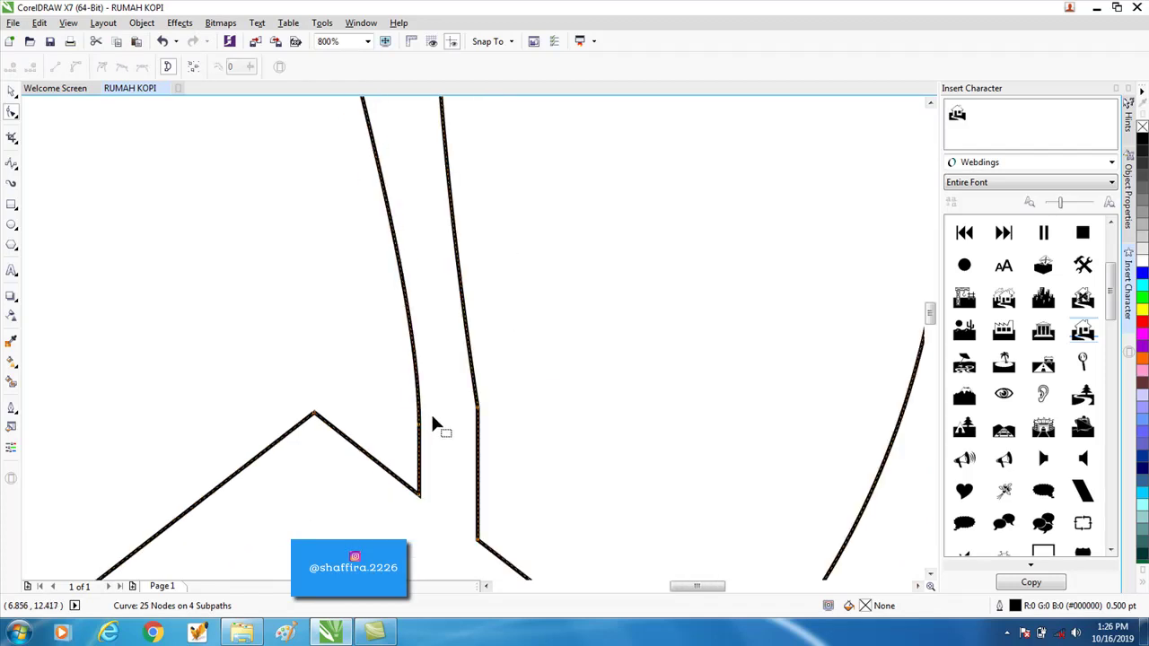
Step: Replace the junction node on the chimney's right side with one slightly lower, straightening the smoke cutout's right edge
click(480, 429)
scroll(512, 441, down, 2)
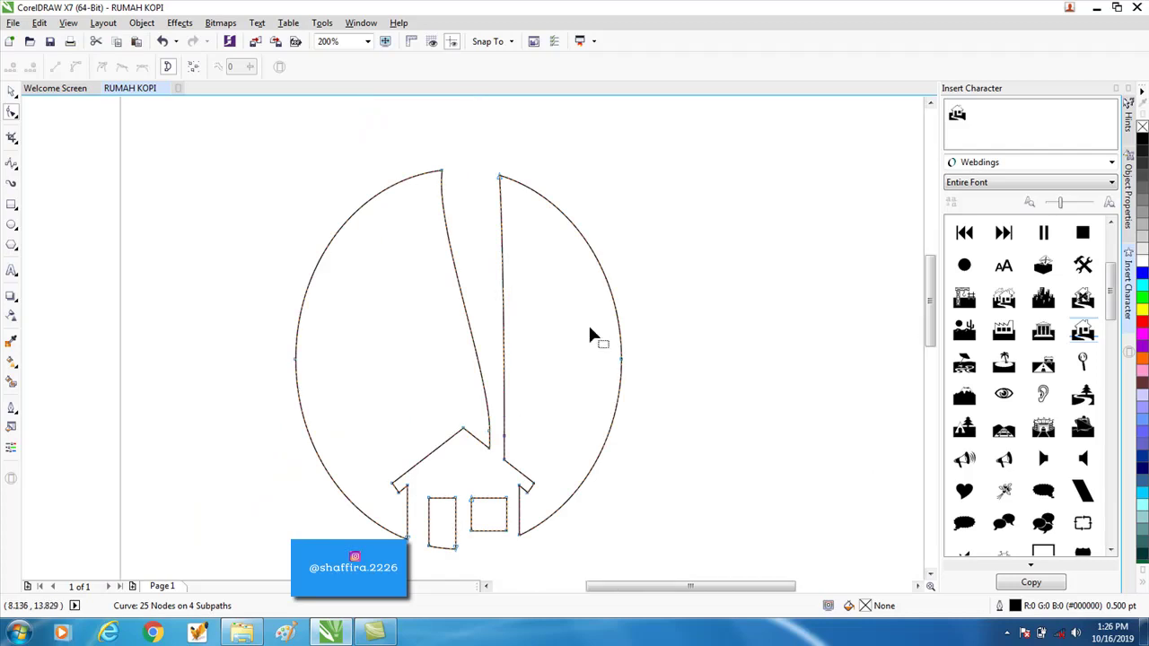
click(11, 90)
click(222, 274)
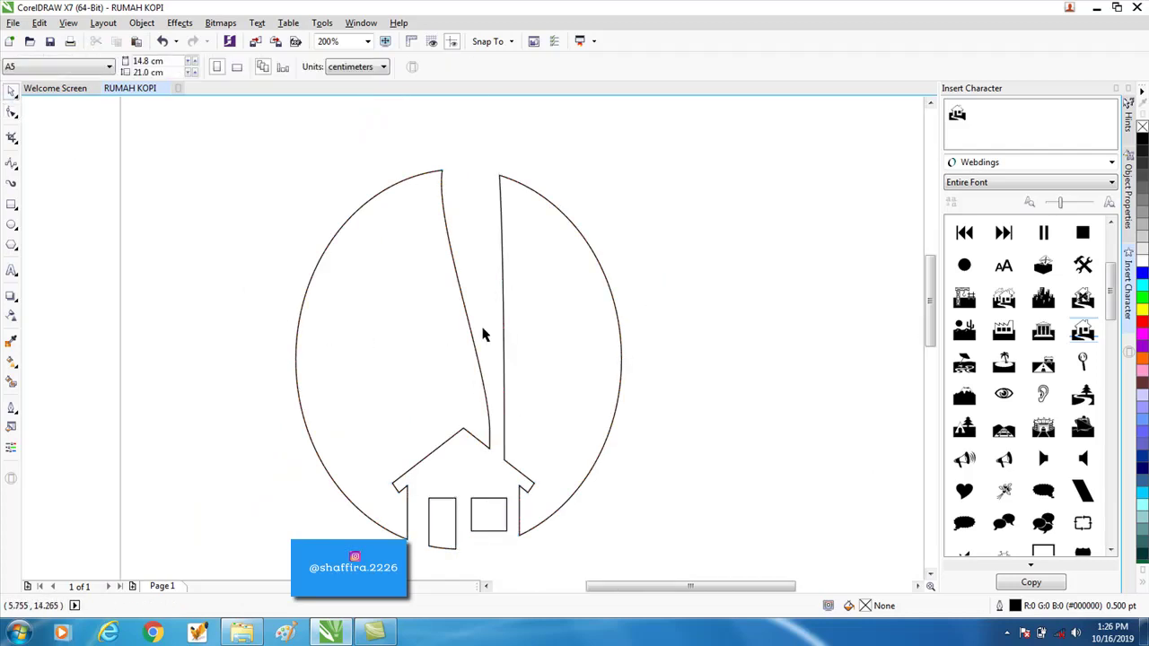
Step: Fill the trimmed ellipse shape with Dark Green (#003333)
click(567, 332)
click(1143, 286)
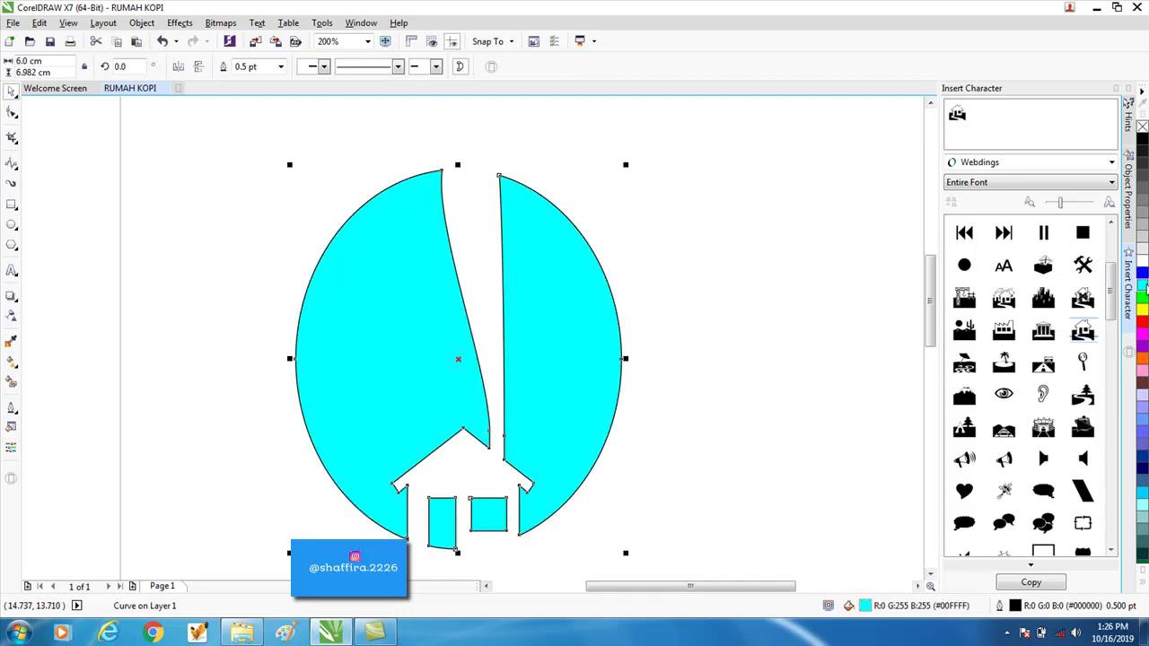
click(1143, 558)
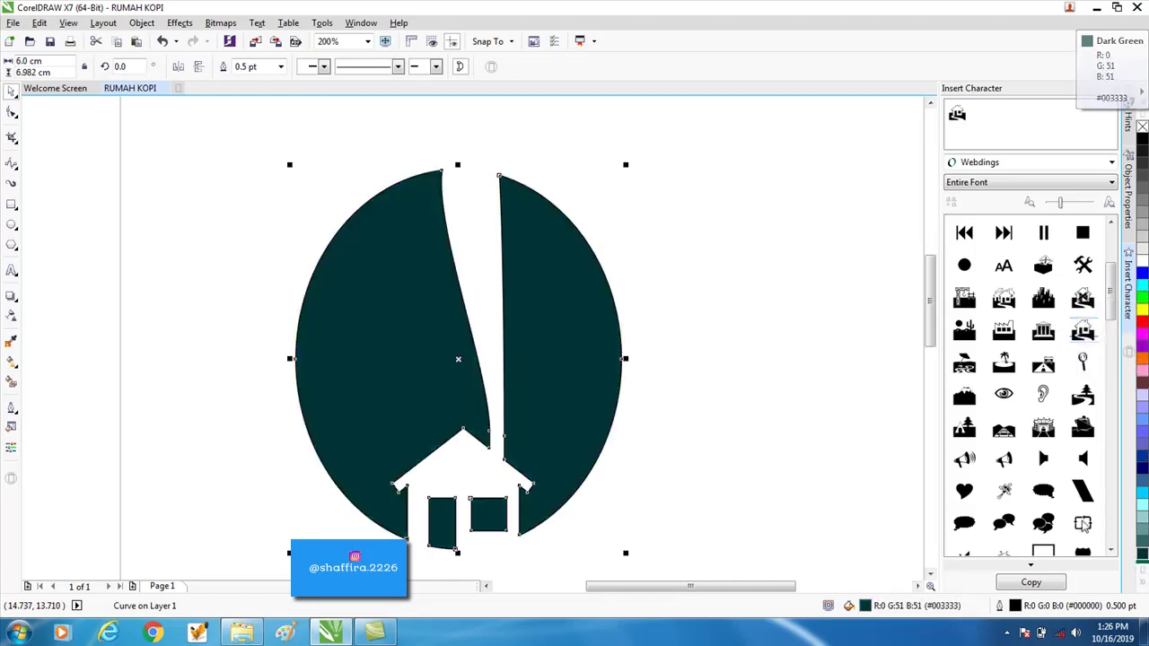
click(688, 456)
scroll(688, 456, down, 1)
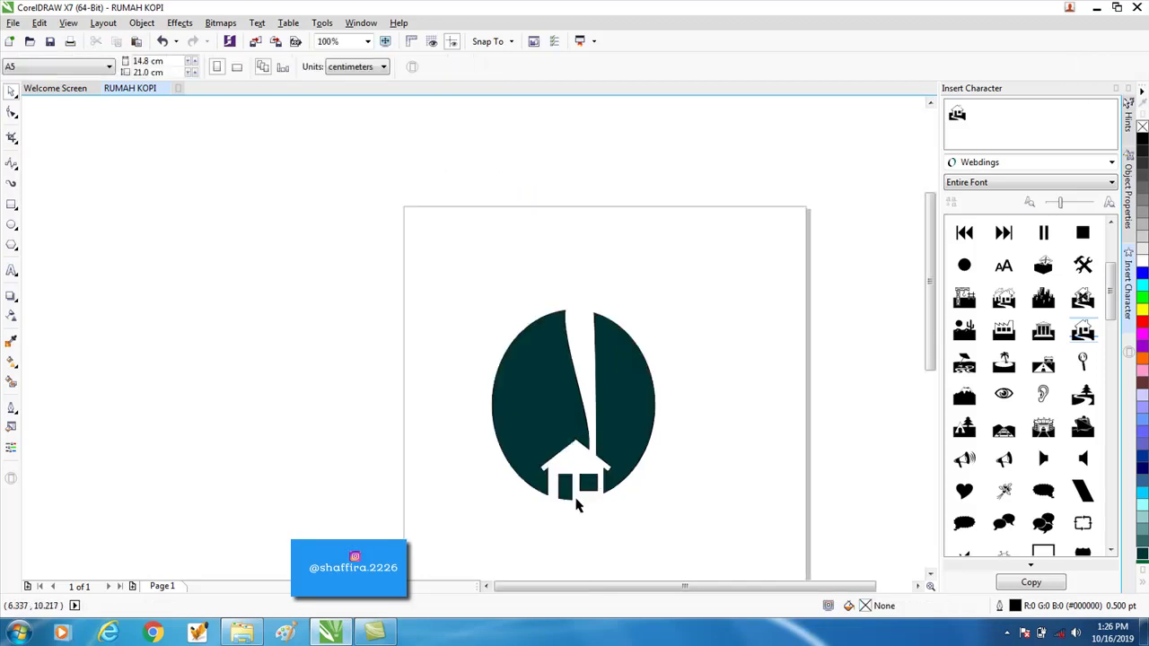
Step: Delete the square window's four nodes from the house cutout
scroll(577, 506, up, 1)
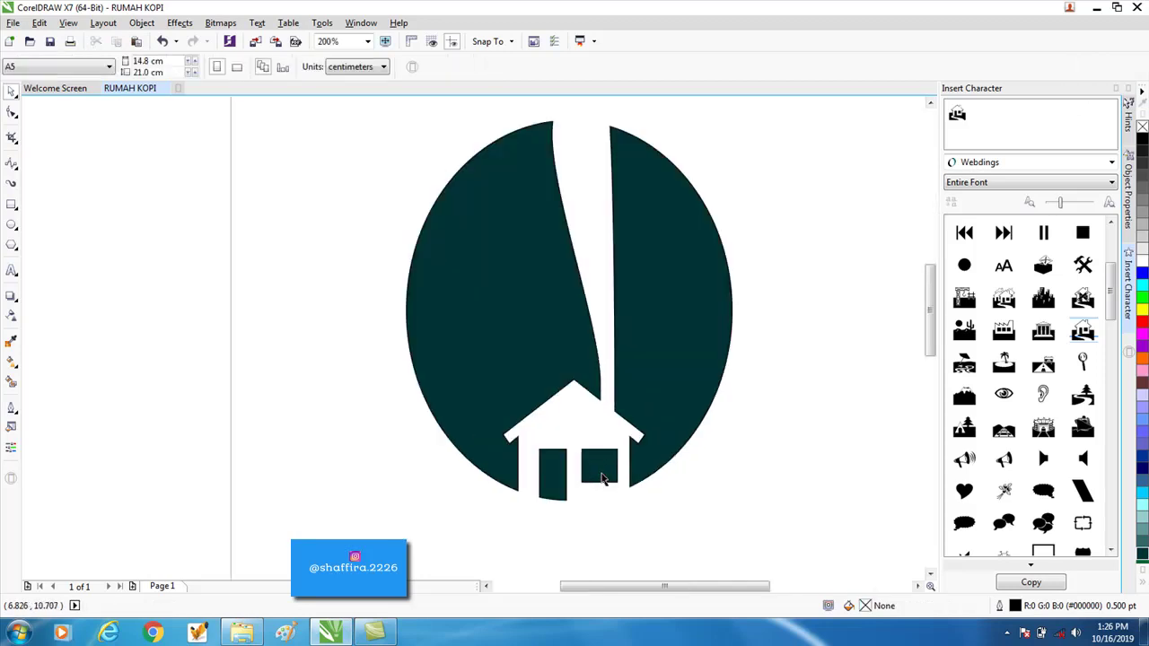
click(601, 478)
key(F10)
drag(577, 440, 625, 486)
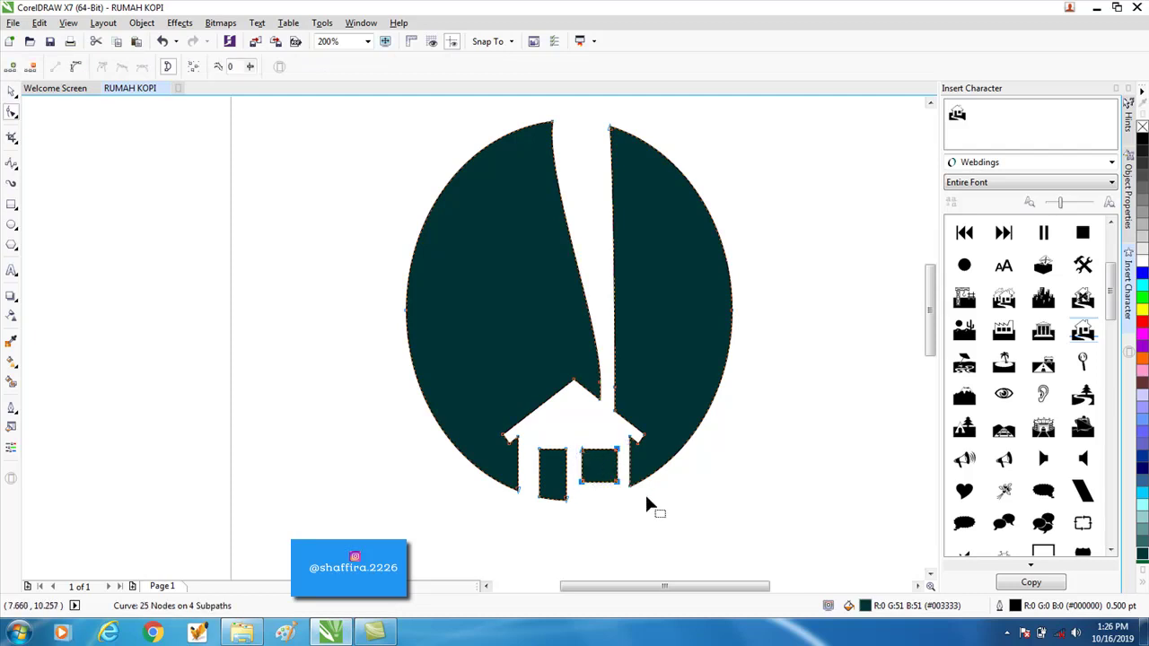
key(Delete)
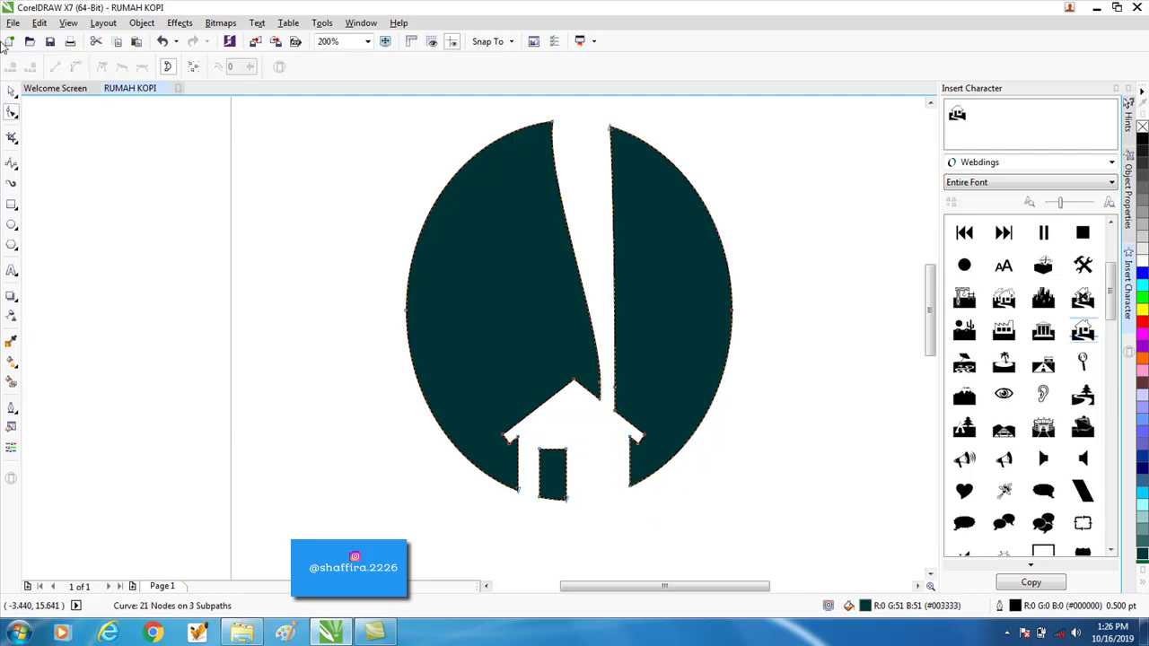
click(11, 90)
scroll(416, 276, down, 2)
key(Escape)
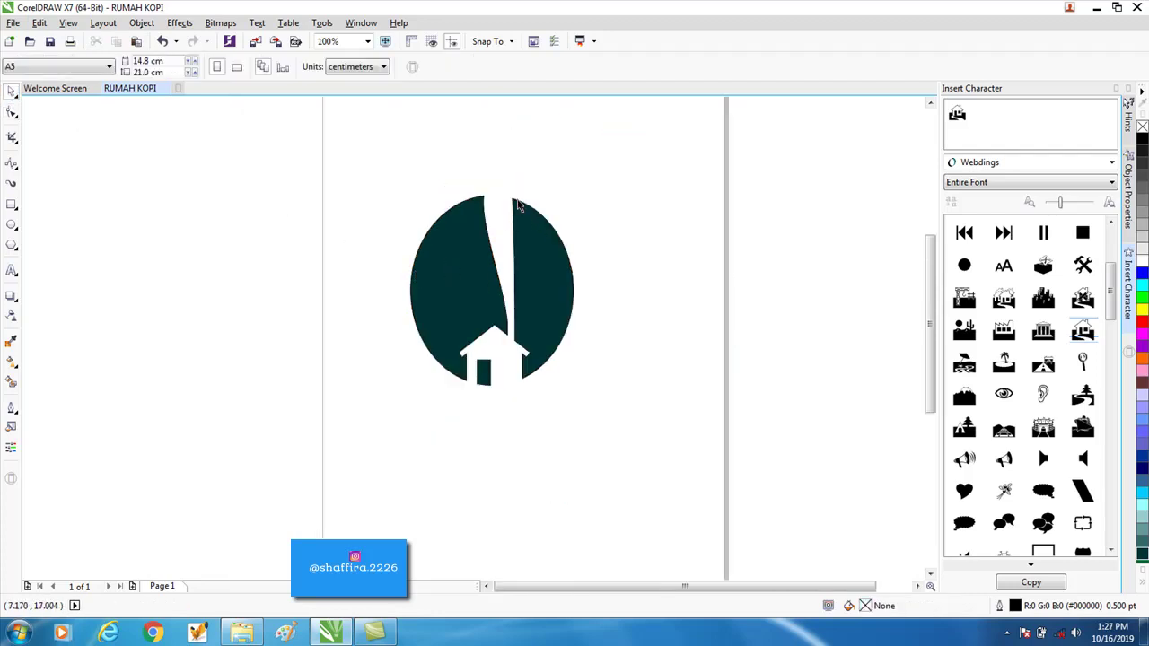
Step: Bend the smoke cutout's right edge into a curve by reshaping the control handles of its top and chimney nodes
scroll(512, 214, up, 2)
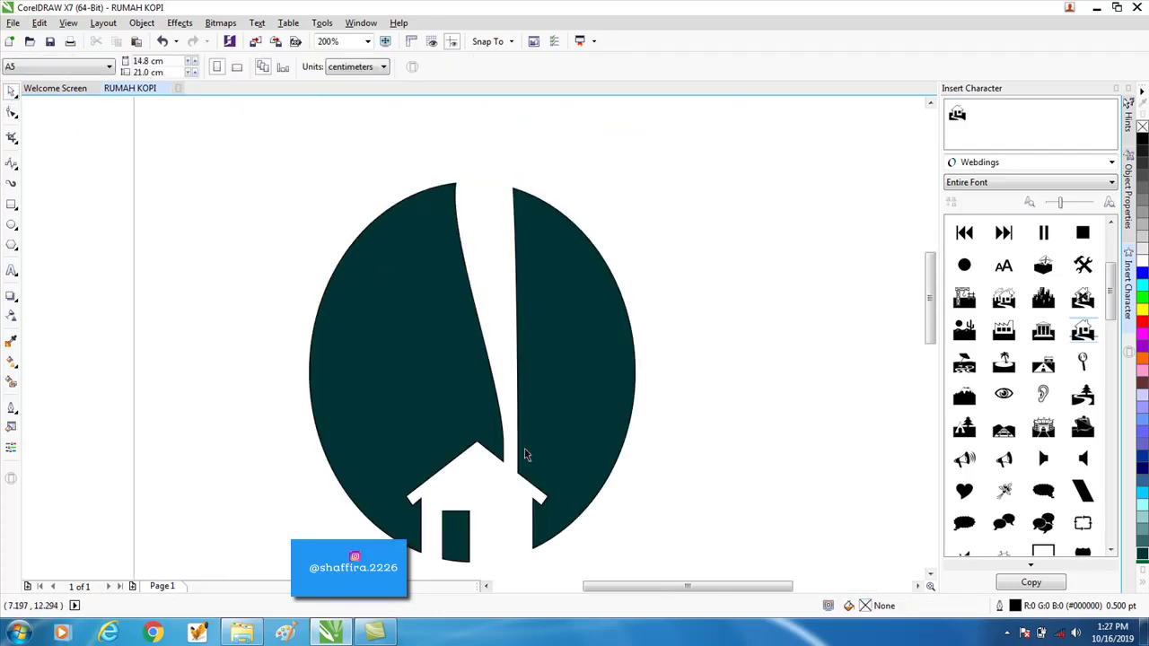
key(F10)
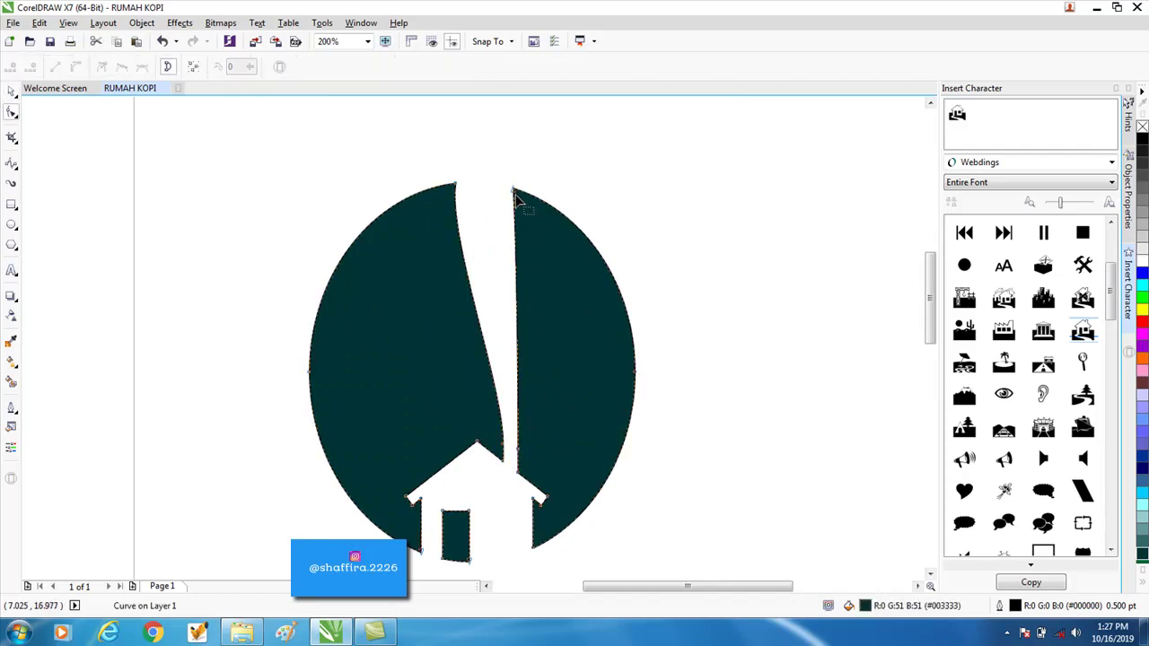
click(518, 231)
drag(520, 256, 561, 283)
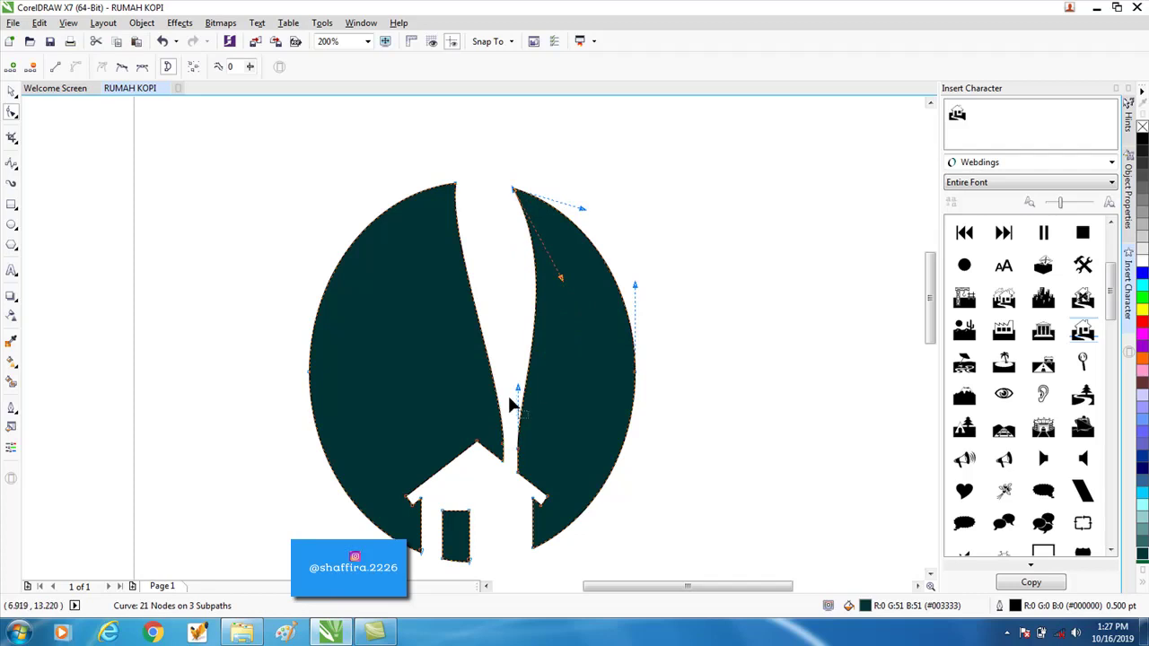
click(516, 376)
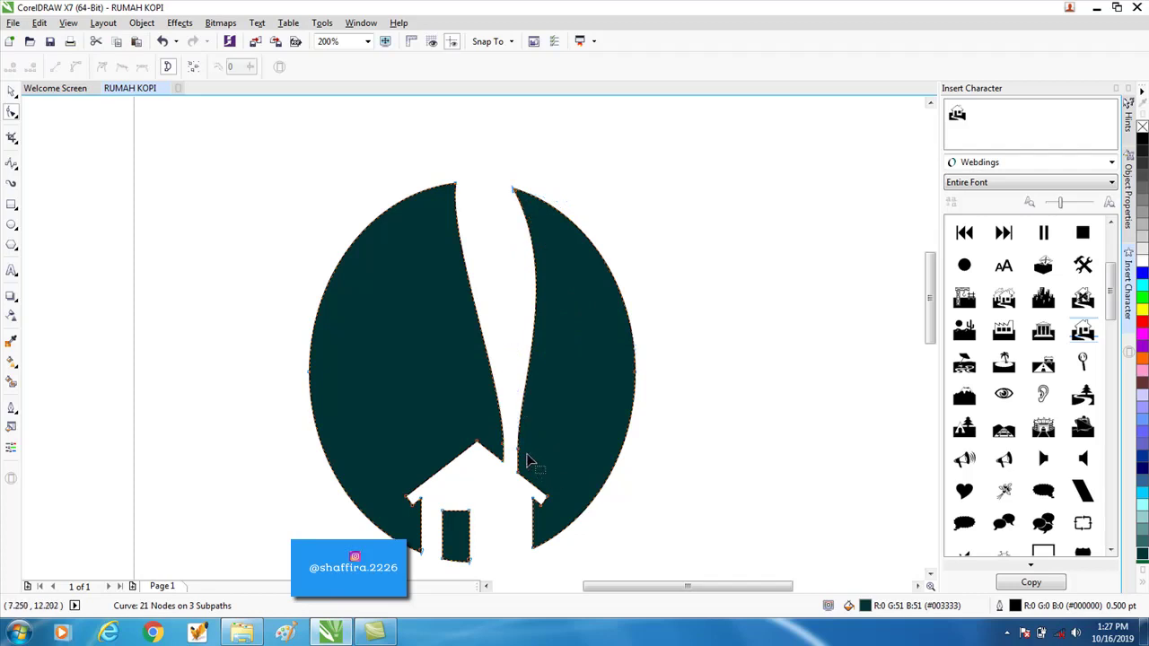
click(516, 408)
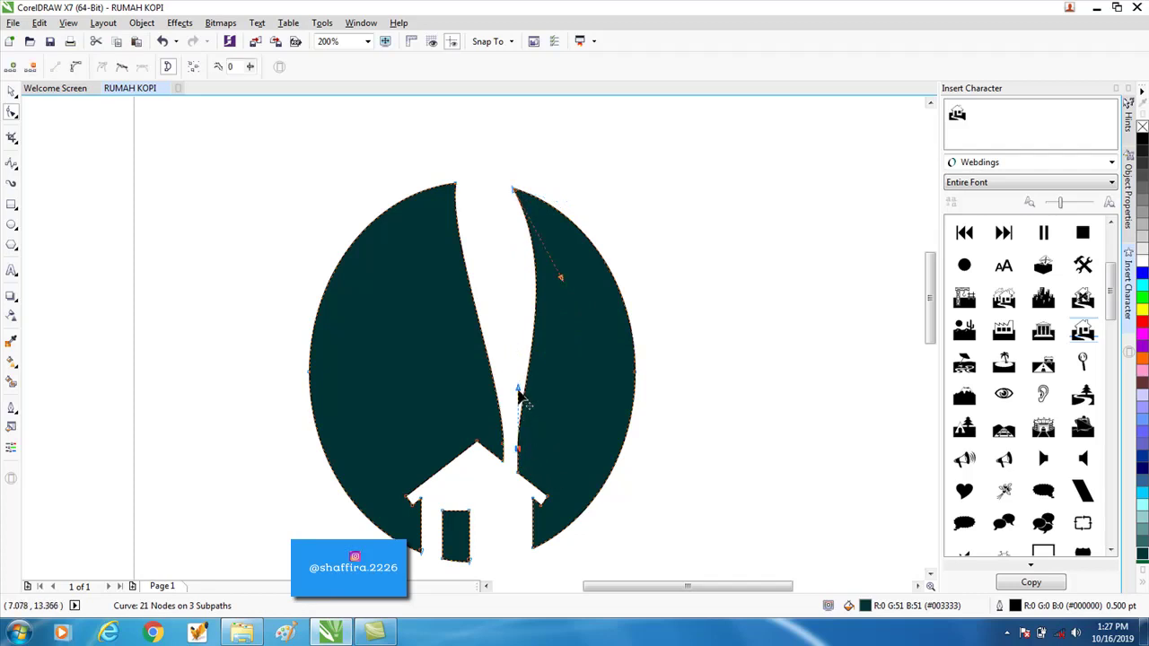
drag(519, 391, 478, 215)
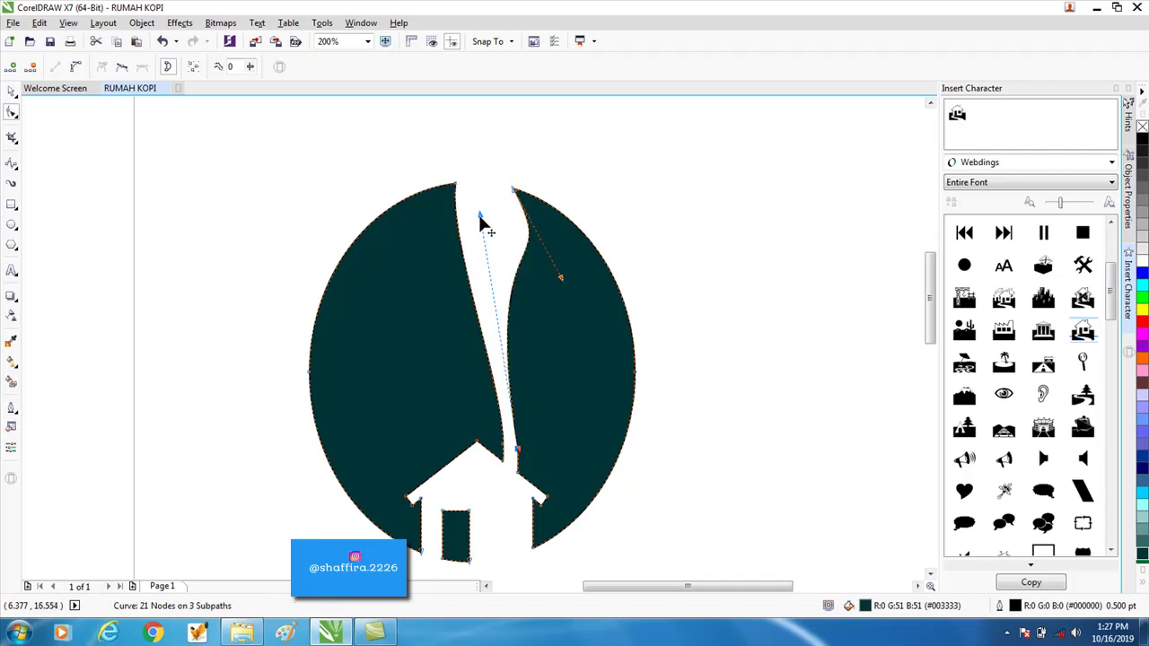
Step: Flatten the bulge near the top of the smoke cutout's right edge by pulling the top node's handle inward
scroll(565, 330, down, 2)
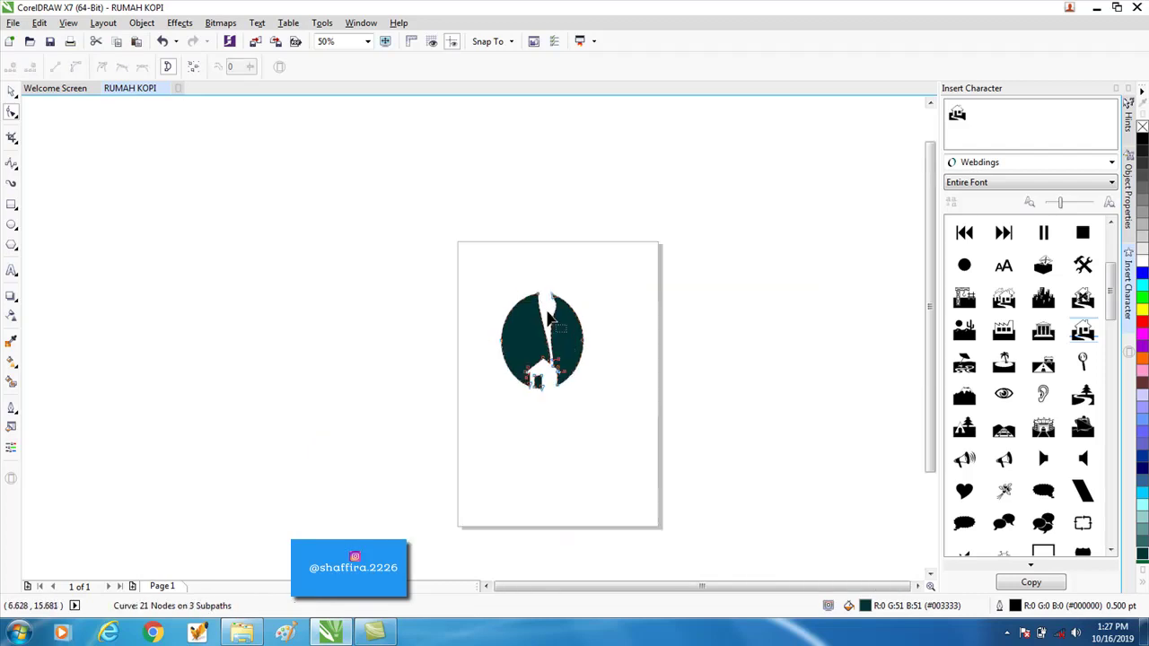
scroll(551, 316, up, 2)
click(568, 254)
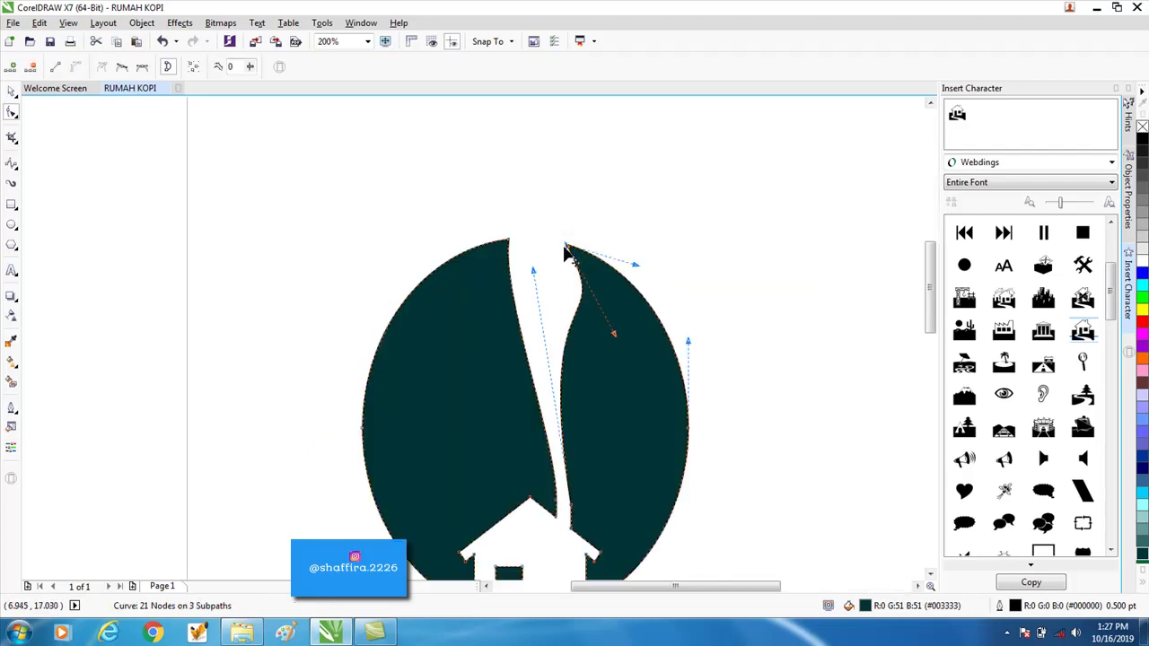
drag(620, 341, 581, 307)
click(623, 194)
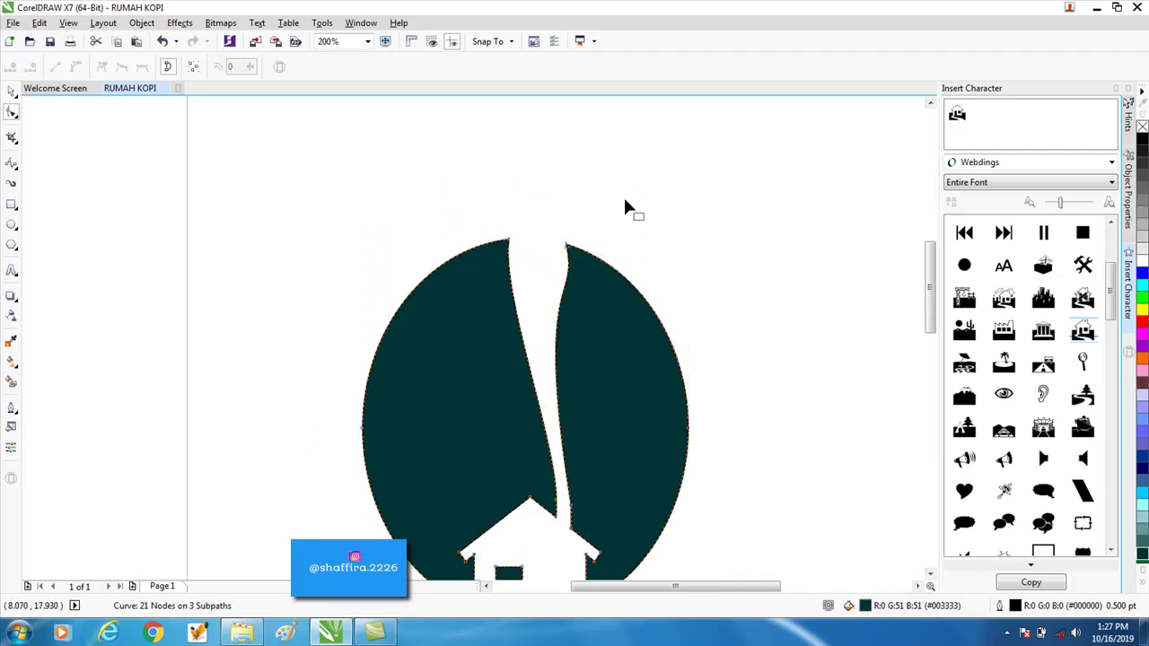
Step: Round the left bean half's top inner corner by adding a node on either side and deleting the corner node
scroll(510, 340, down, 1)
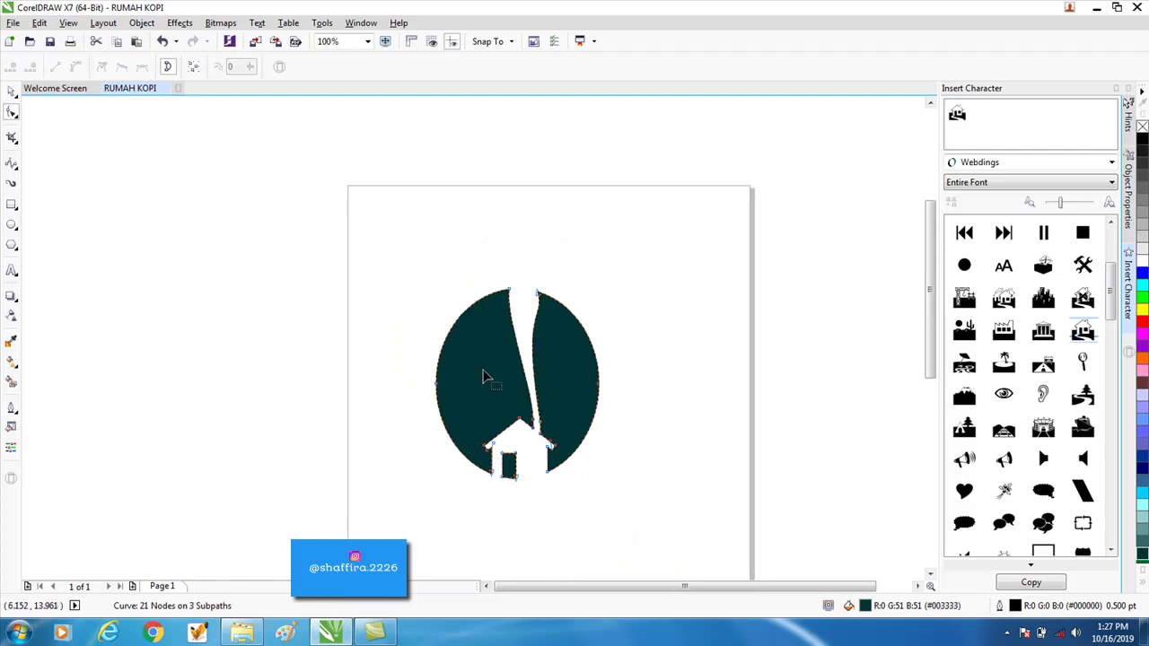
scroll(505, 300, up, 1)
scroll(501, 303, up, 1)
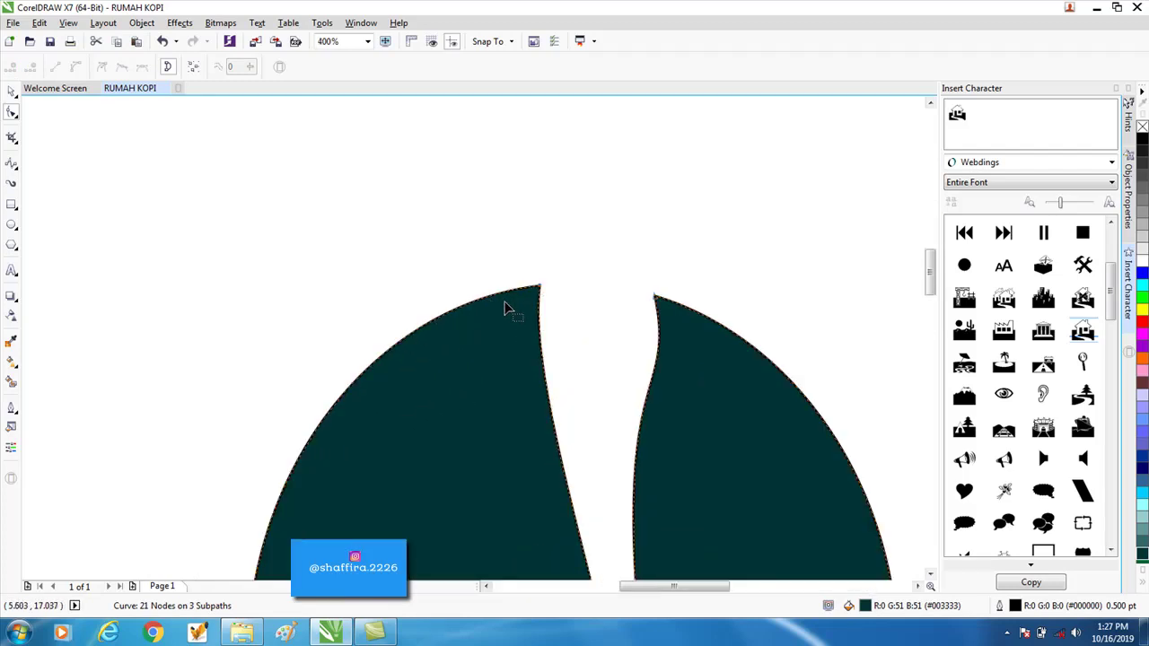
double_click(499, 297)
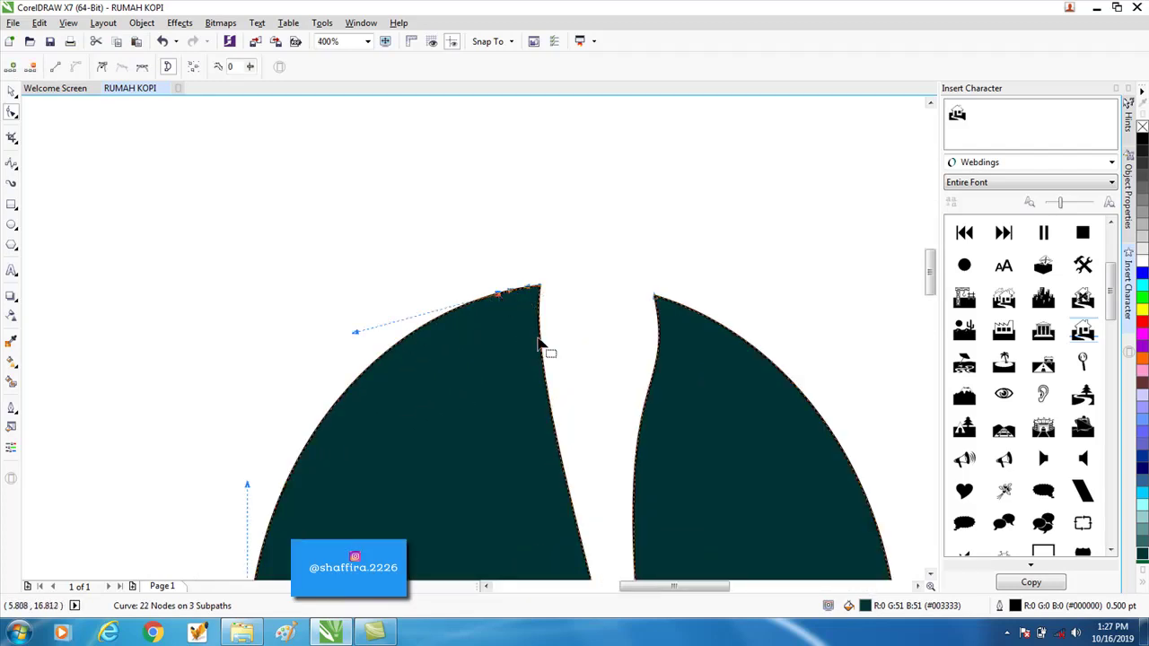
double_click(542, 353)
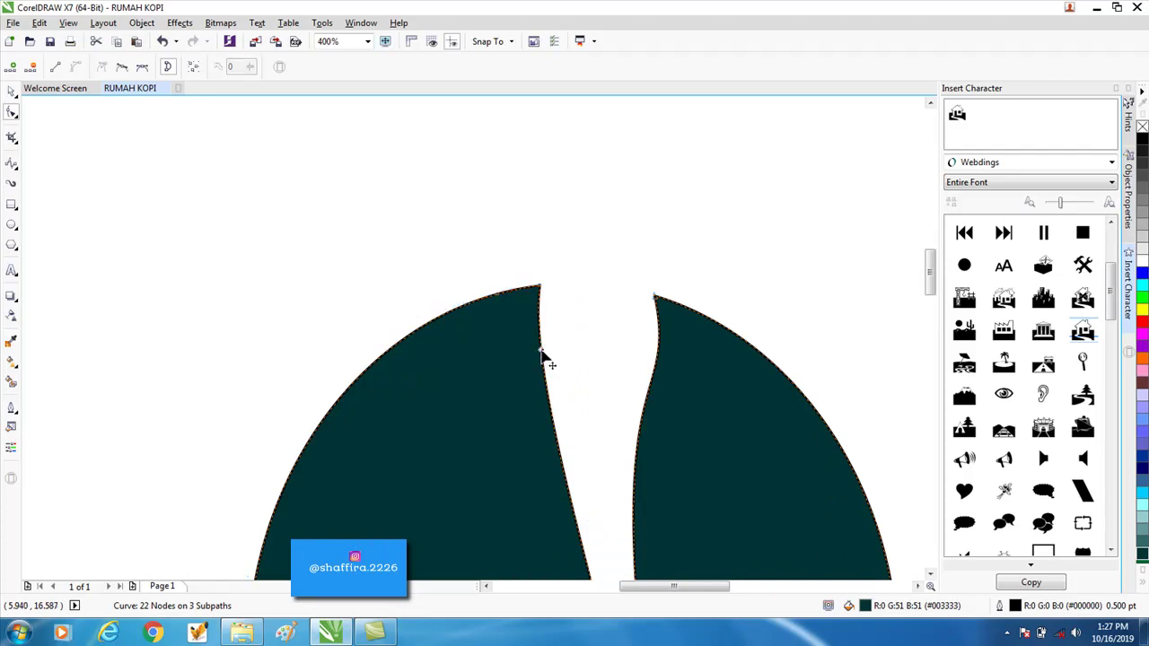
double_click(542, 284)
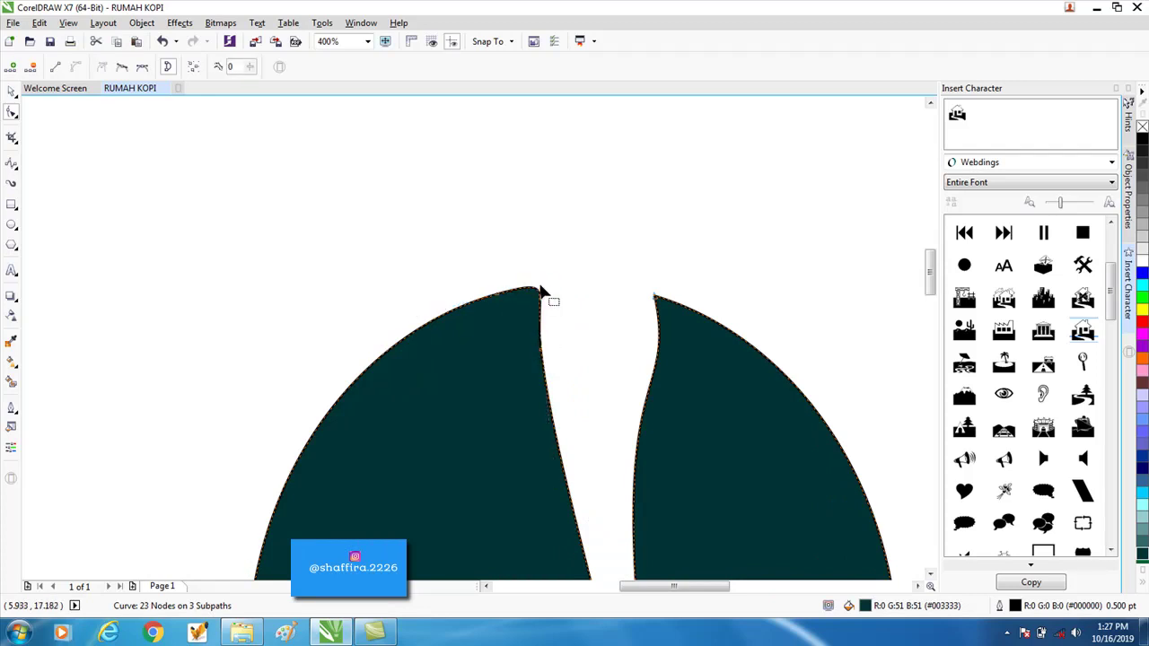
Step: Round the right bean half's top inner corner by adding a node on either side and deleting the corner node
double_click(661, 303)
double_click(658, 373)
double_click(655, 297)
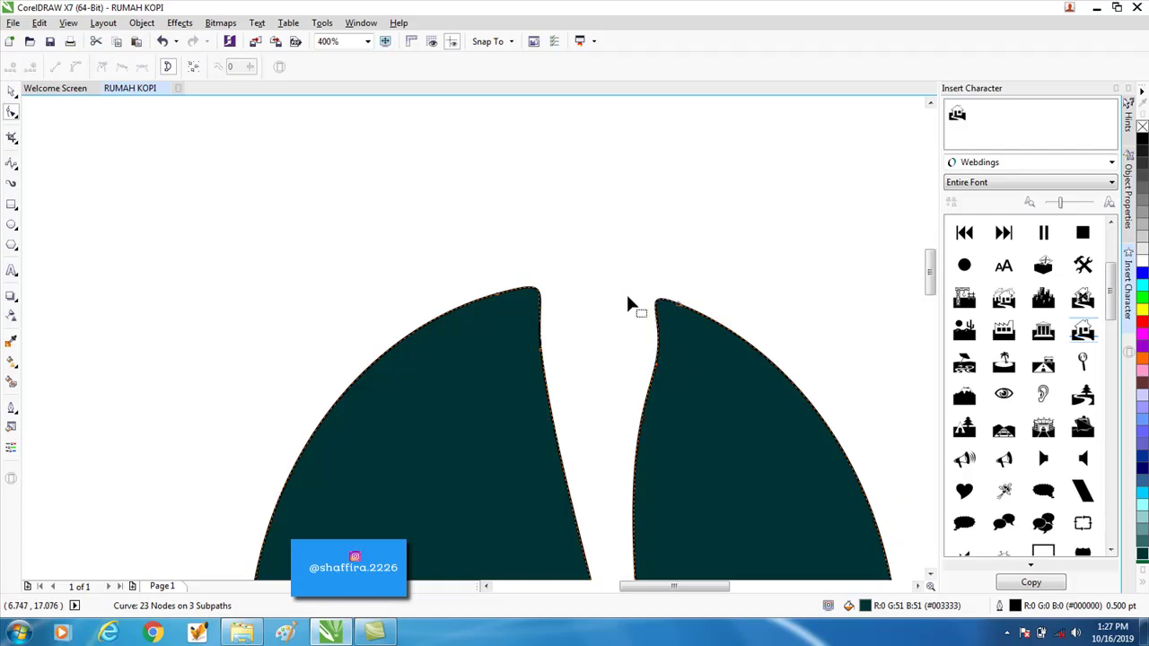
click(10, 91)
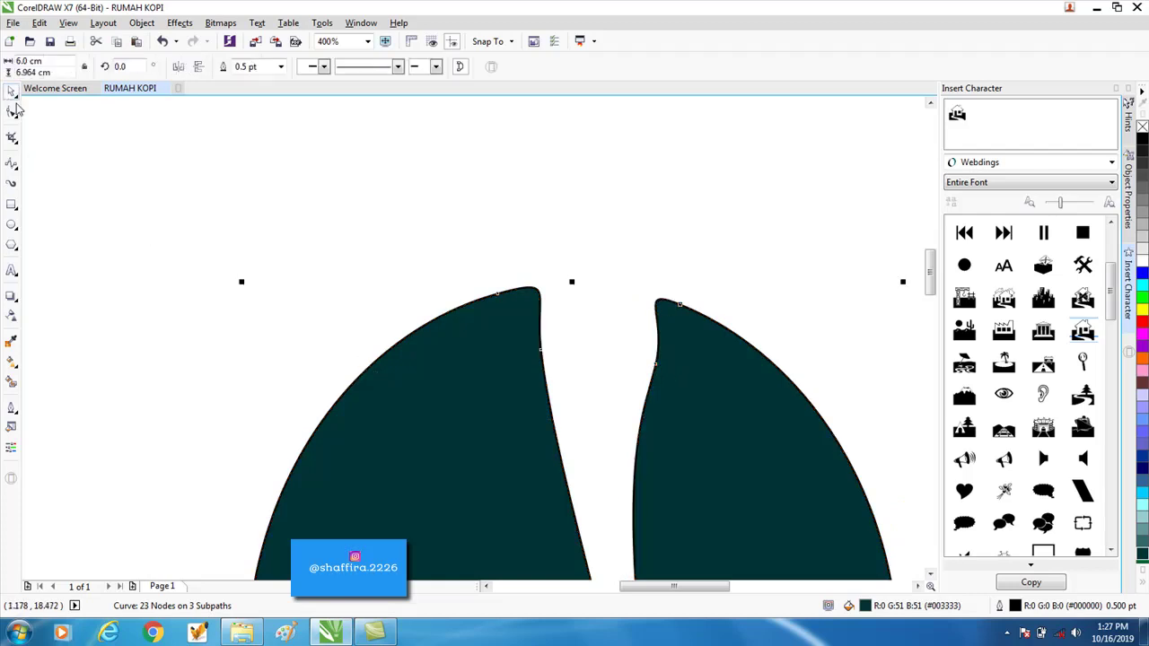
click(317, 299)
scroll(464, 403, down, 2)
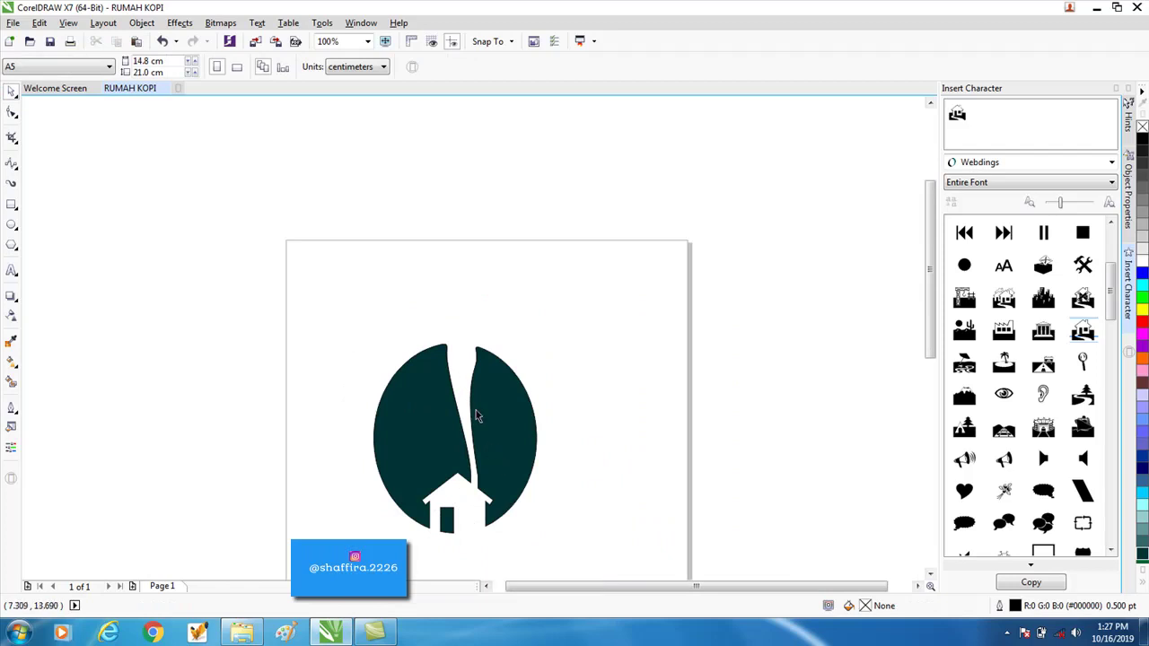
Step: Delete the node just below the right bean half's rounded tip to smooth its inner edge
scroll(477, 415, up, 2)
click(510, 351)
key(F10)
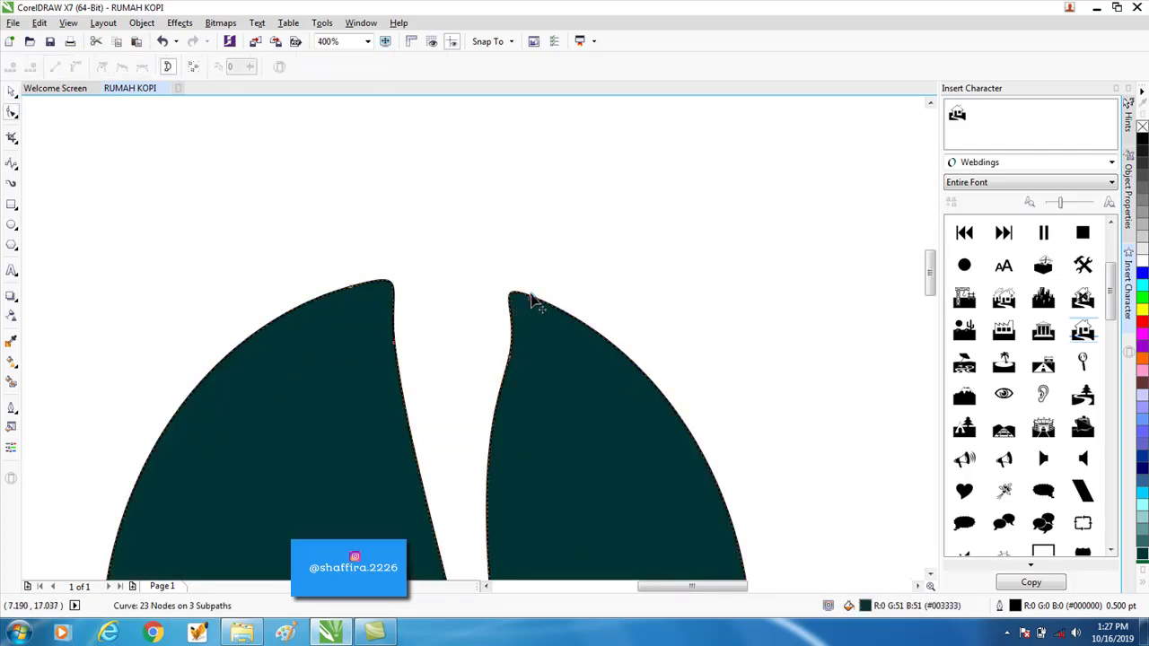
double_click(508, 358)
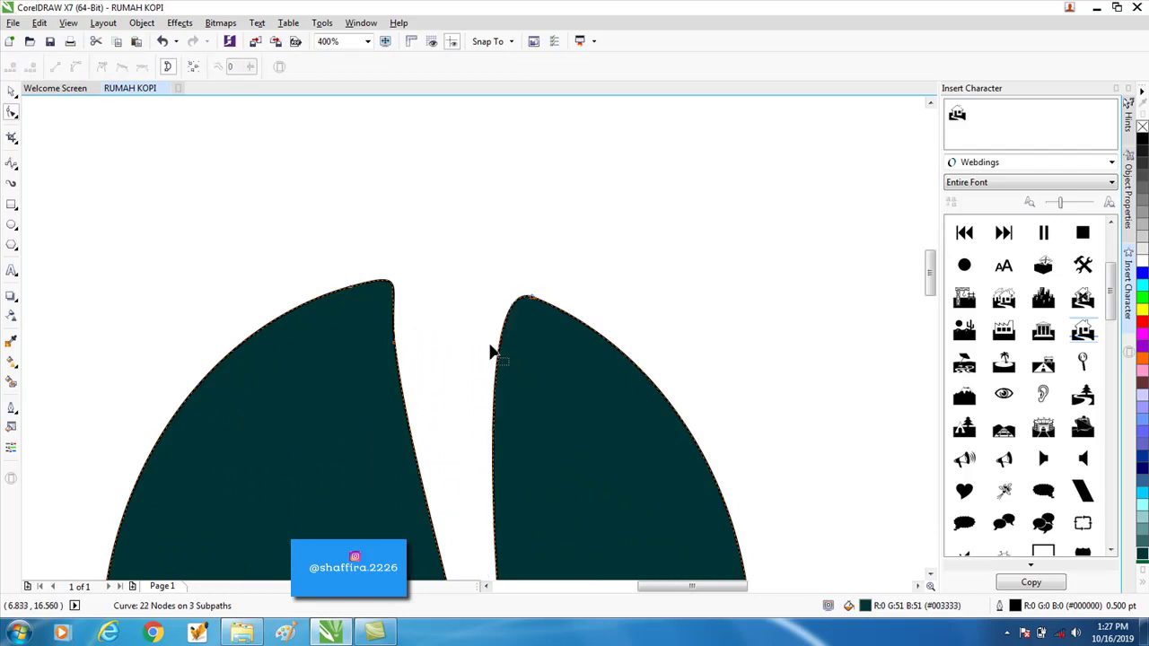
scroll(490, 351, down, 1)
click(12, 90)
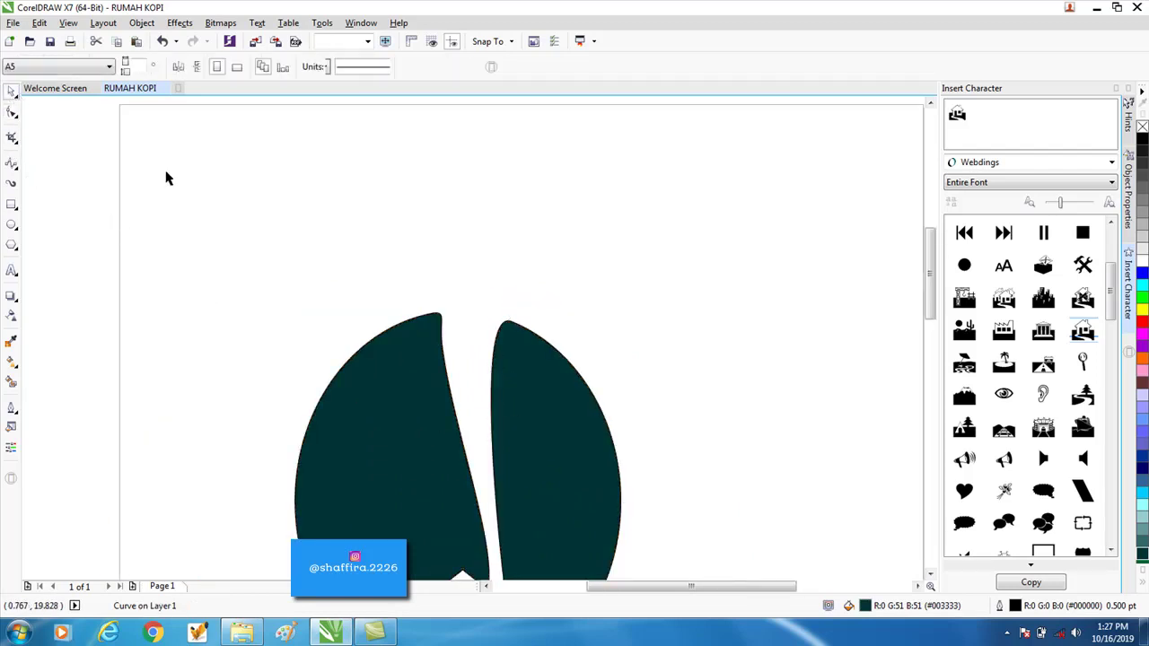
click(167, 177)
Step: Move the coffee-bean shape up and slightly to the right on the page
scroll(362, 336, down, 2)
scroll(388, 409, up, 1)
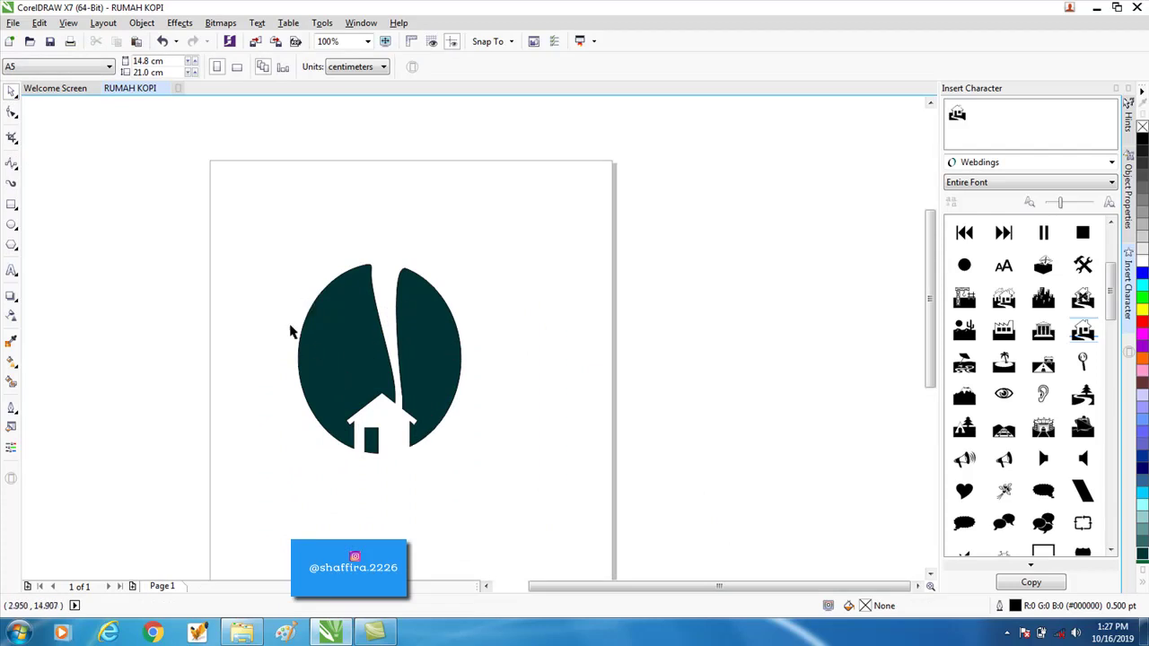
drag(329, 354, 364, 301)
click(406, 465)
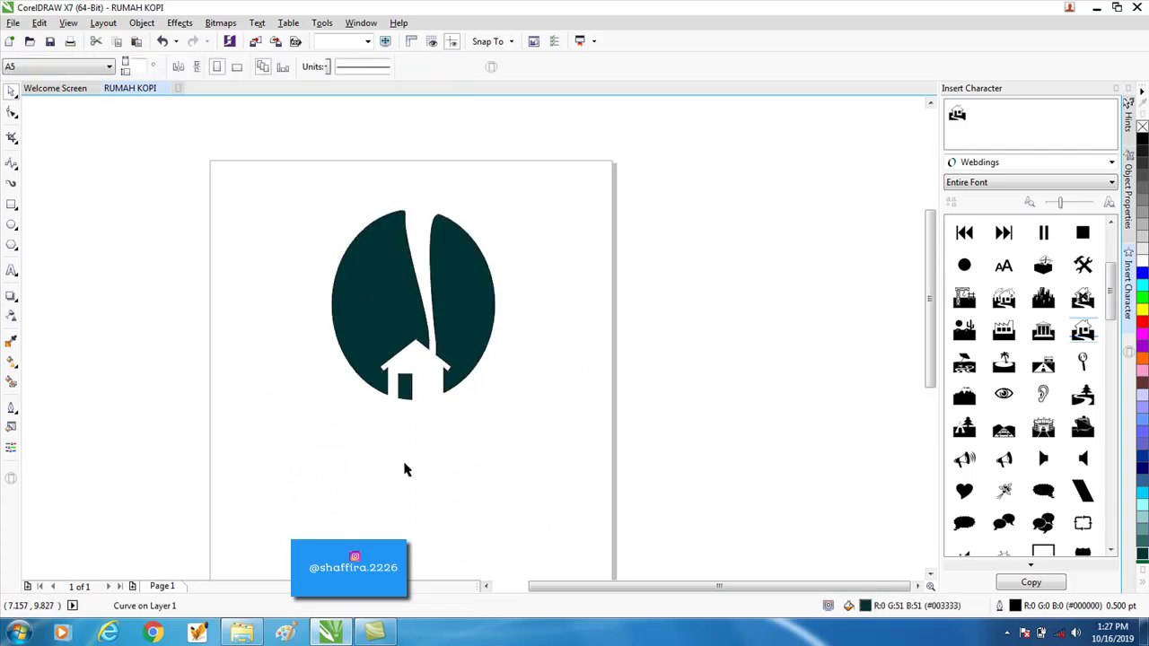
Step: Add 24 pt Arial artistic text below the bean with "RUMAH" on one line and "KOPI" on the next
click(12, 271)
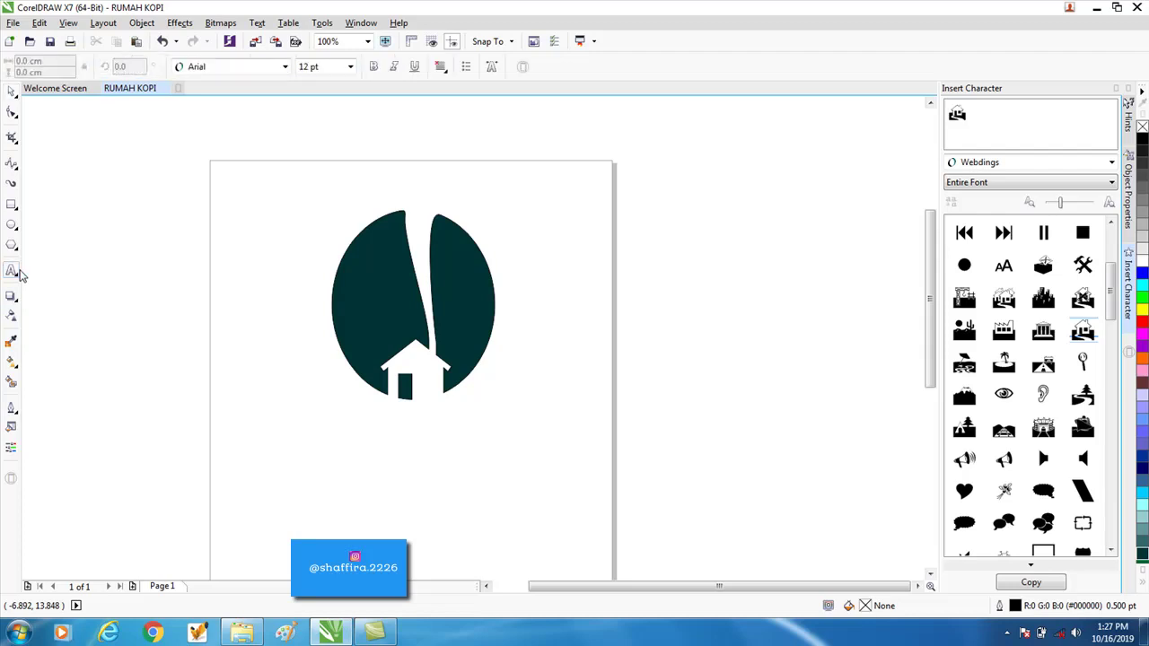
click(391, 432)
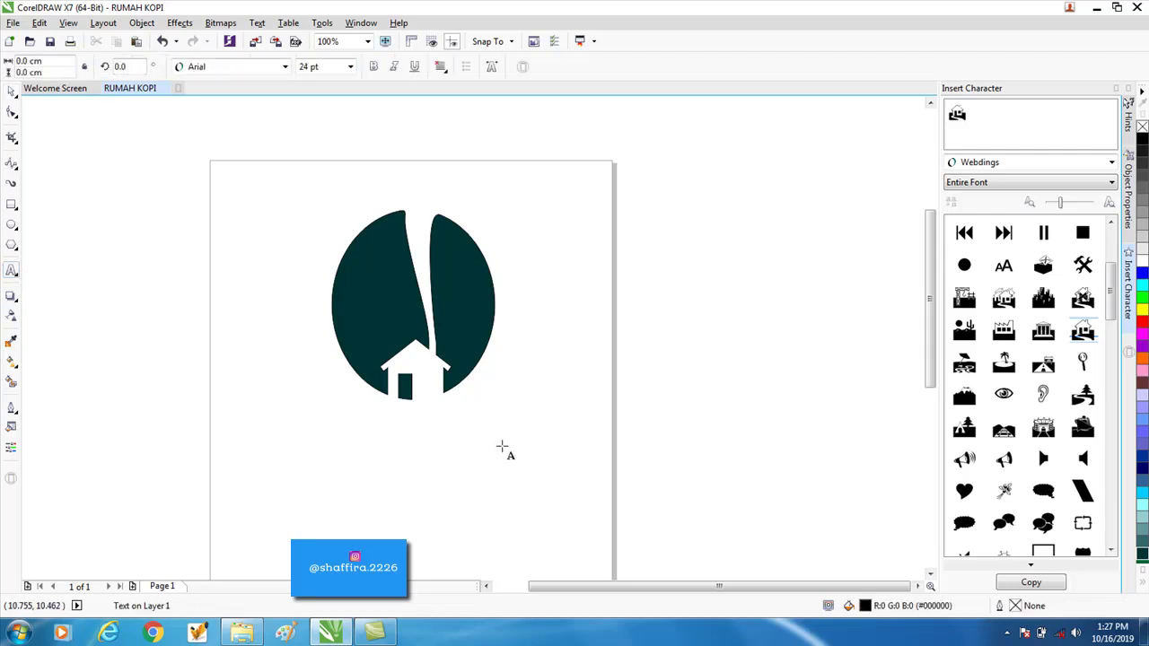
text(RU)
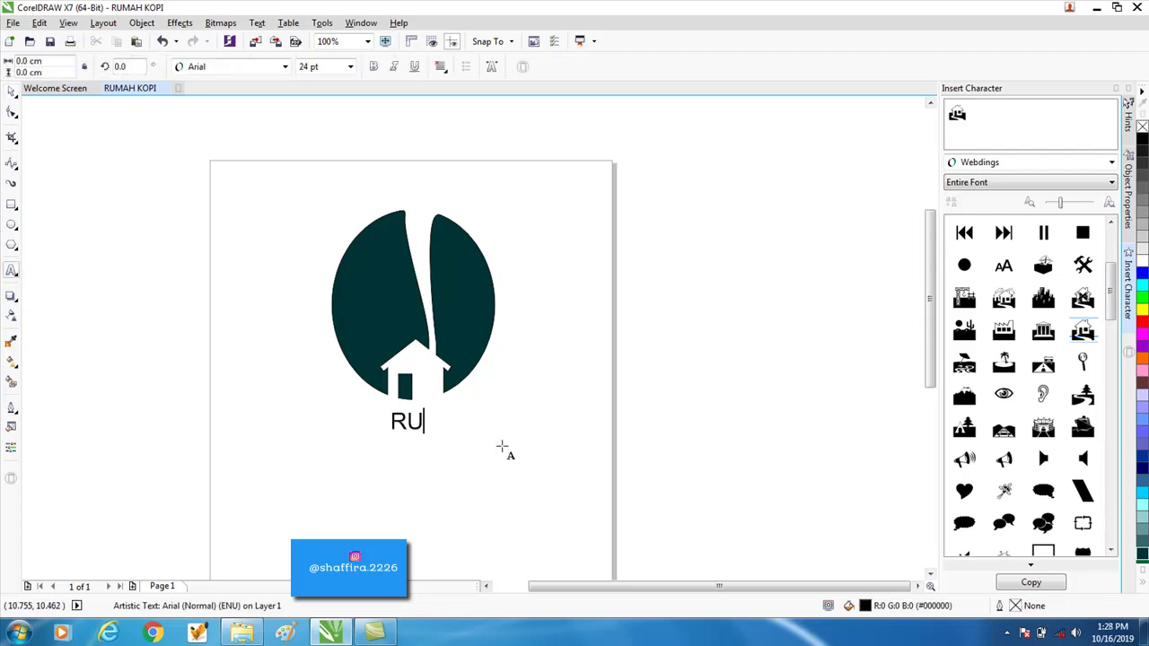
text(MAH)
key(Return)
text(K)
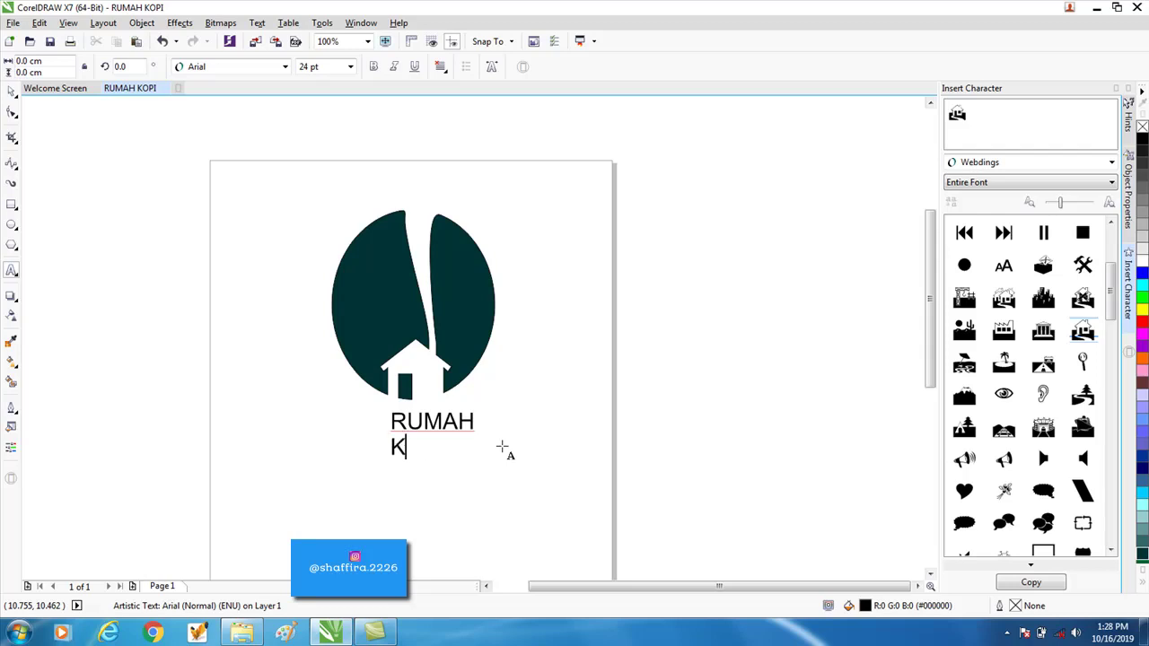
text(OPI)
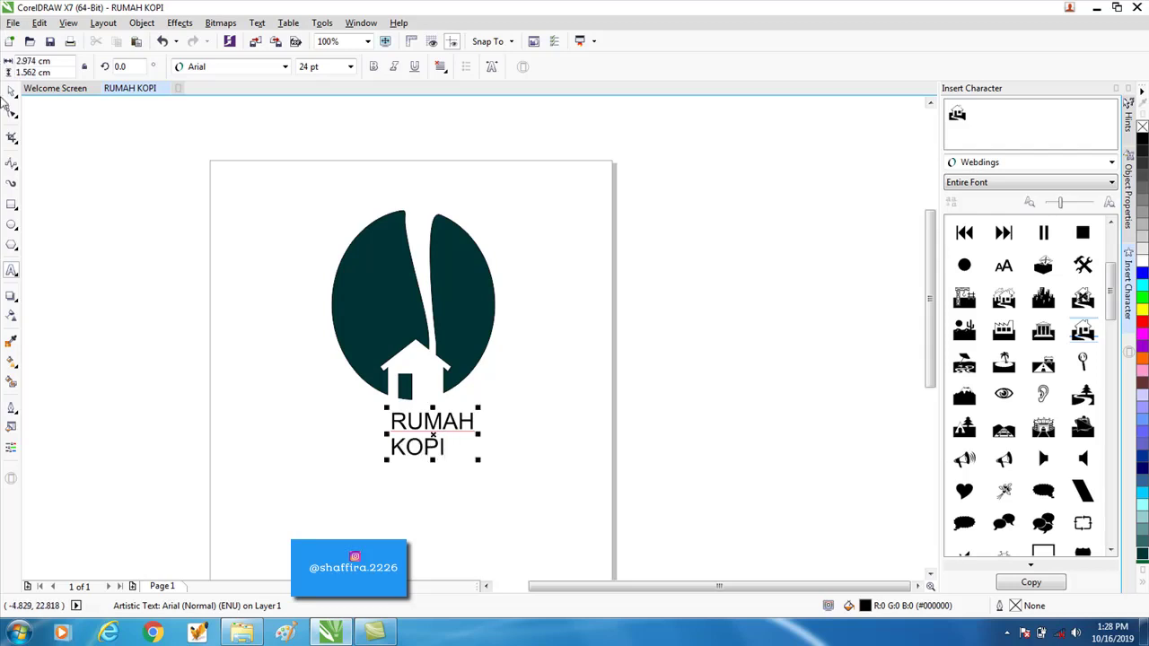
click(11, 91)
Step: Break the text apart into two separate lines and move "KOPI" closer beneath the middle of "RUMAH"
scroll(423, 467, up, 2)
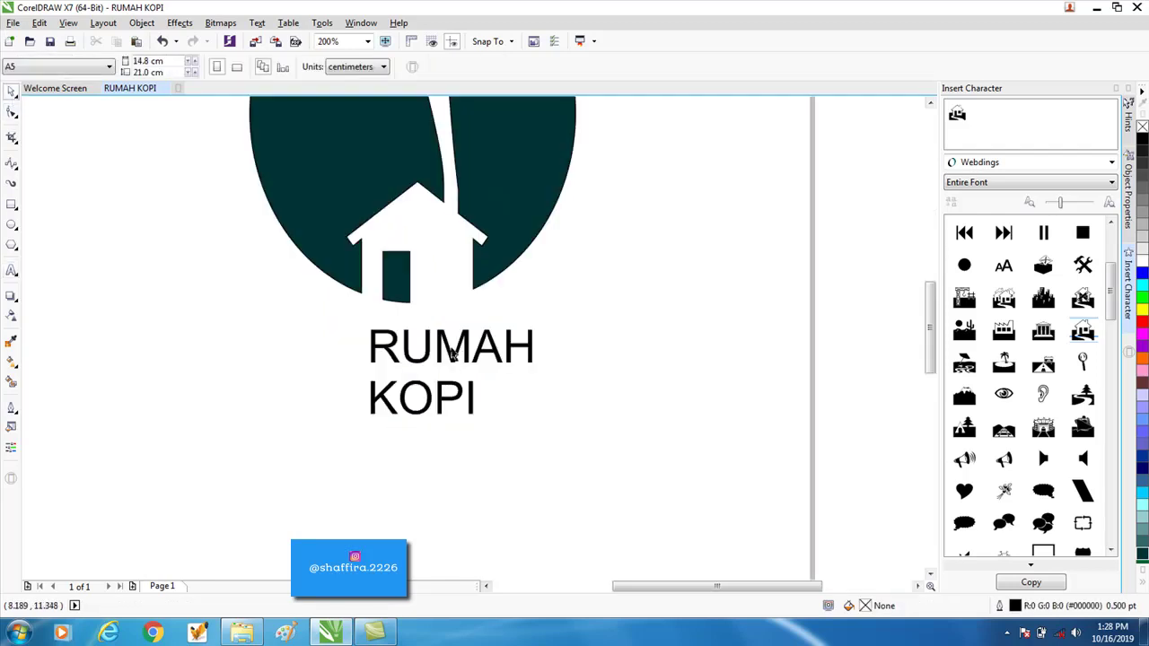
click(453, 354)
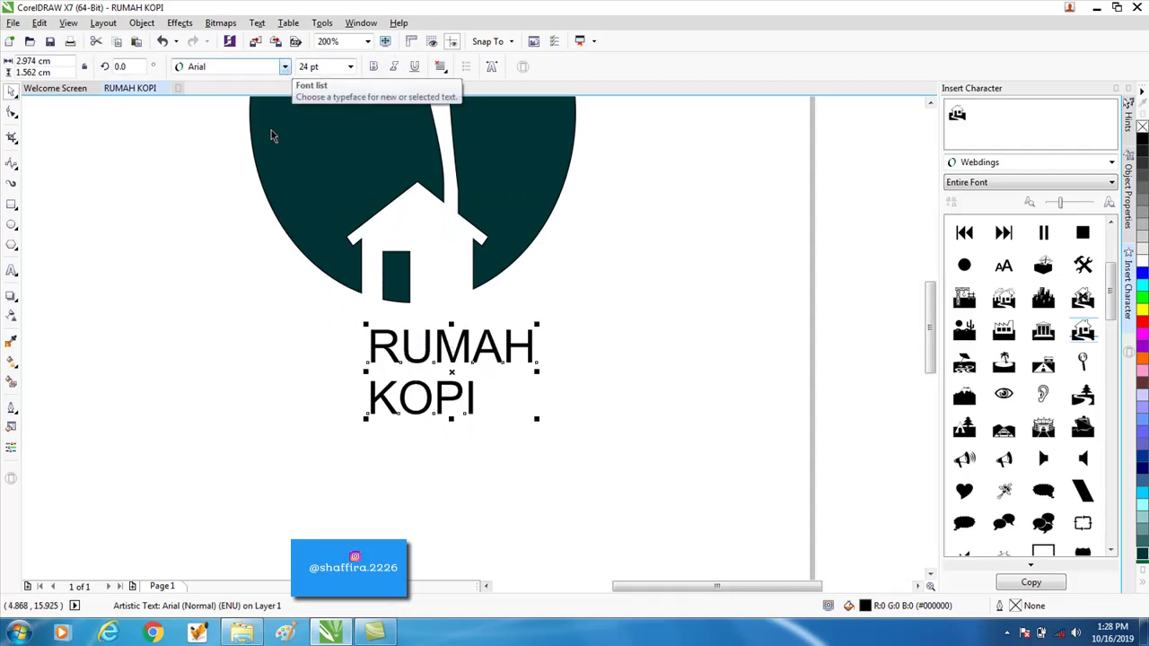
click(422, 361)
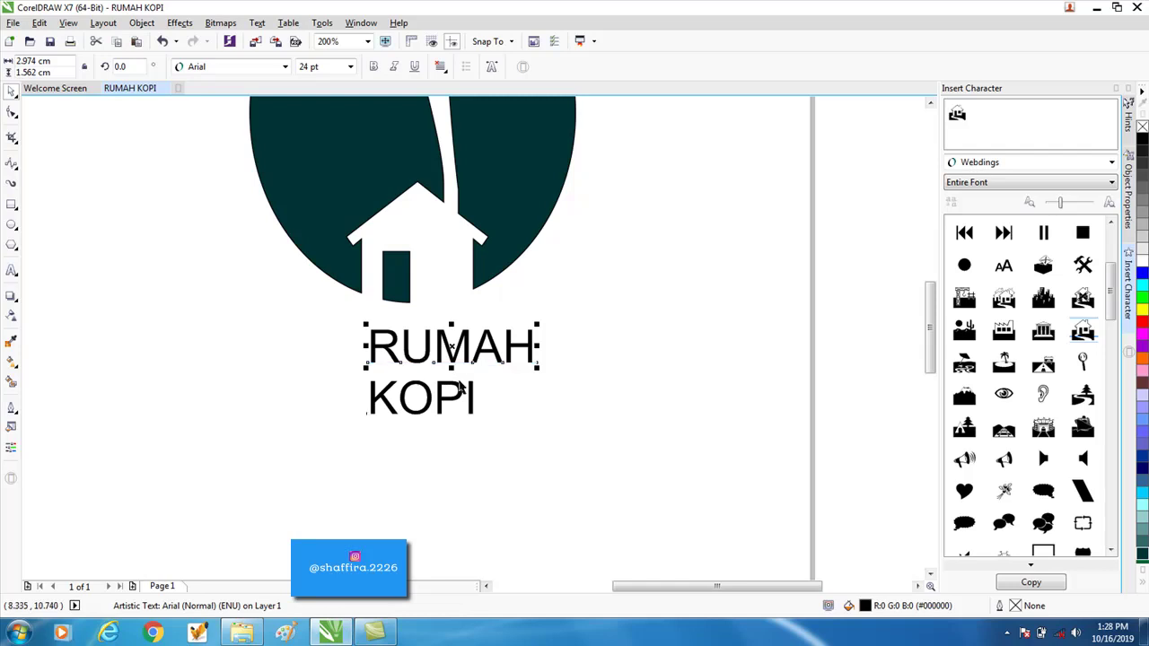
drag(461, 397, 485, 383)
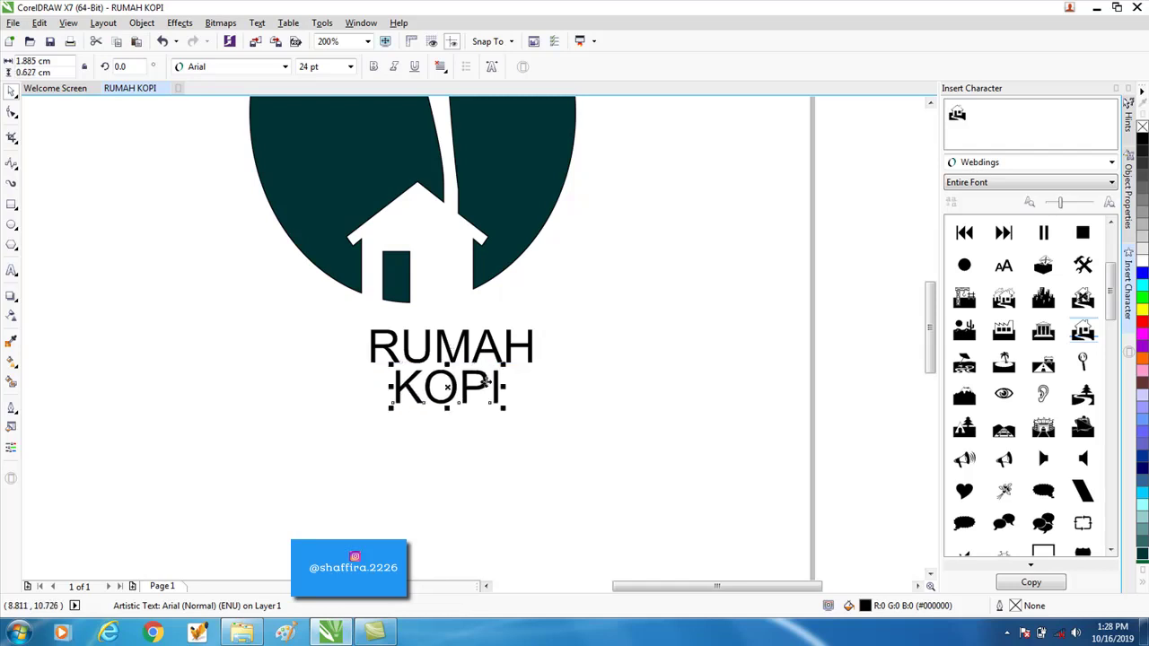
Step: Center the word "RUMAH" horizontally on the coffee bean
shift+click(483, 266)
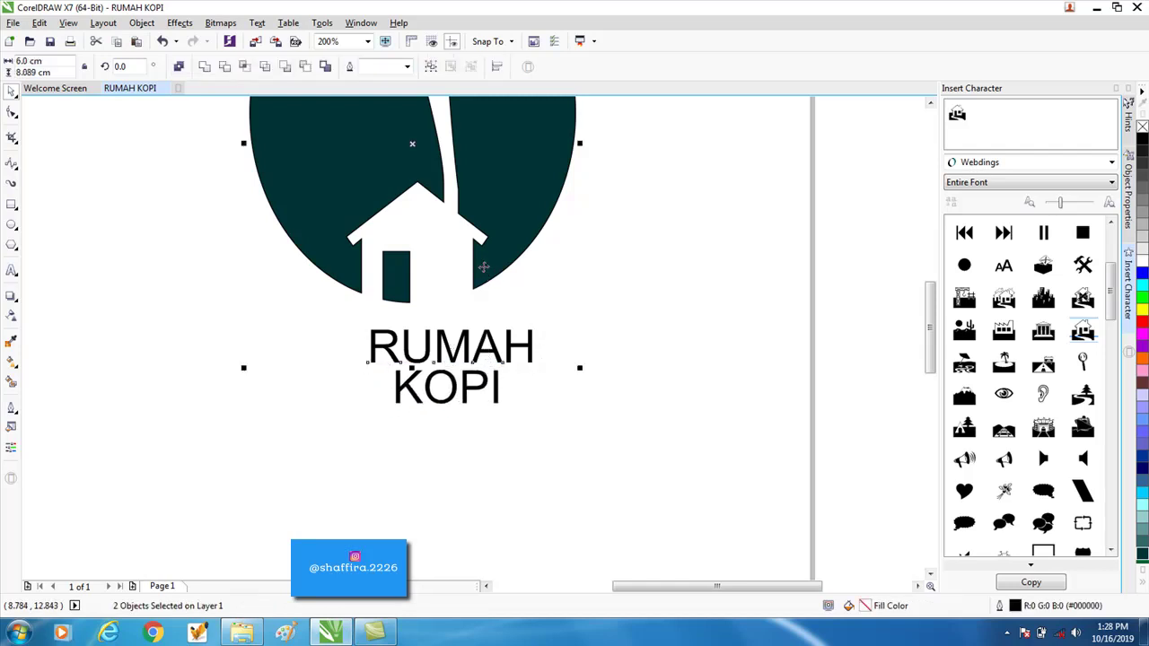
key(c)
click(548, 420)
Step: Shrink "RUMAH" to about 18 pt and place it just below the house, centered horizontally on the bean
click(489, 358)
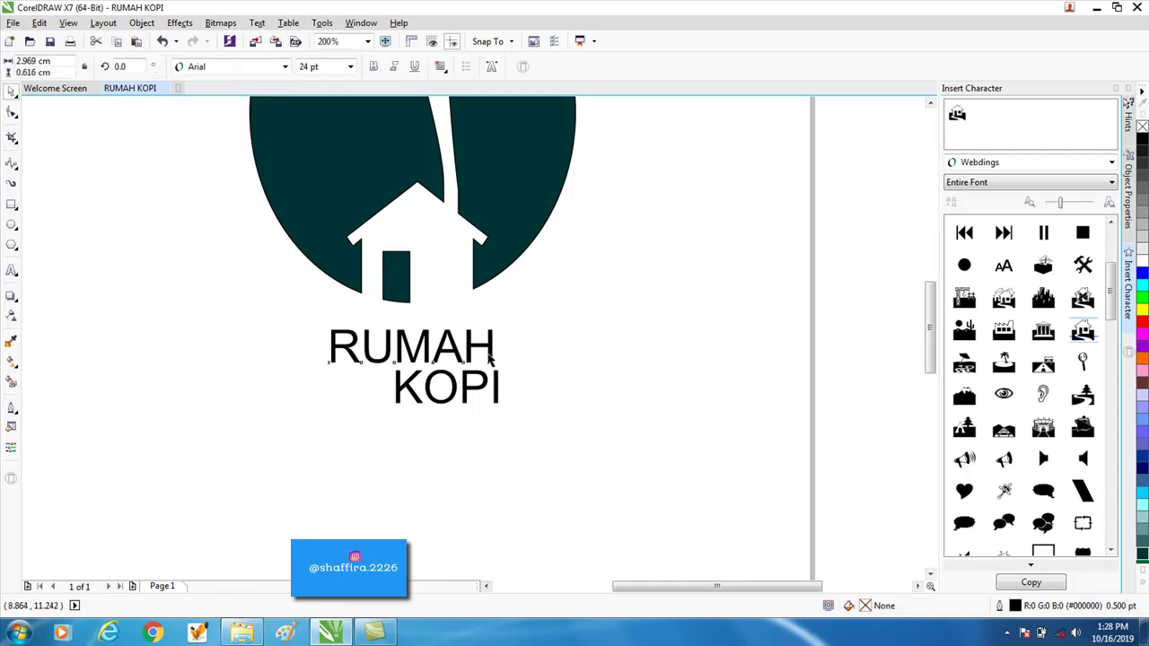
drag(496, 366, 480, 330)
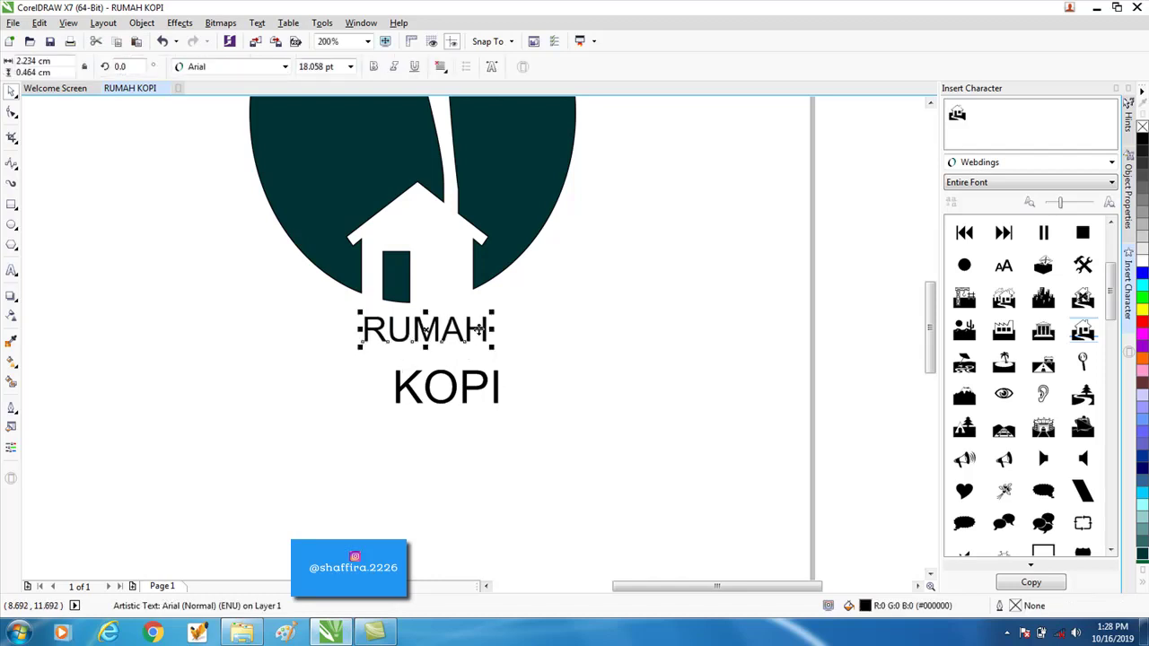
shift+click(491, 276)
key(c)
key(Escape)
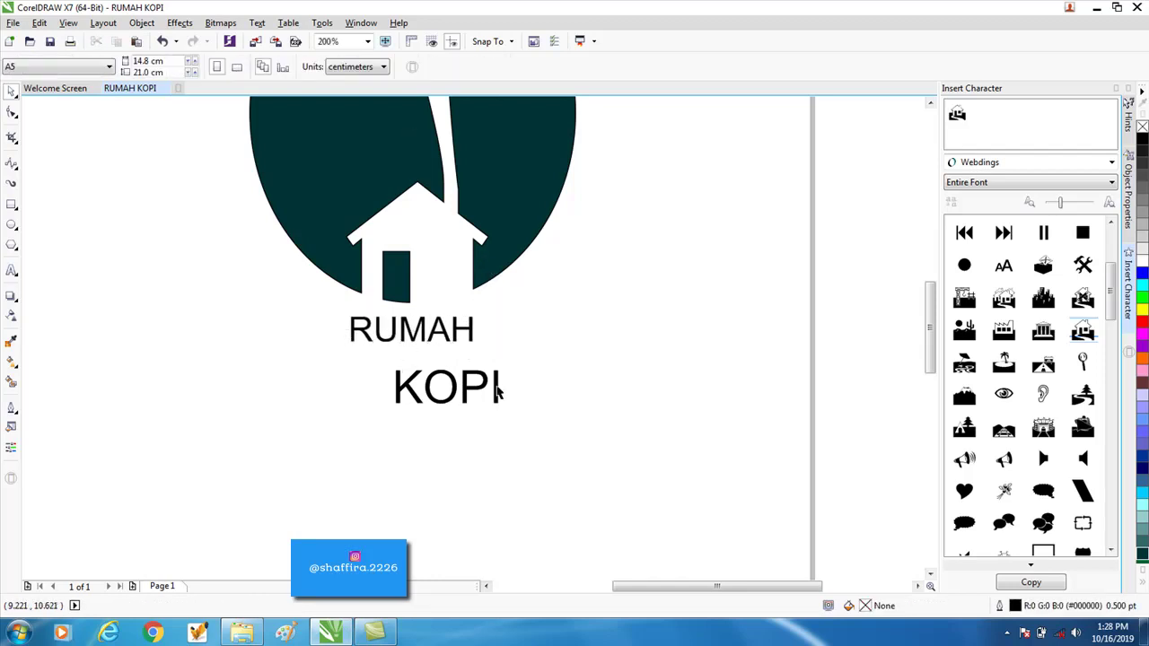
Step: Move "KOPI" up close beneath "RUMAH" and set its font to Arial MT Black
drag(466, 386, 441, 371)
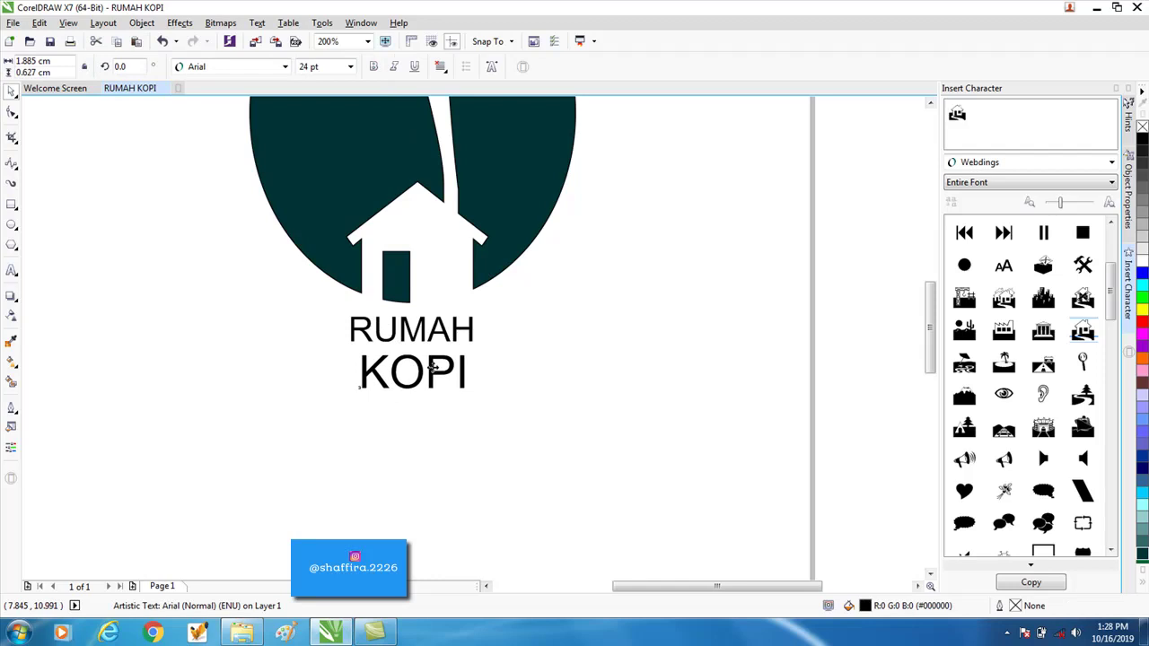
click(432, 366)
click(284, 66)
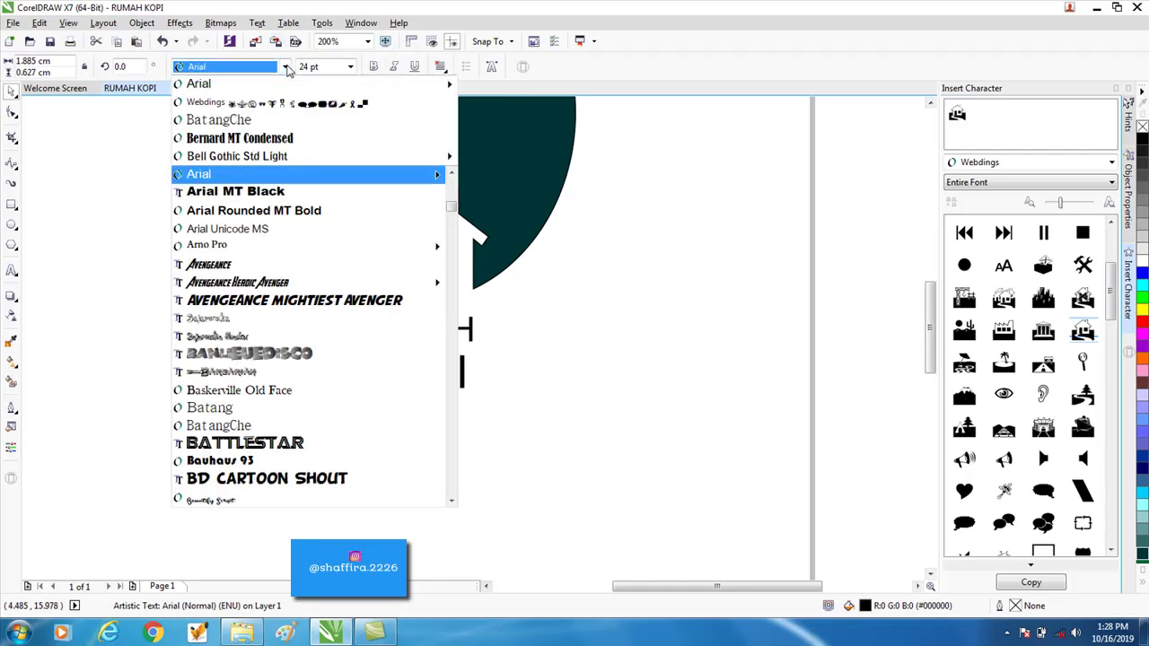
click(257, 190)
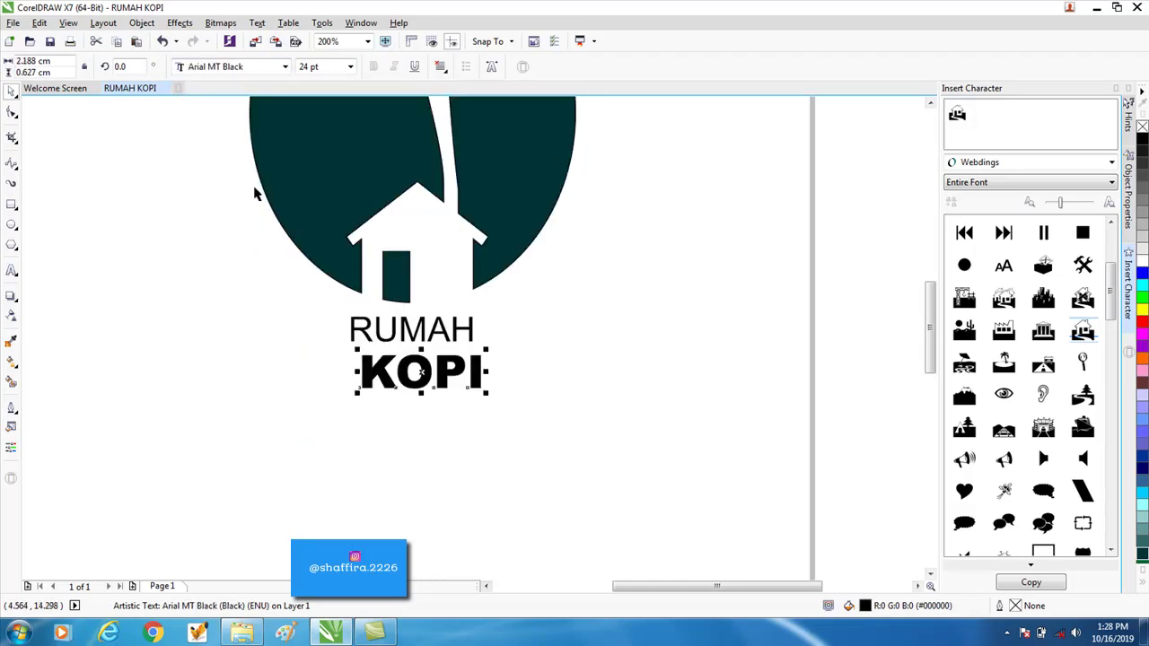
click(434, 405)
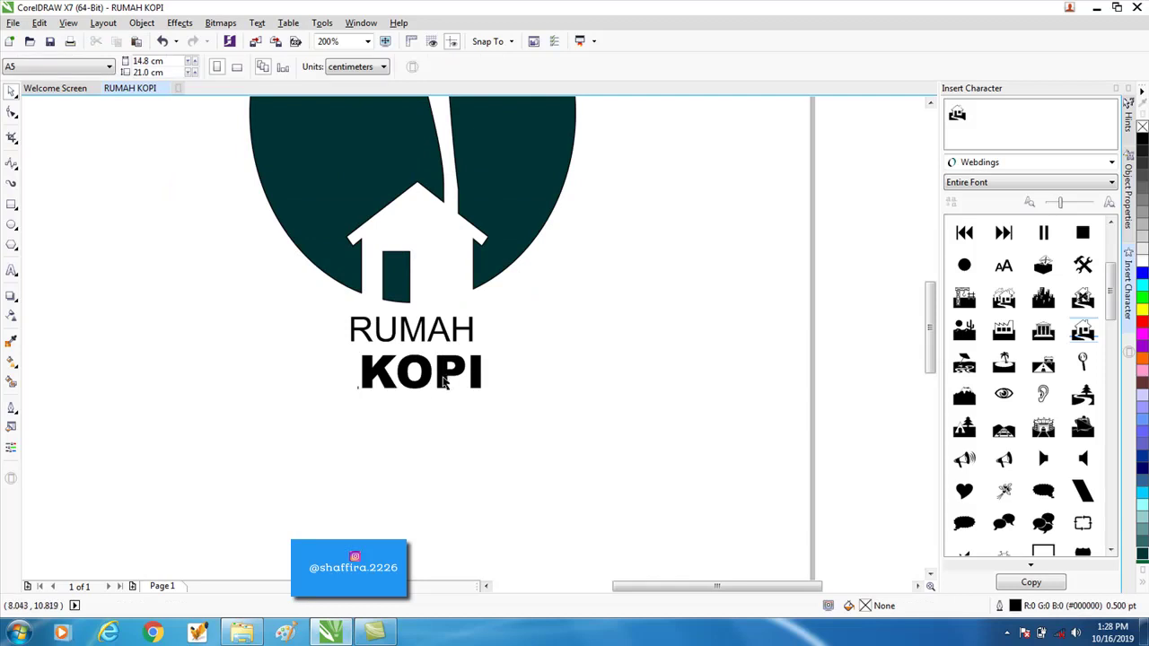
scroll(443, 377, down, 2)
scroll(442, 378, up, 2)
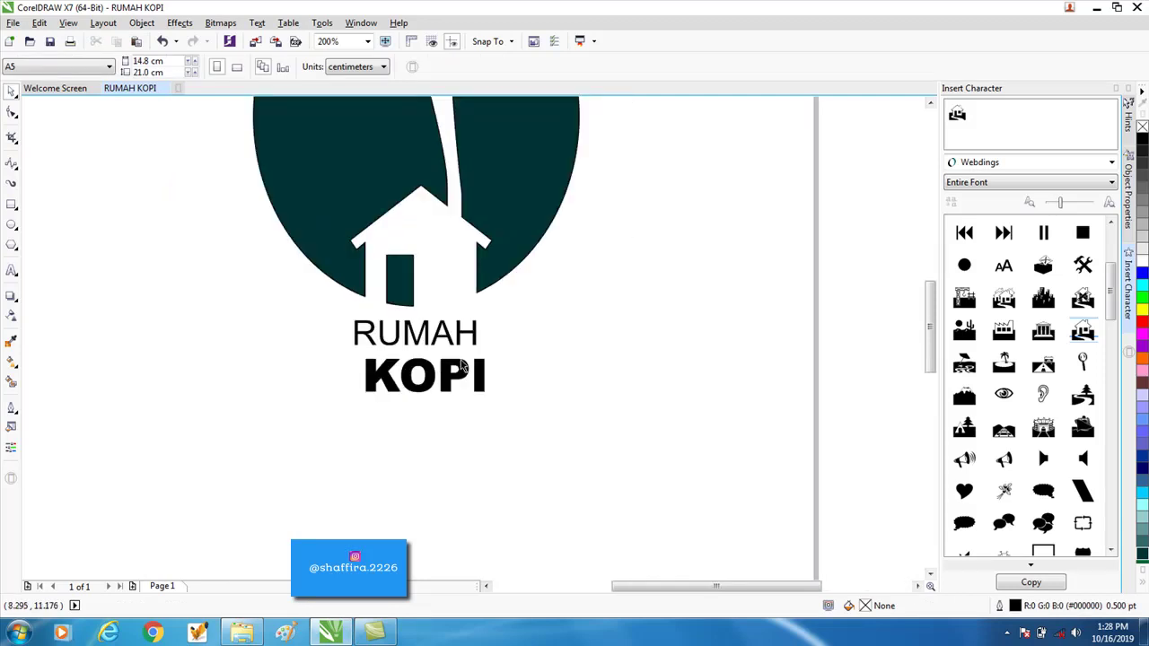
Step: Change the font of the word "RUMAH" to BatangChe
click(448, 342)
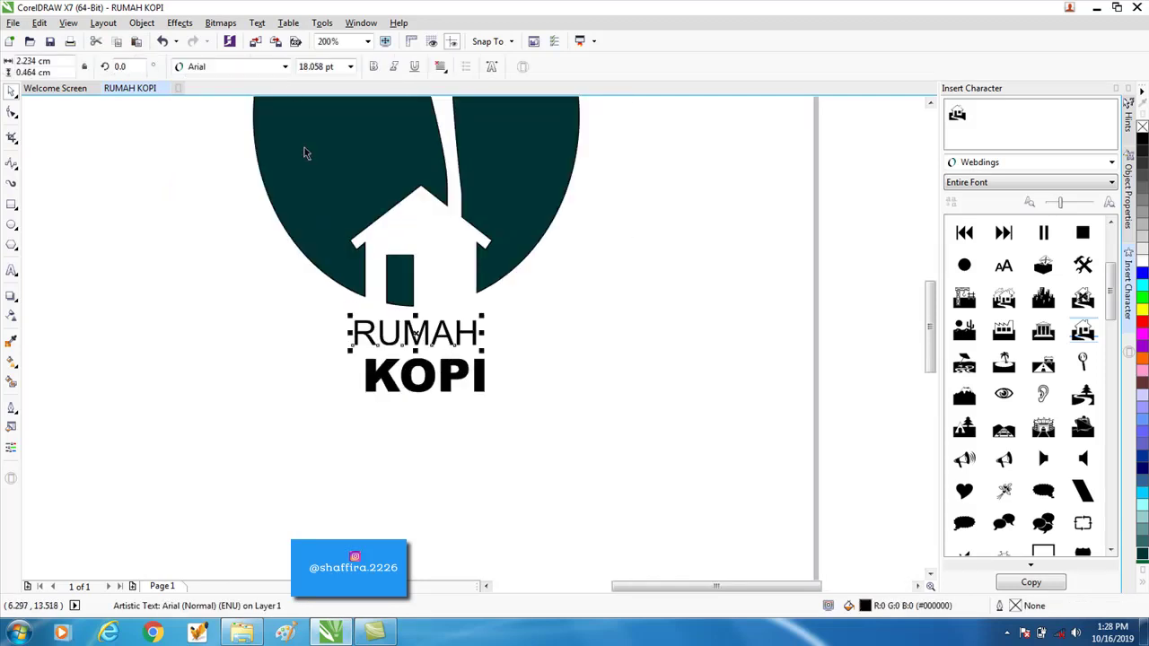
click(285, 66)
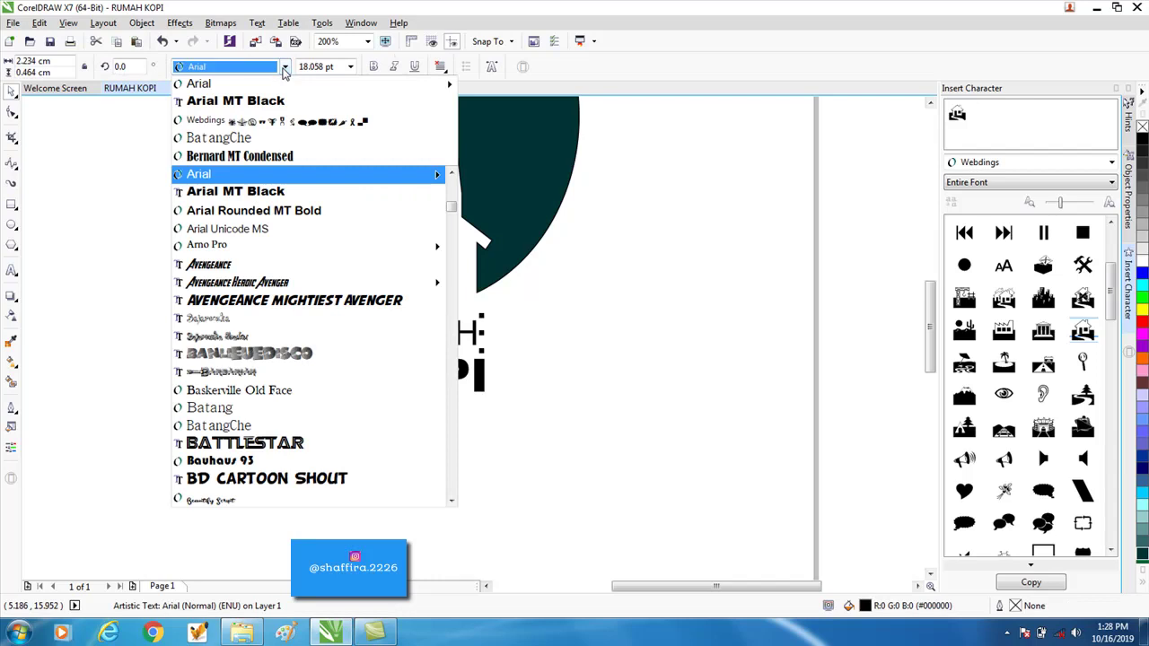
click(272, 140)
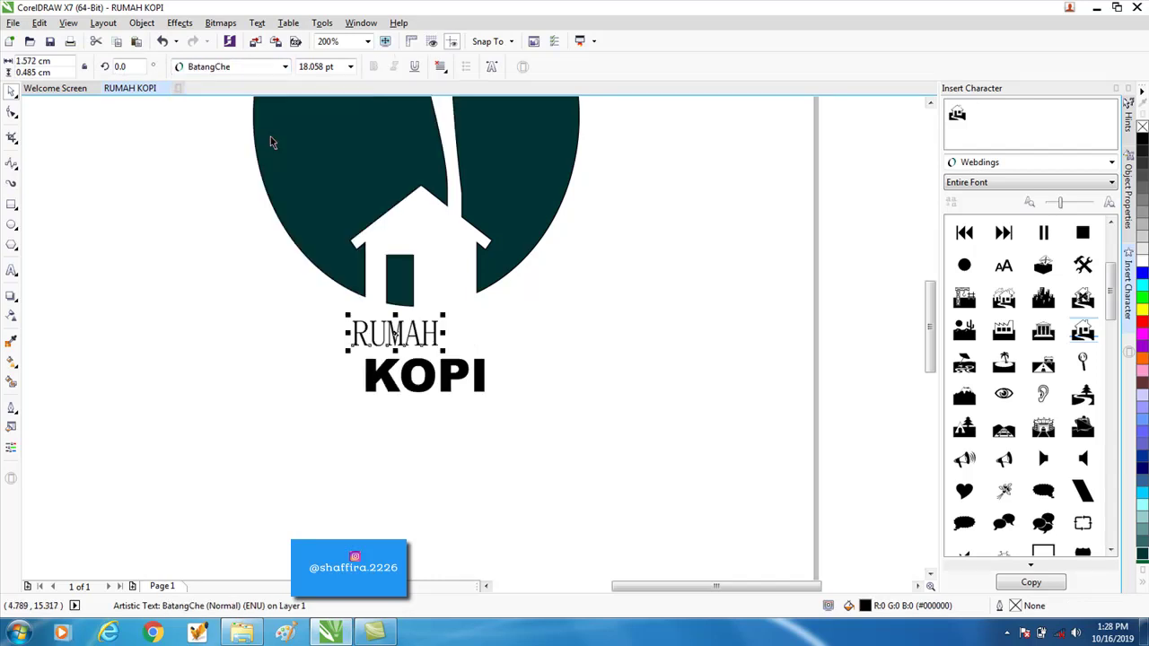
click(483, 416)
Step: Change the font of the word "KOPI" to Bernard MT Condensed
click(456, 387)
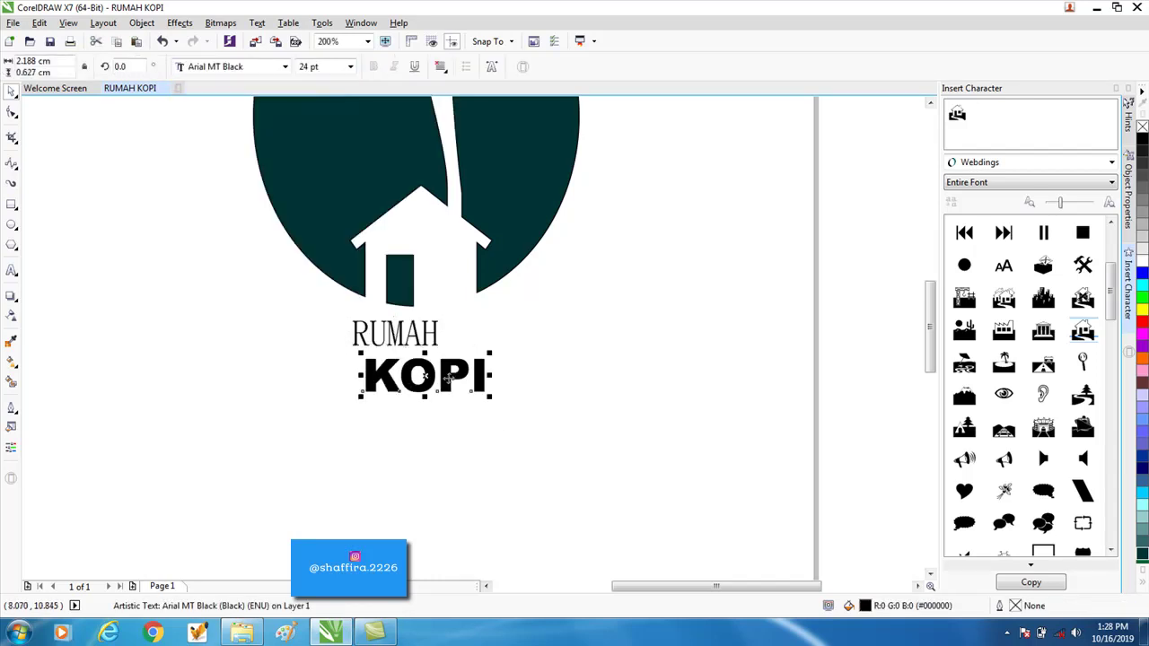
click(285, 67)
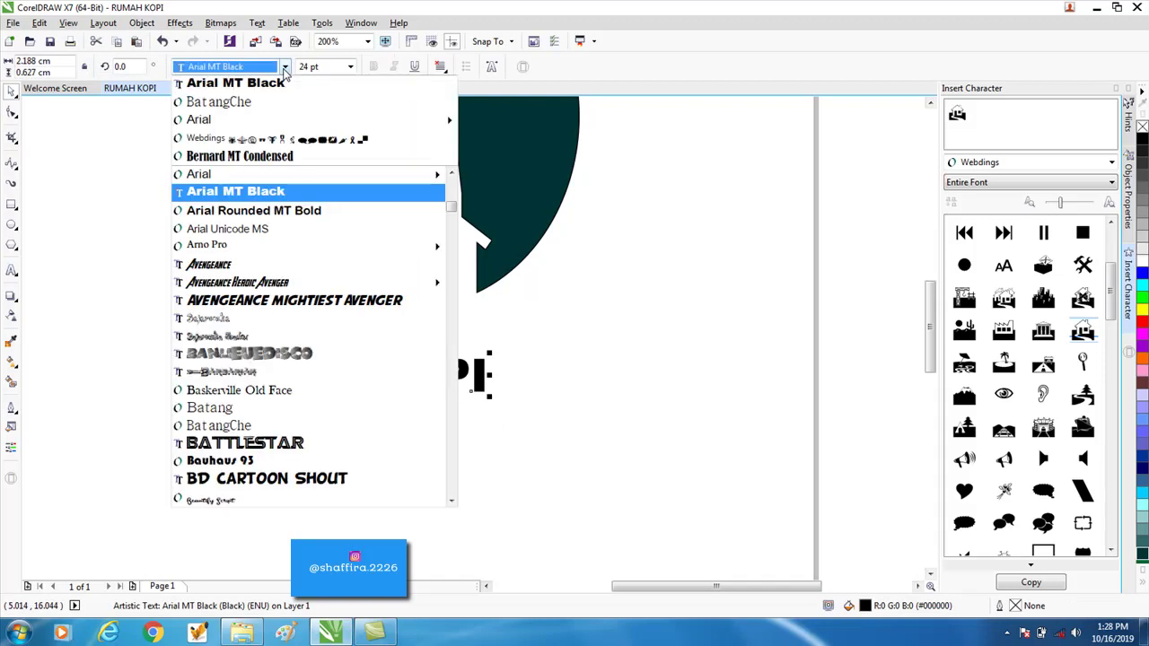
click(277, 158)
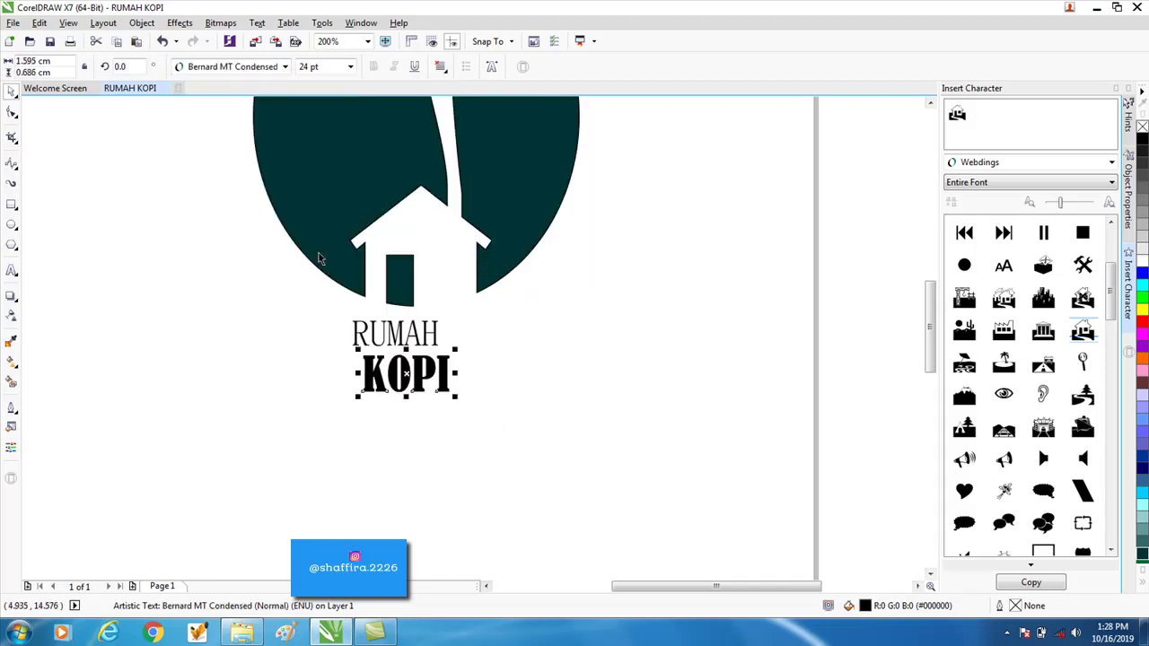
click(464, 436)
scroll(431, 366, up, 1)
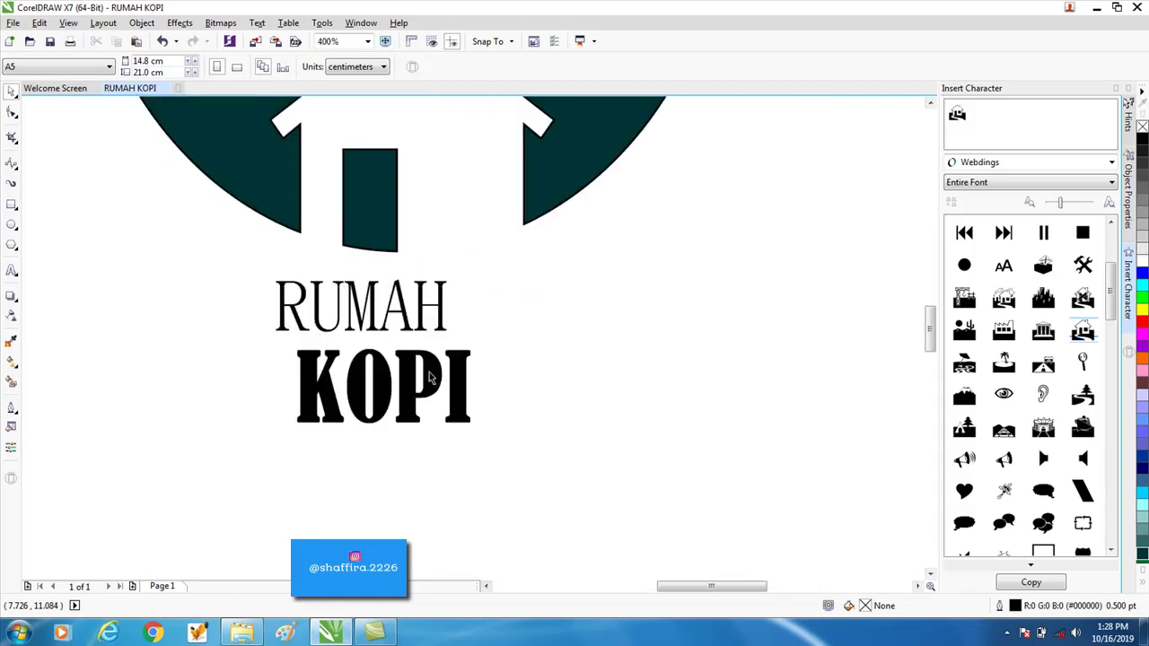
Step: Fill "KOPI" with the bean's dark green (#003333) and "RUMAH" with Moss Green (#336666)
click(434, 373)
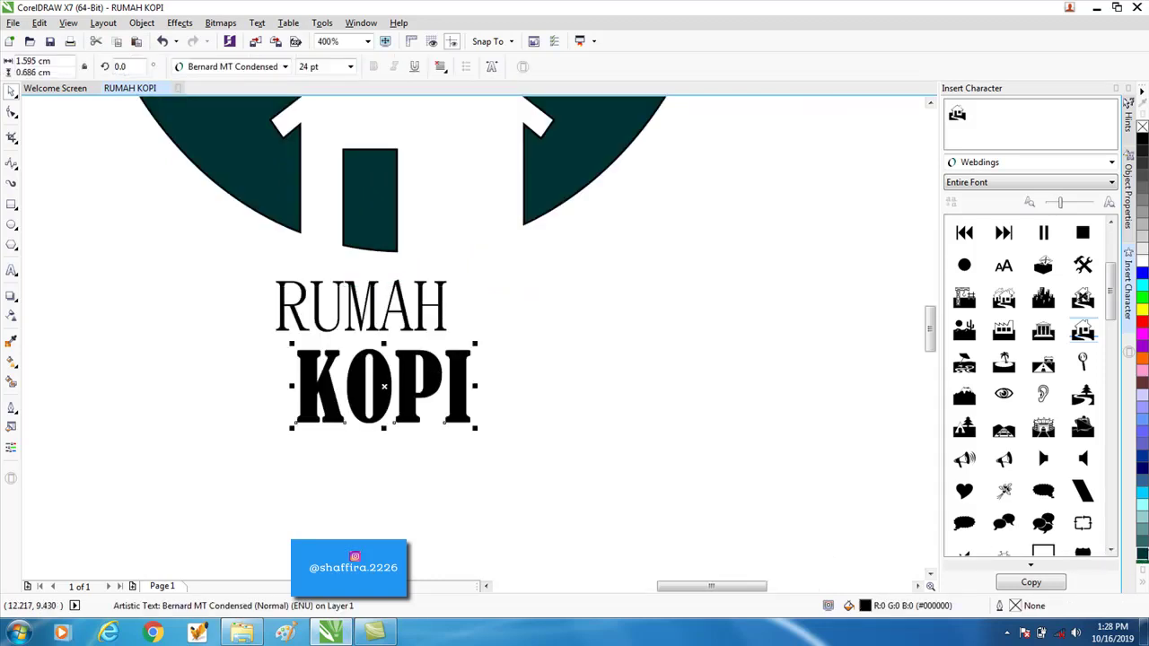
click(1142, 556)
click(443, 316)
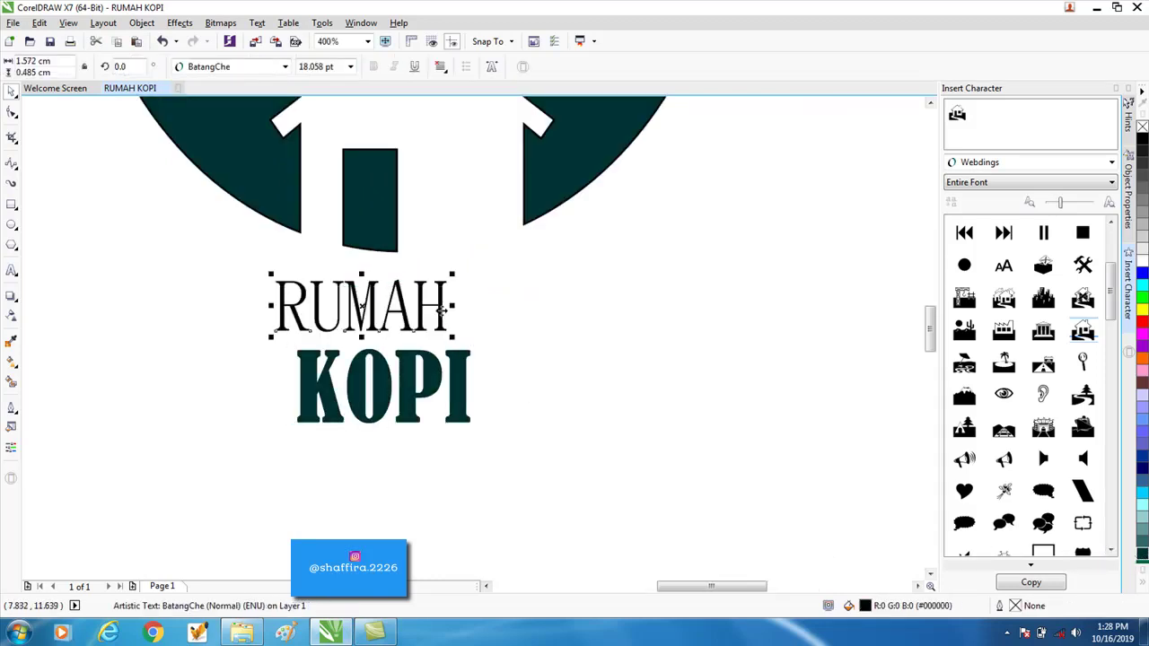
click(1141, 551)
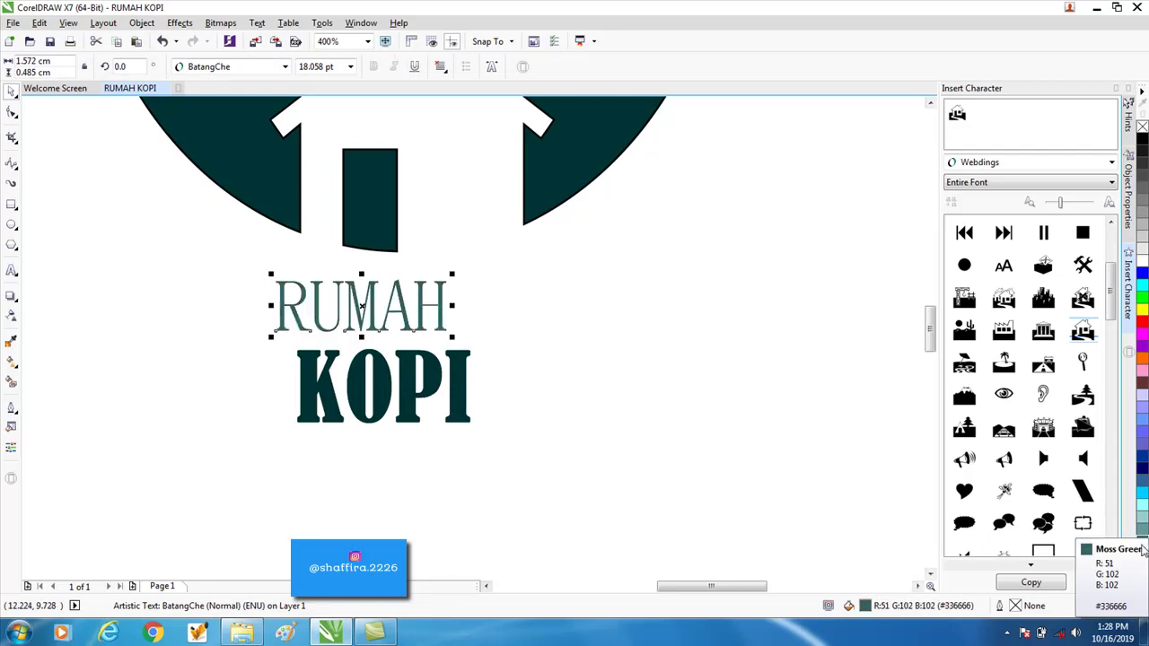
click(498, 388)
scroll(498, 388, down, 1)
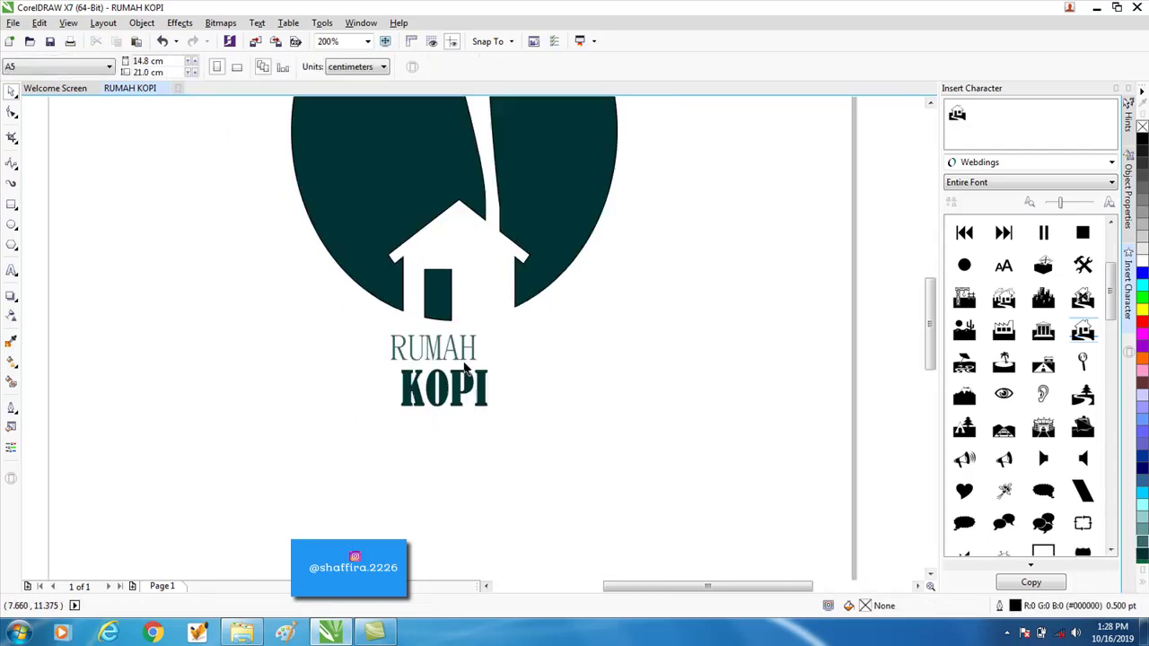
scroll(474, 354, down, 1)
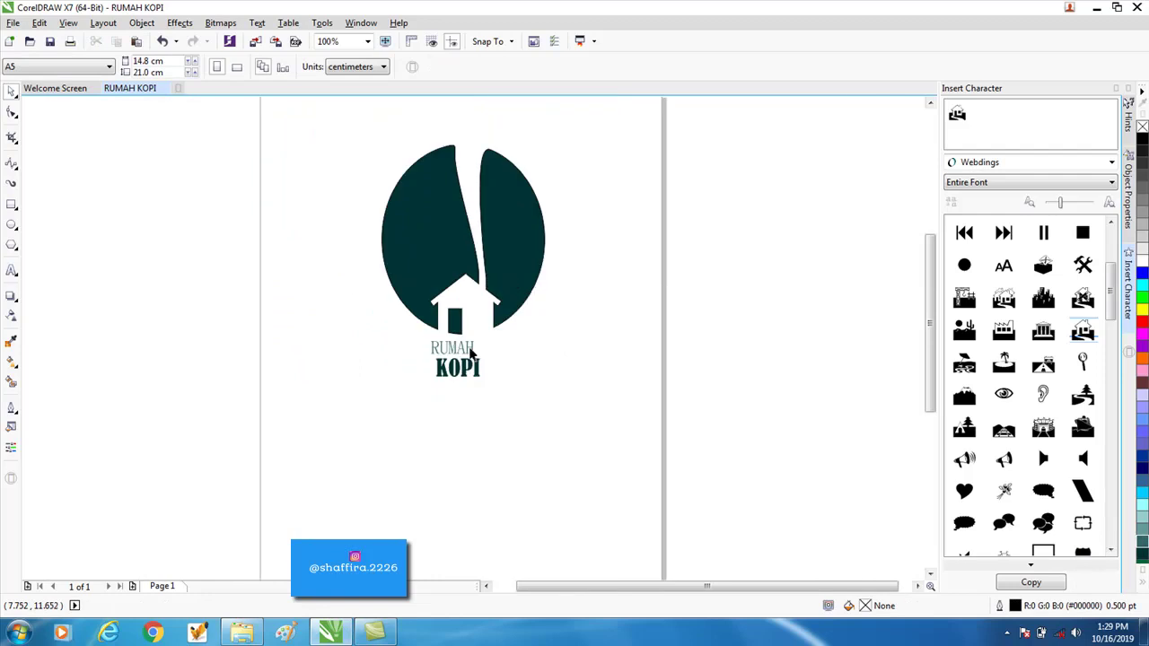
Step: Align the two words so that "RUMAH" is centered horizontally above "KOPI"
click(464, 352)
shift+click(462, 370)
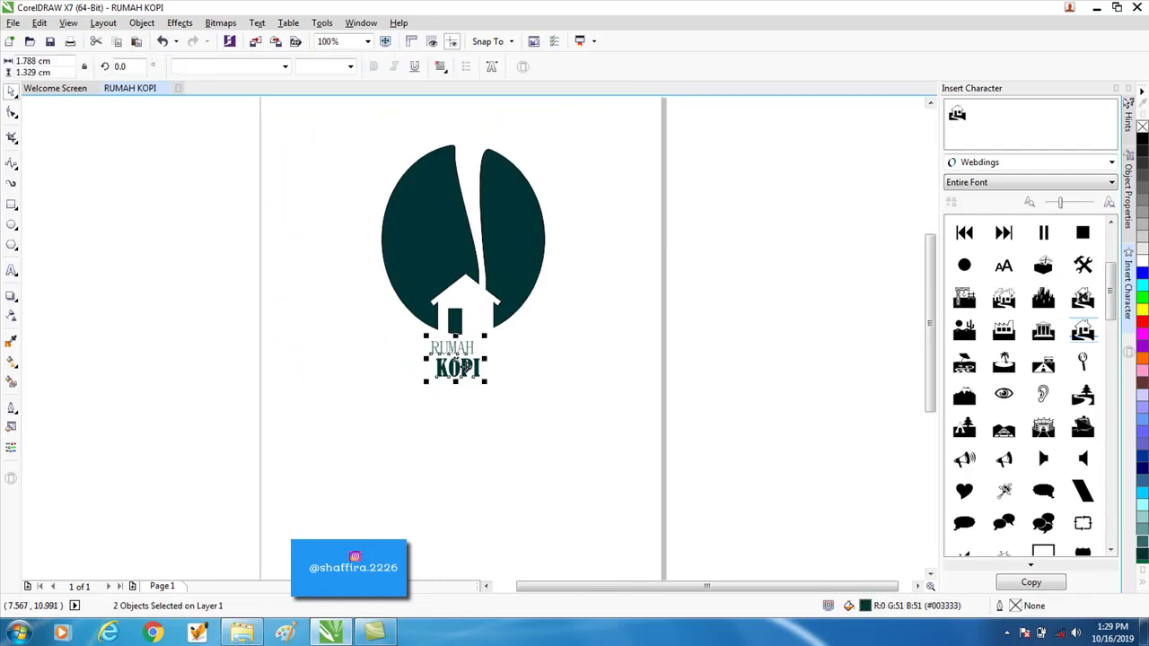
click(520, 416)
scroll(473, 355, up, 2)
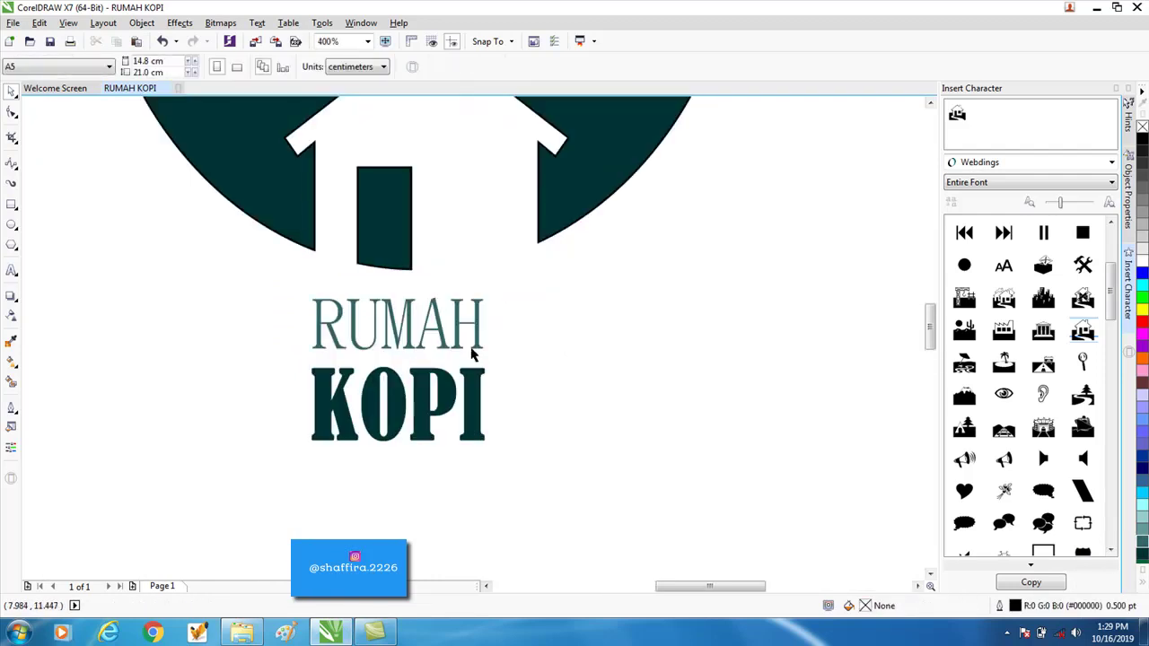
Step: Shrink "RUMAH" to about 16 pt about its center and move "KOPI" up closer beneath it
click(479, 345)
drag(491, 293, 479, 296)
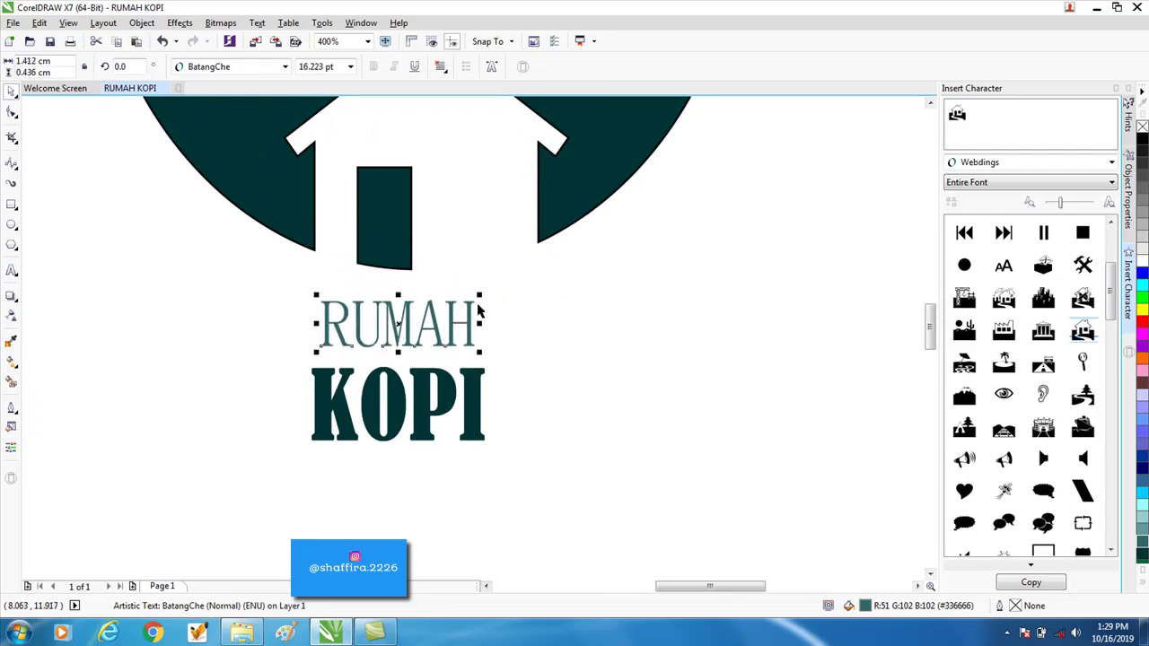
shift+click(443, 383)
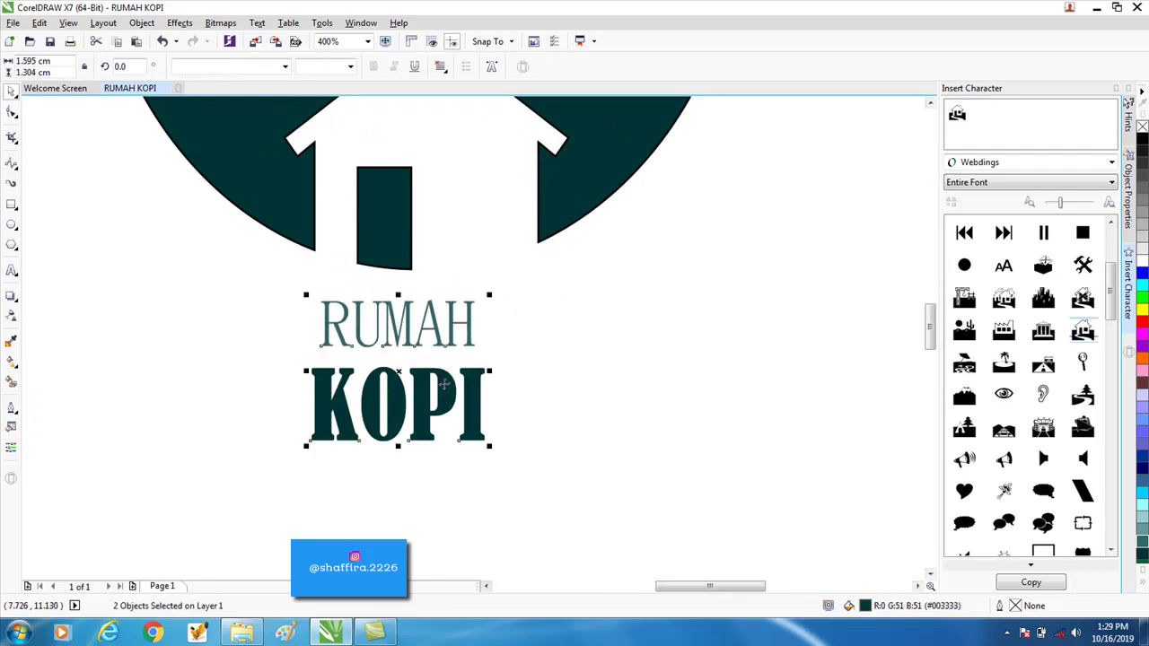
click(477, 346)
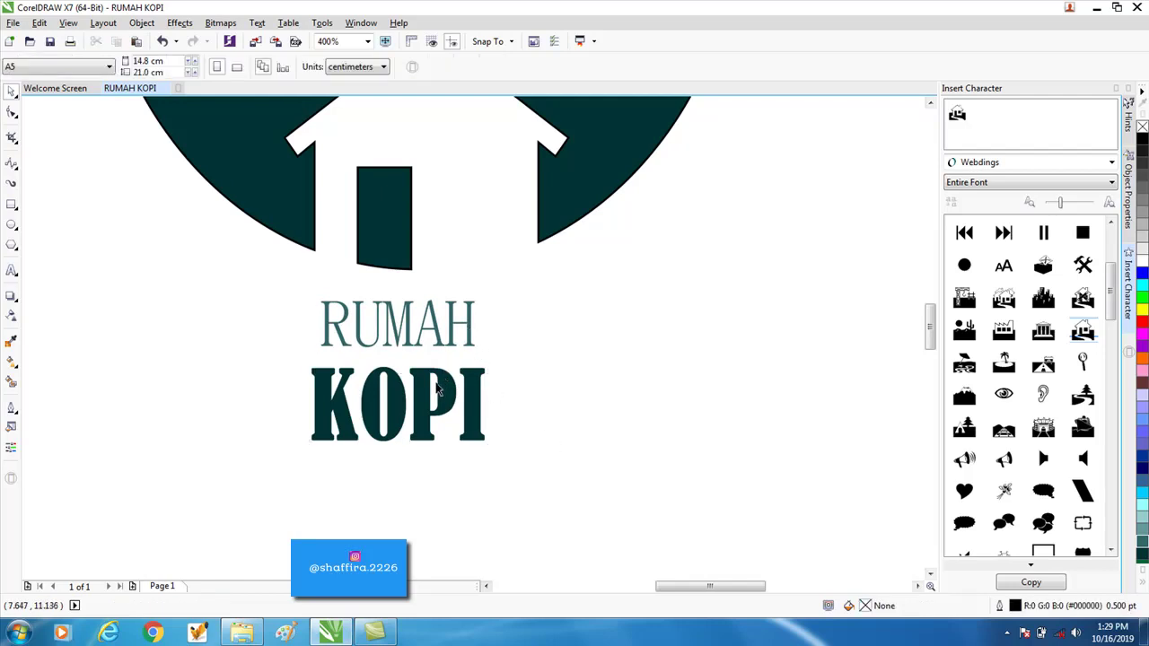
drag(439, 387, 441, 369)
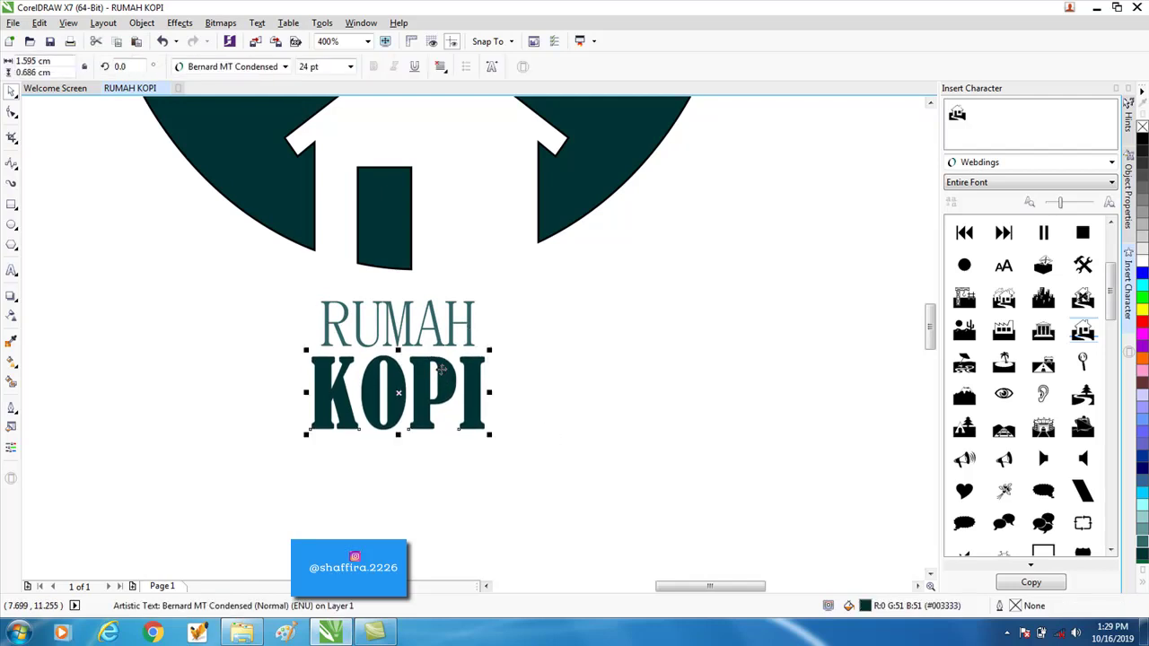
click(536, 395)
Step: Group the two words and place them closer beneath the house, centered horizontally on the coffee bean
drag(280, 282, 489, 458)
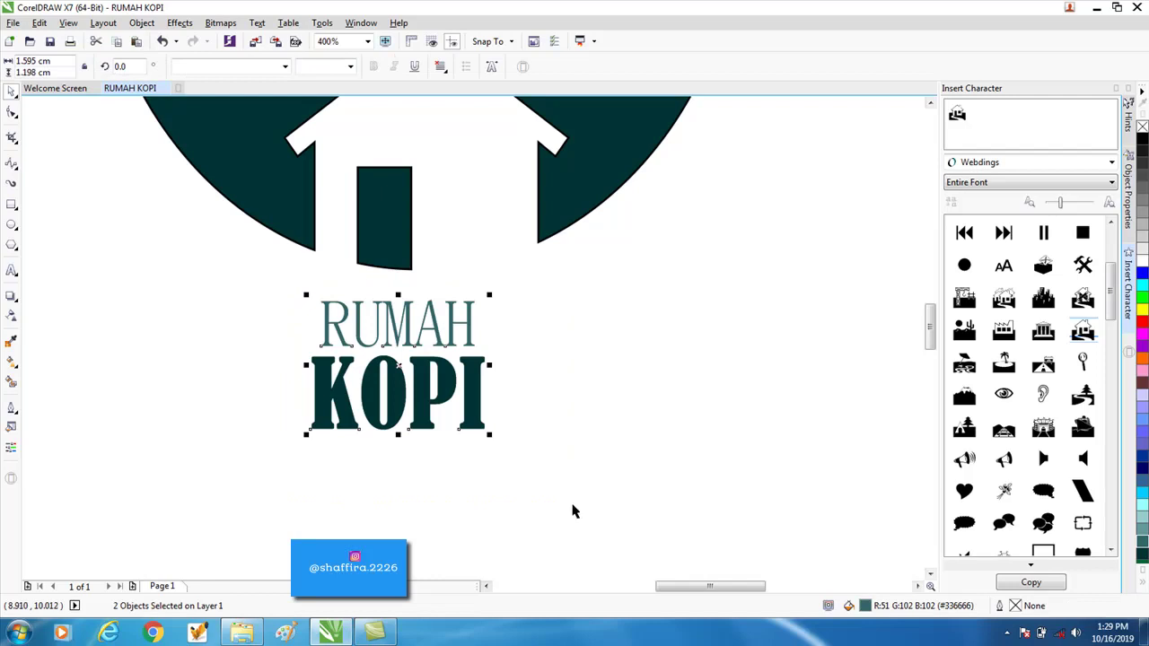
key(ctrl+g)
drag(454, 328, 474, 316)
key(ctrl+u)
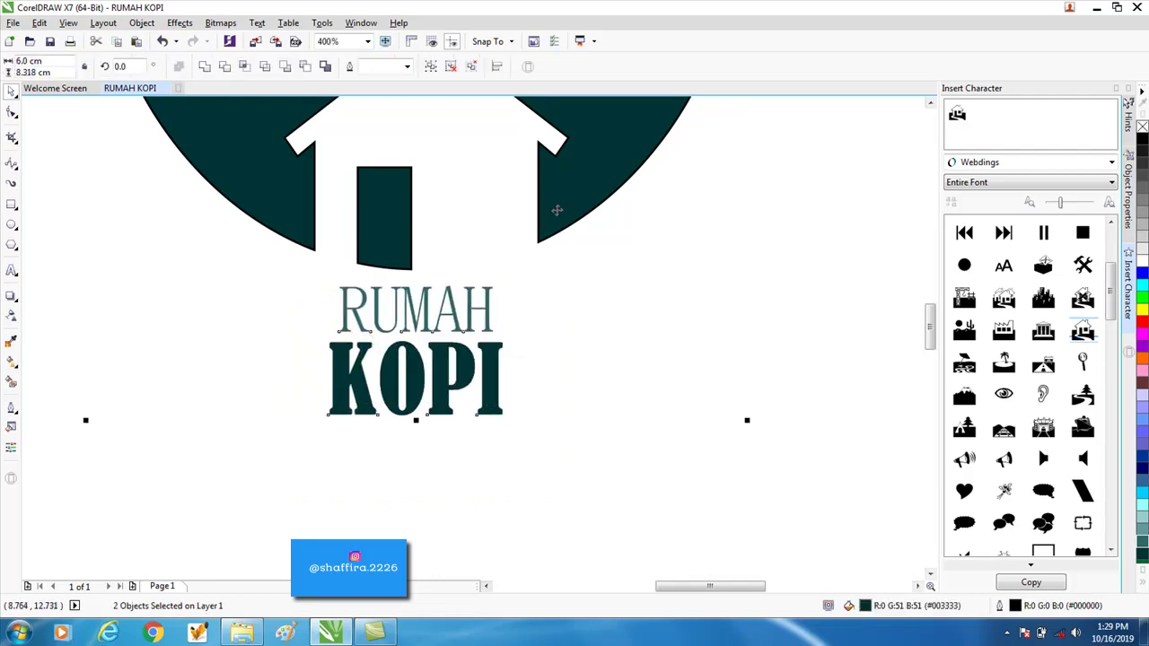
click(652, 410)
scroll(651, 410, down, 2)
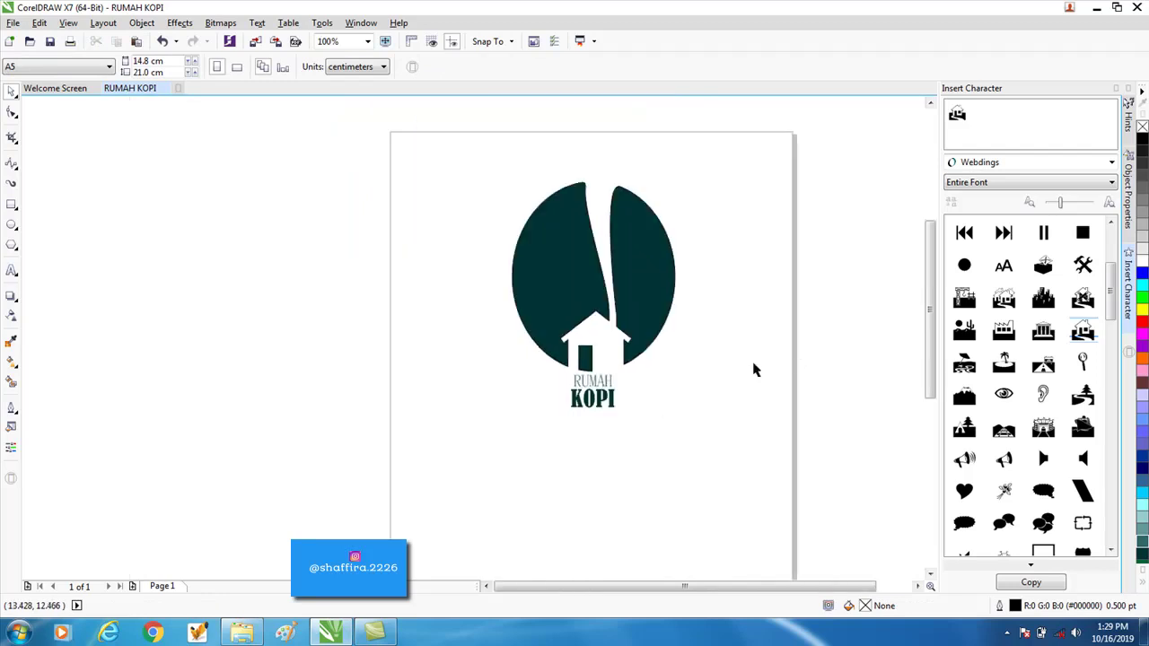
scroll(631, 313, up, 1)
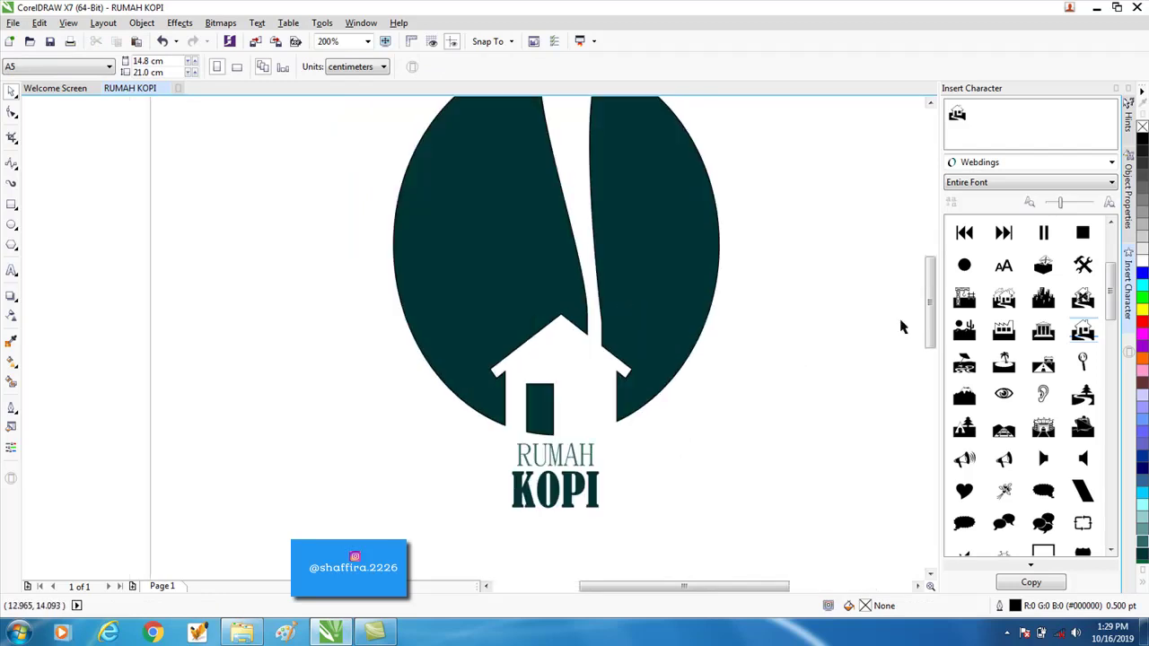
drag(930, 317, 928, 302)
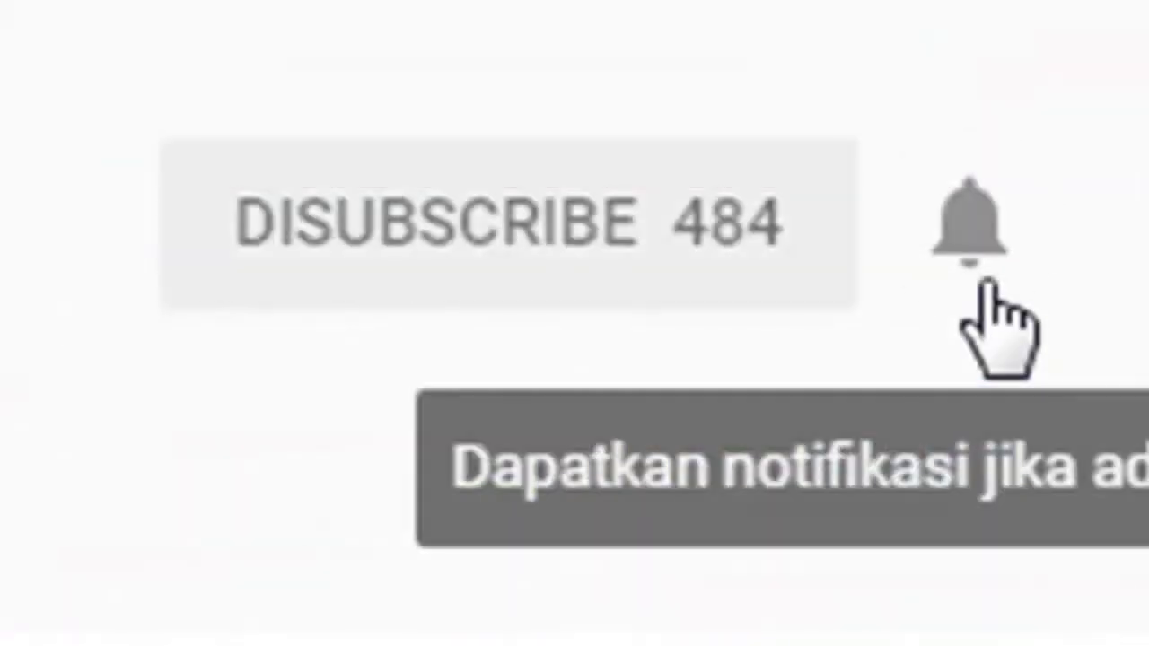
click(1028, 249)
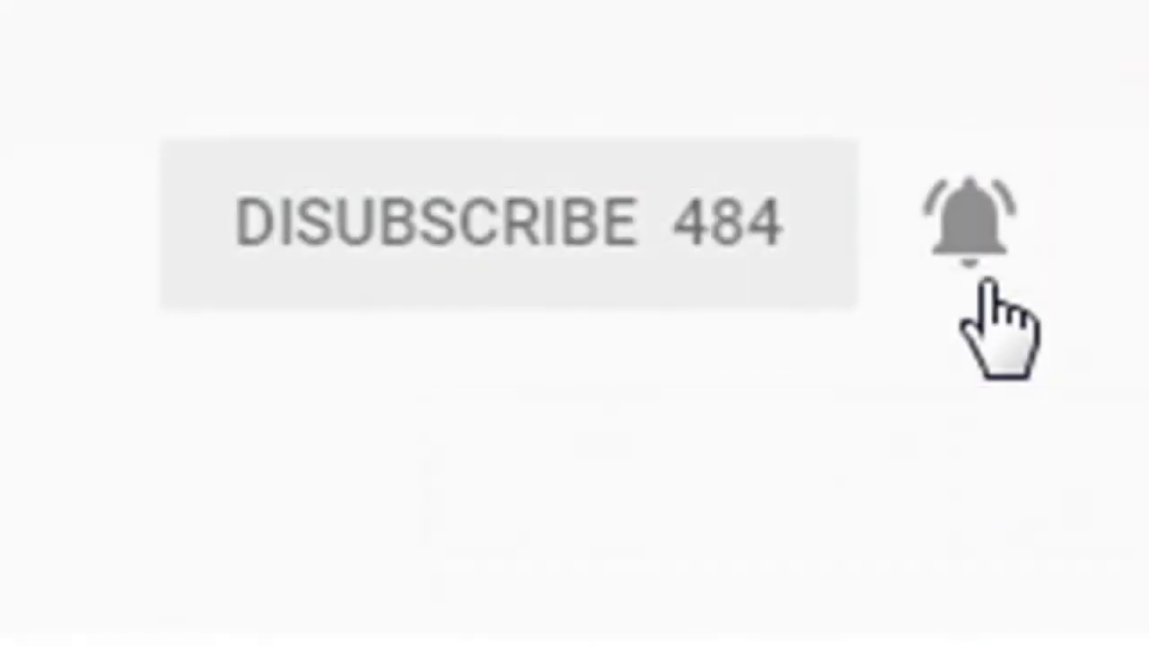